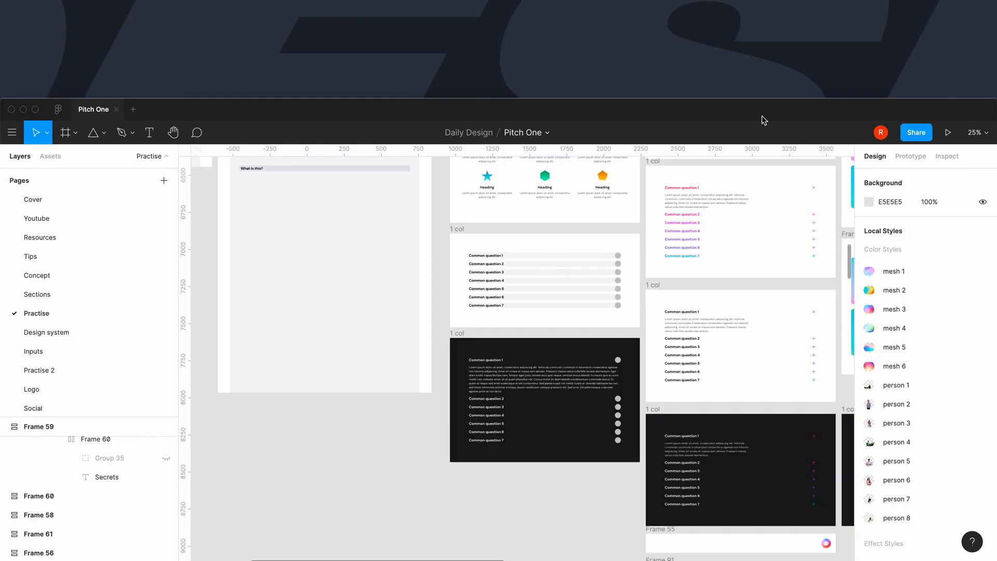
Search the computer for "pomo" and launch the matching app
key(super+space)
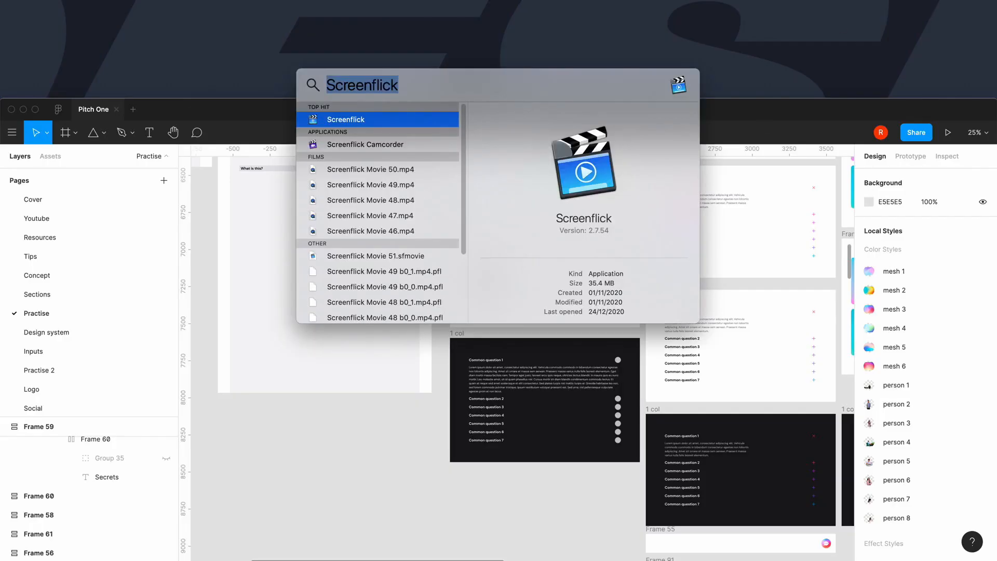
text(pomo)
key(Return)
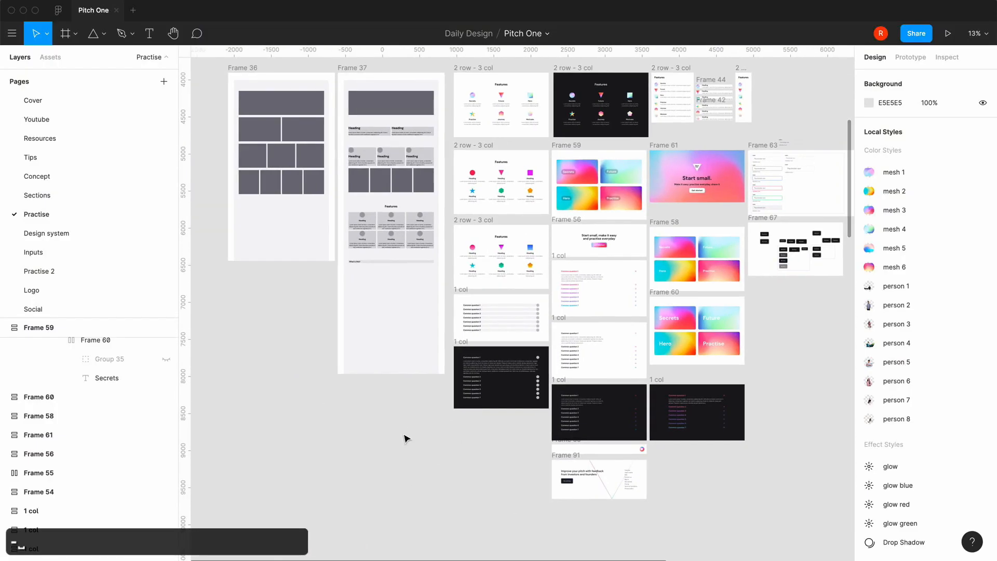
Copy the dark "2 row - 3 col" Features frame from the Practise page to below section 1 on the Sections page
scroll(405, 438, up, 5)
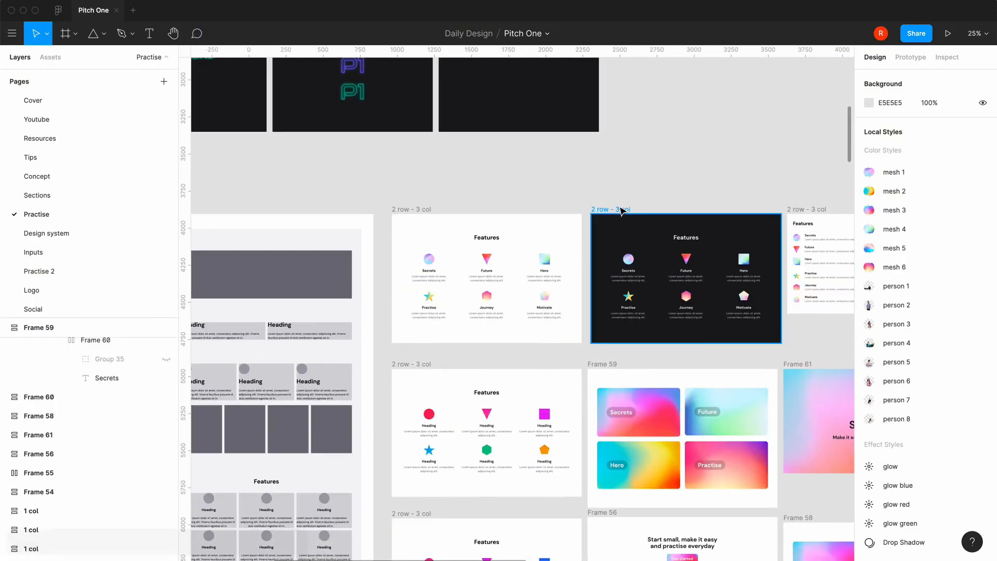
click(38, 195)
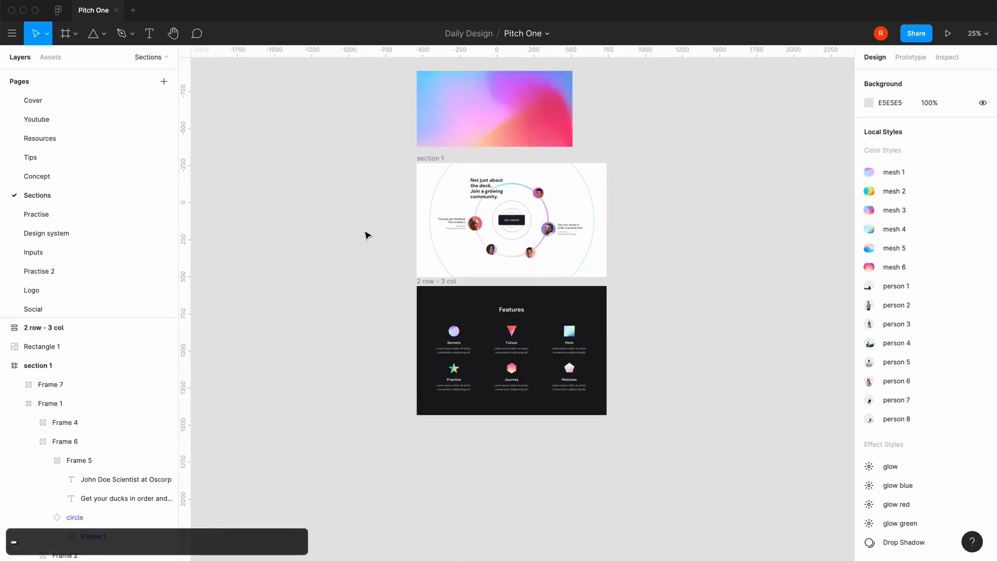
Move the input text component set from the Inputs page to the Design system page, beside the logo component set
click(76, 233)
click(62, 252)
click(227, 107)
key(super+x)
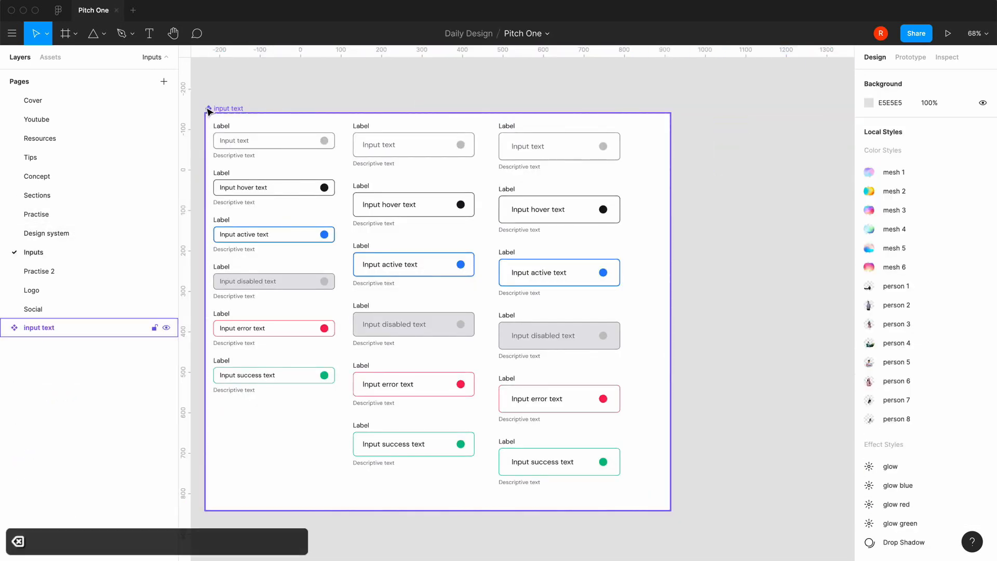
key(Page_Up)
key(super+v)
drag(575, 164, 567, 159)
Apply the white fill style to the circle, logo and button component sets together
click(467, 158)
scroll(481, 149, up, 2)
drag(437, 149, 535, 441)
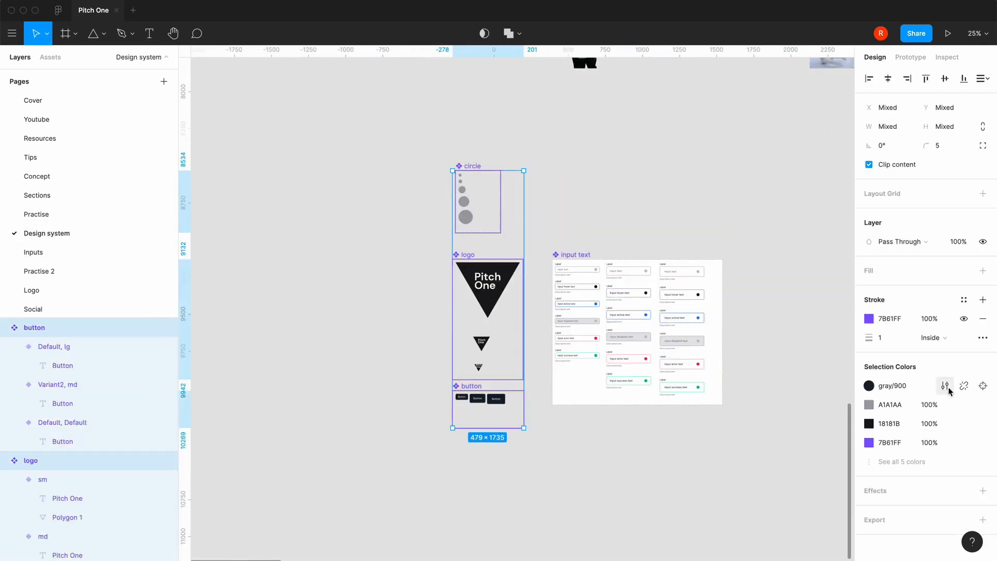
click(964, 270)
click(899, 430)
click(624, 218)
Delete the Inputs page
scroll(528, 156, up, 3)
click(34, 252)
key(BackSpace)
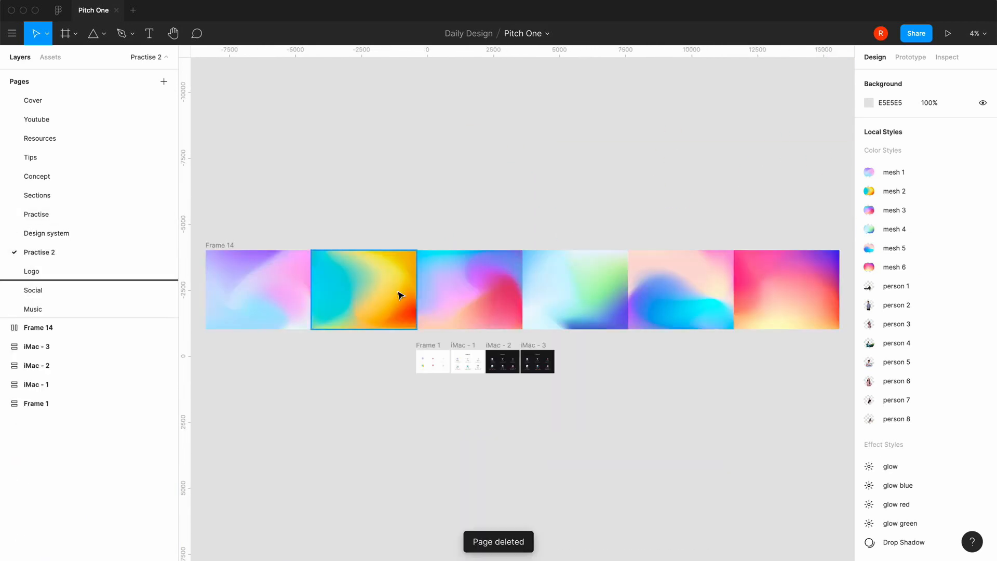
Replace the dark Features frame on the Sections page with a copy of iMac - 2 from Practise 2, placed below section 1
key(equal)
key(equal)
scroll(348, 424, left, 5)
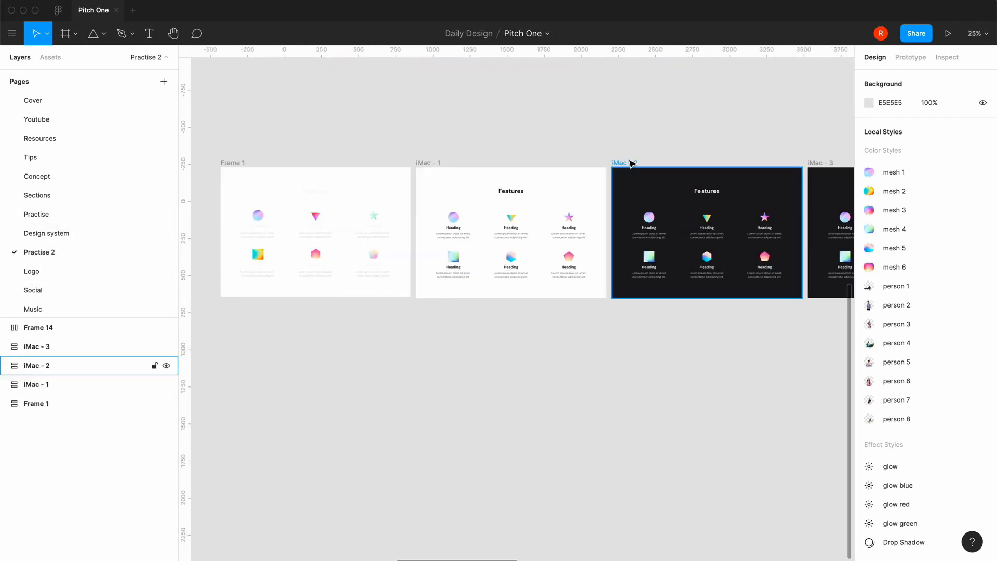
click(631, 162)
key(super+c)
click(87, 201)
key(BackSpace)
key(super+v)
drag(438, 239, 430, 260)
click(341, 308)
scroll(342, 308, up, 2)
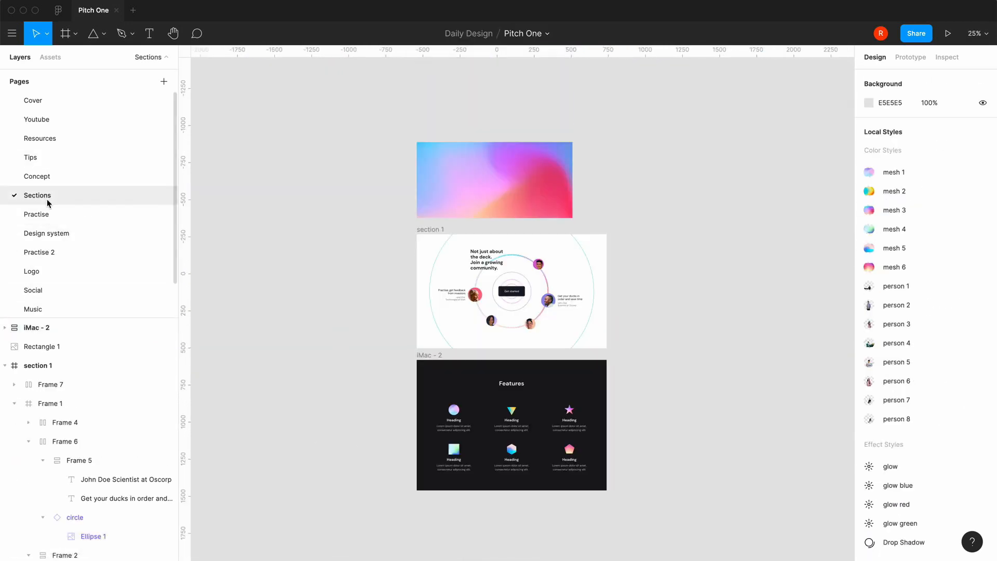
On the Design system page, move the input text component set closer to the logo set and add a text layer reading "Heading 1"
click(48, 233)
drag(606, 307, 553, 307)
click(149, 33)
click(508, 175)
text(Heading 1)
key(Escape)
Set the Heading 1 text's font size to 64 and place it above the input text component set, aligned with its left edge
key(equal)
key(equal)
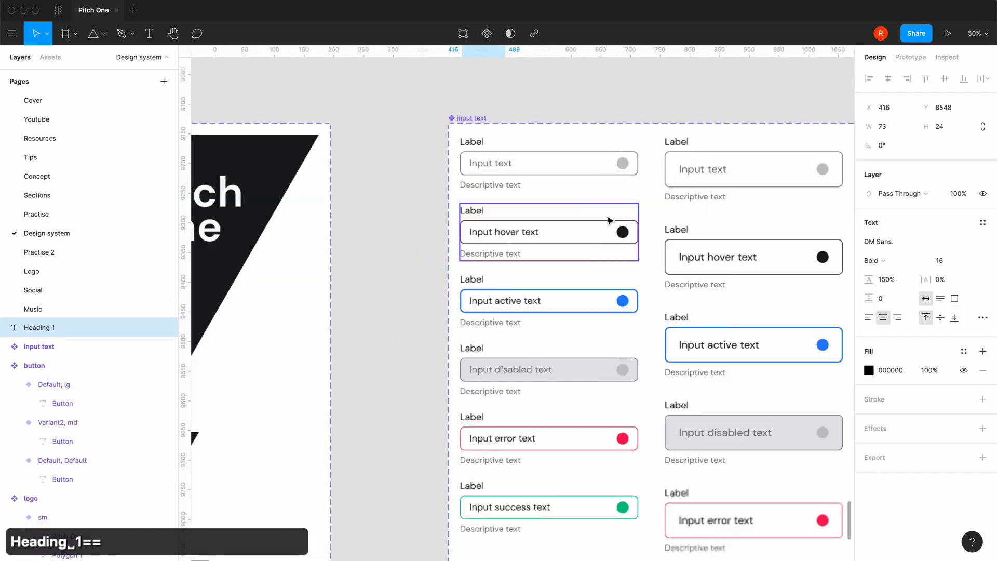
drag(607, 220, 595, 554)
click(955, 260)
click(950, 416)
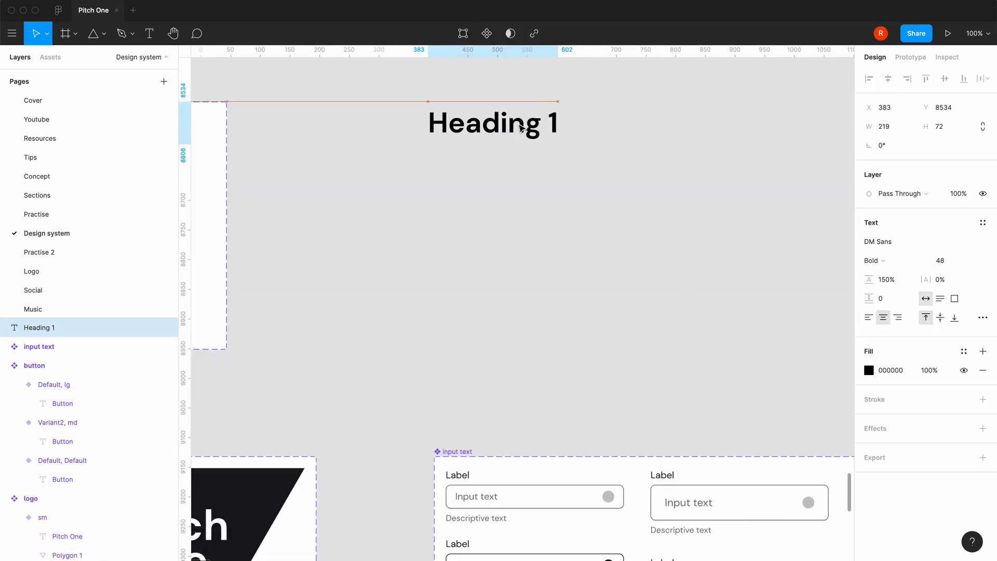
click(574, 219)
click(549, 140)
click(955, 260)
click(951, 315)
drag(506, 147, 530, 145)
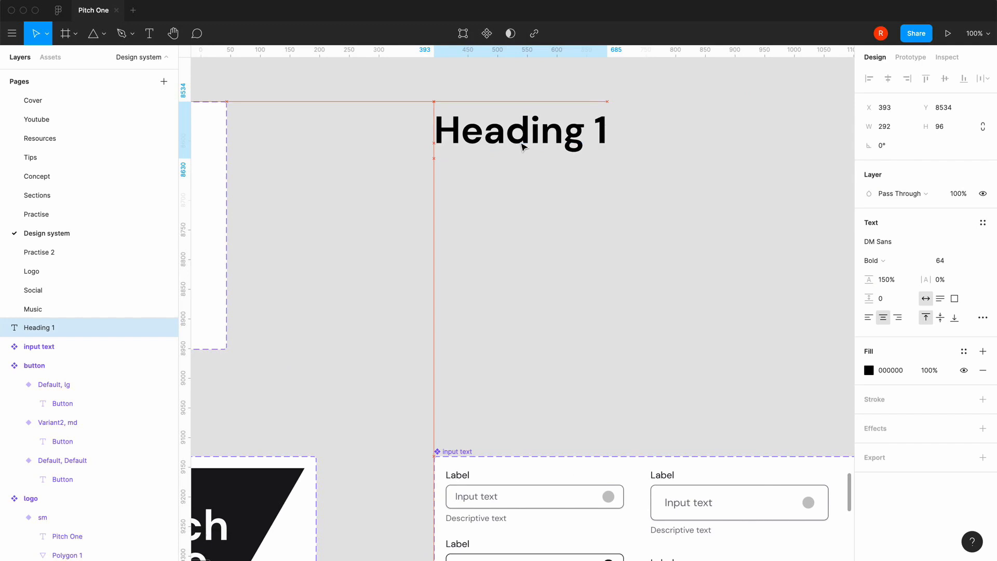
scroll(533, 143, up, 1)
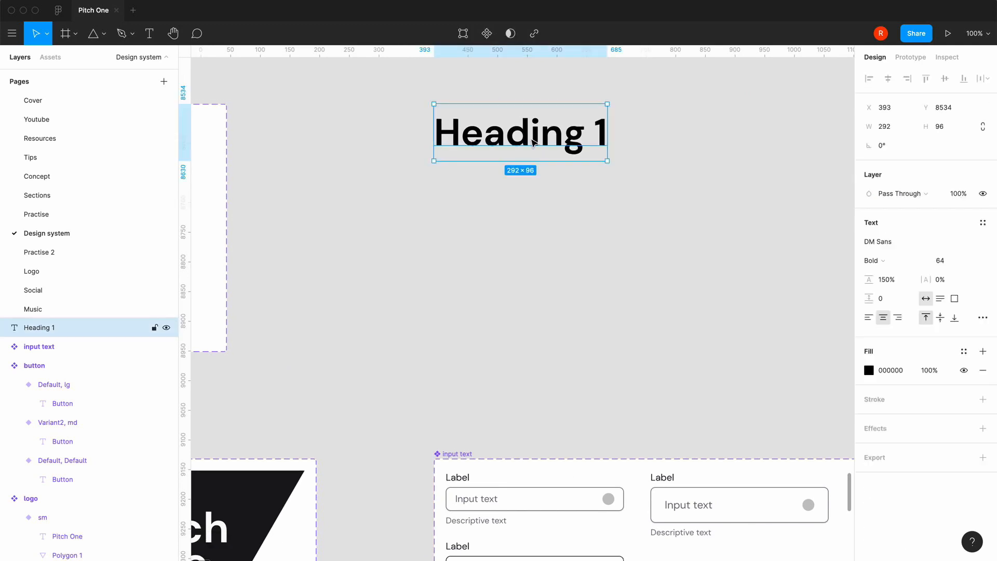
Duplicate Heading 1 below the original and change the copy's text to "Heading 2"
key(super+c)
key(super+v)
double_click(517, 182)
key(Right)
key(BackSpace)
text(2)
key(Escape)
Duplicate Heading 2 below it and change the copy's text to "Heading 3"
key(super+c)
key(super+v)
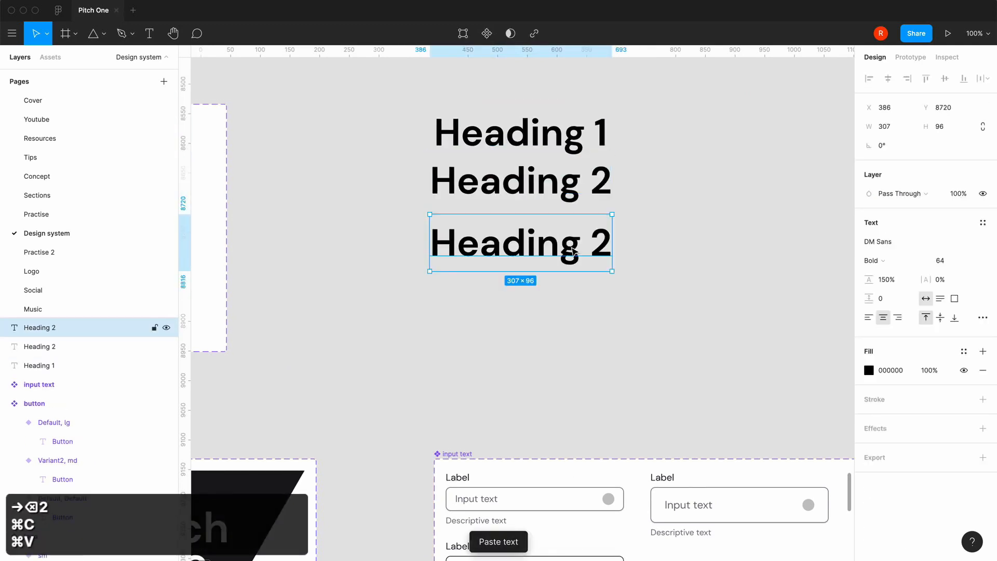
double_click(519, 242)
key(Right)
key(BackSpace)
text(3)
key(Escape)
Duplicate Heading 3 below it and change the copy's text to "Heading 4"
key(super+c)
key(super+v)
double_click(555, 302)
key(Right)
key(BackSpace)
text(4)
key(Escape)
Duplicate Heading 4 below it and change the copy's text to "Heading 5"
key(super+c)
key(super+v)
double_click(555, 357)
key(Right)
key(BackSpace)
text(5)
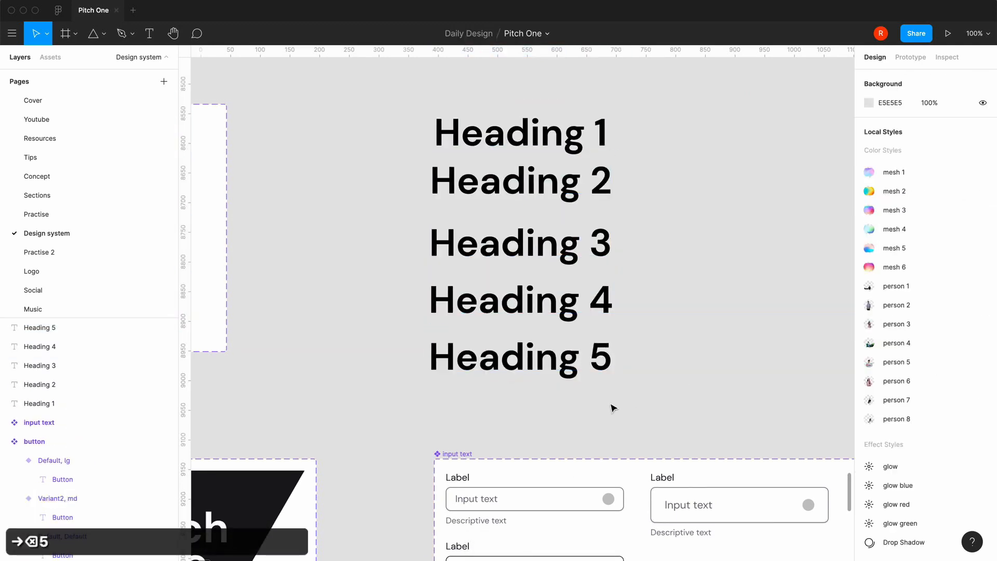
Duplicate Heading 5 below it and move the column of headings up, clear of the input text component set
click(522, 133)
drag(390, 111, 623, 374)
drag(520, 249, 519, 217)
click(521, 325)
key(super+c)
key(super+v)
drag(523, 331, 523, 385)
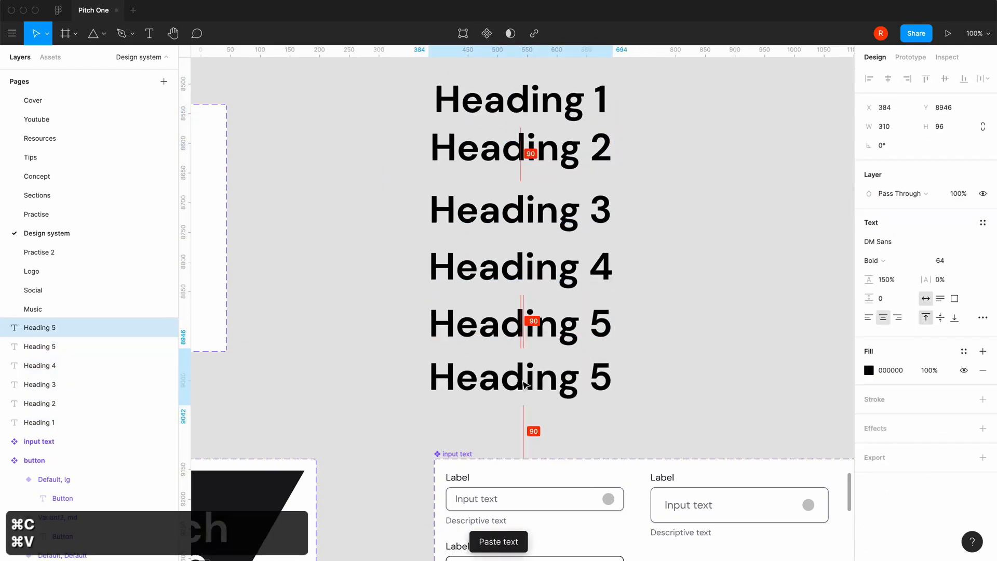
drag(642, 410, 498, 88)
key(minus)
drag(503, 215, 498, 107)
Change the text of the lowest Heading 5 copy to "Text sm"
double_click(513, 232)
key(Right)
key(BackSpace)
text(6)
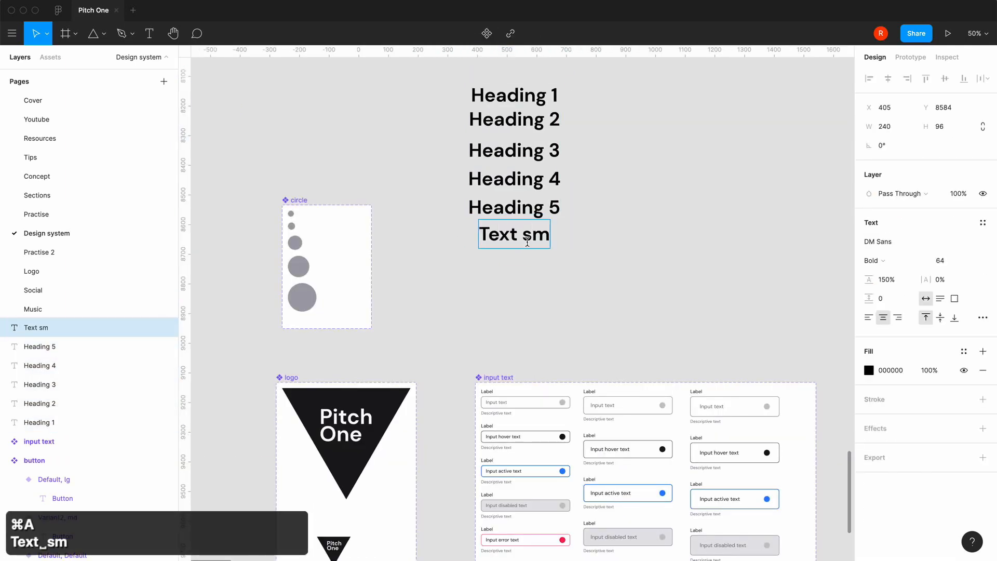
key(Escape)
Set the font weight of Heading 4, Heading 5 and Text sm to Regular
drag(519, 291, 581, 88)
click(879, 261)
click(579, 84)
drag(582, 260, 514, 176)
click(879, 260)
click(883, 231)
Set the font size of Text sm to 14
click(520, 234)
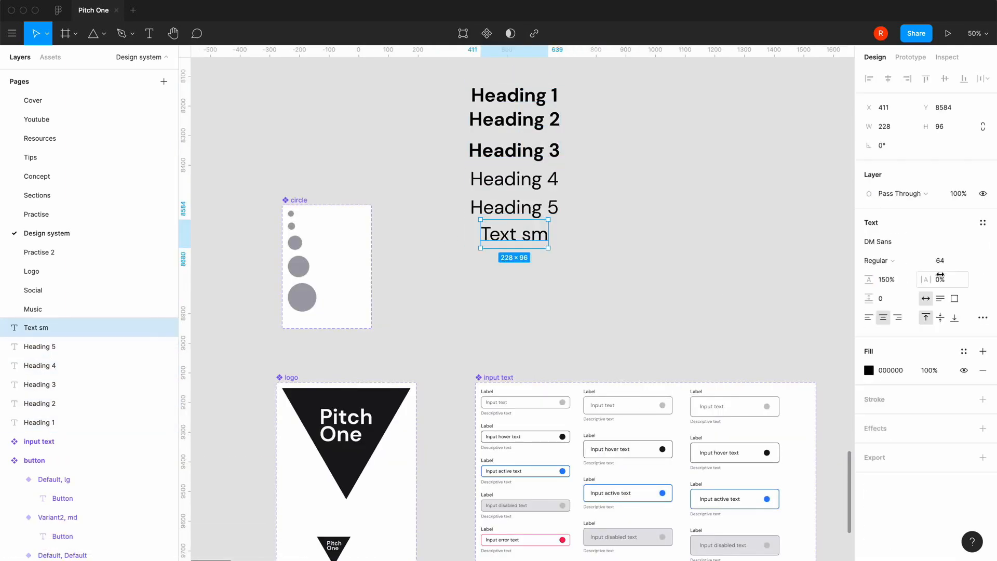
click(940, 260)
text(14)
key(Return)
Wrap all six text layers in a vertical auto layout frame with 32 spacing and give it the white fill style
drag(575, 252, 518, 156)
key(shift+a)
click(914, 234)
text(32)
key(Return)
click(964, 385)
click(890, 442)
click(624, 155)
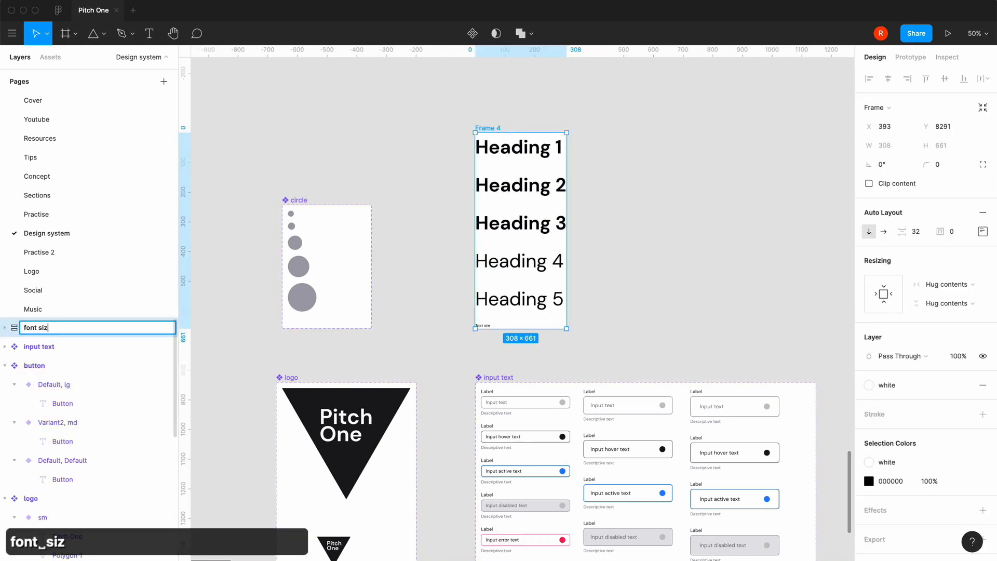
Rename the auto layout frame "Type scale" and set its padding to 40
click(733, 288)
click(492, 128)
click(953, 233)
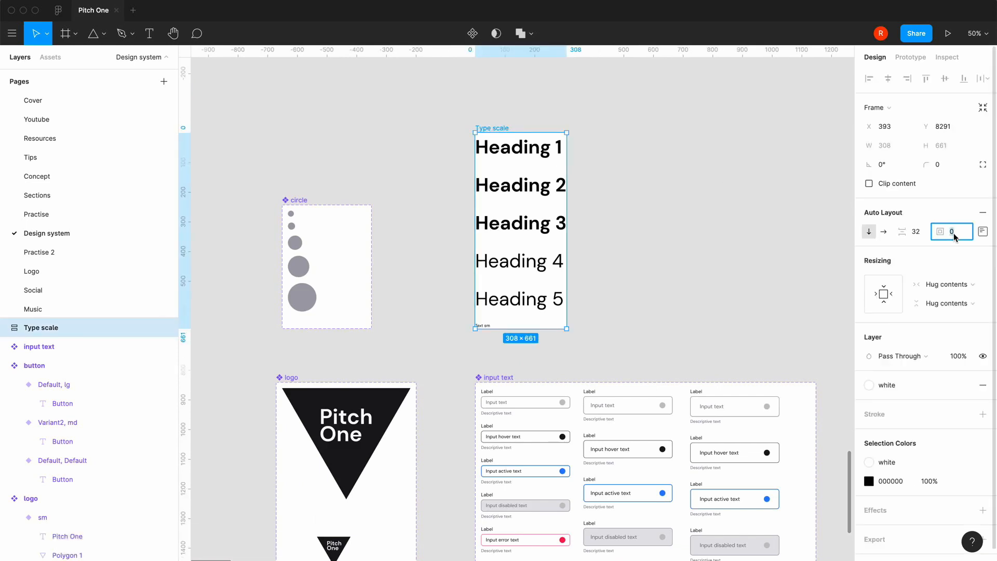
text(40)
key(Return)
click(677, 256)
Change the Heading 5 text to "Text base" and reduce its font size to slightly above Text sm
scroll(677, 255, down, 3)
key(equal)
click(586, 366)
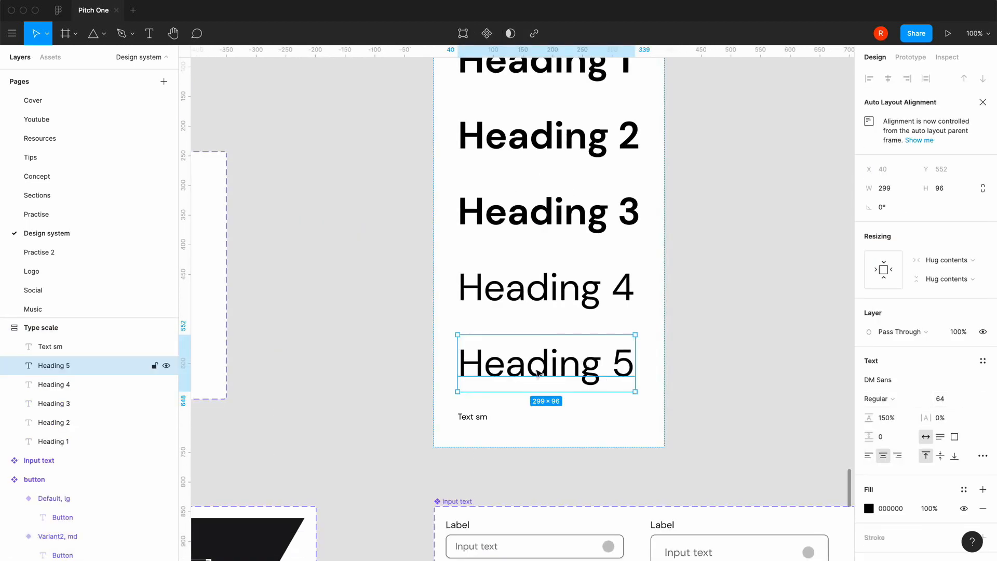
double_click(538, 373)
text(text)
key(BackSpace)
click(967, 399)
click(953, 341)
Change the Heading 4 text to "Text md" and reduce its font size to the next step above Text base
double_click(547, 293)
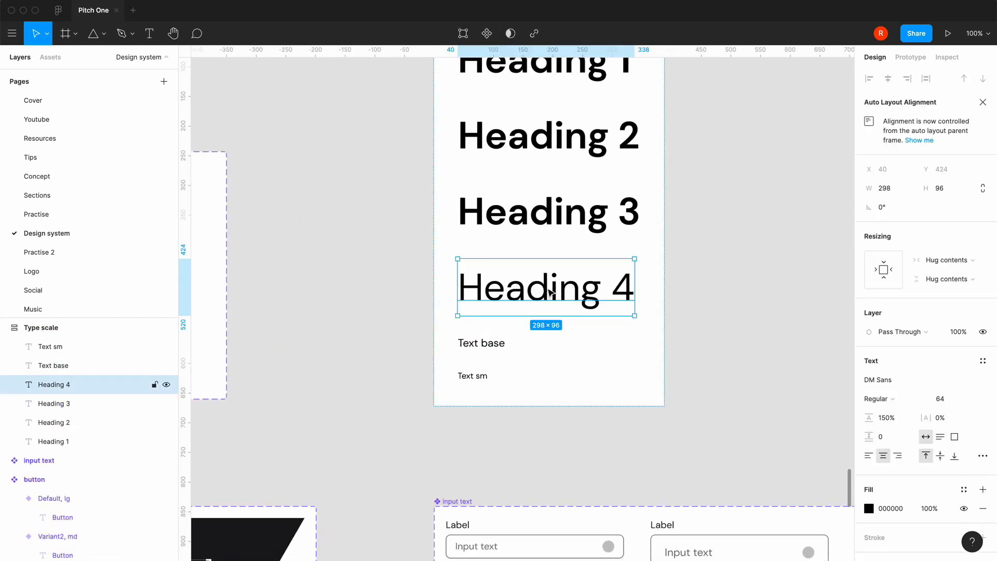
text(Tex)
key(BackSpace)
text(t md)
click(968, 401)
click(954, 355)
Change the Heading 3 text to "Text lg" and set its font size to 32
click(525, 229)
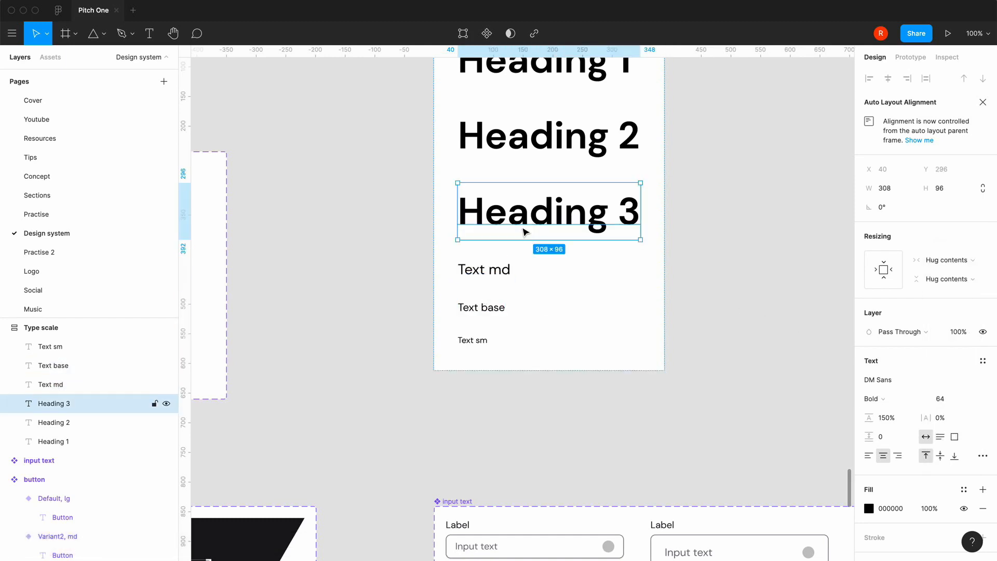
double_click(525, 229)
text(Text lg)
key(Escape)
click(967, 399)
text(32)
key(Return)
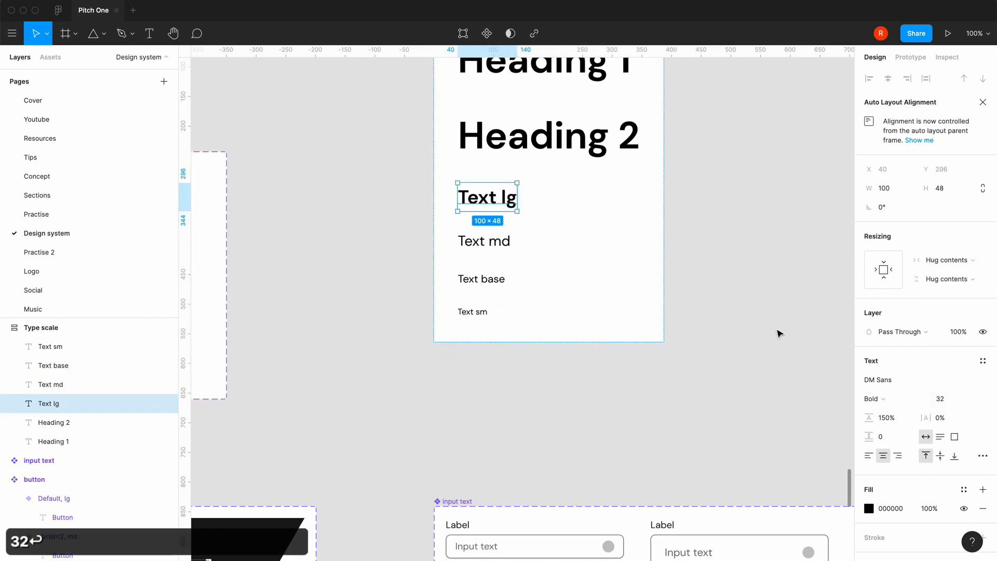
Set the Heading 2 layer's font size to 40 and change its text to "Text xl"
click(542, 142)
click(951, 399)
text(40)
key(Return)
scroll(571, 312, up, 4)
double_click(515, 270)
text(Text xl)
click(717, 285)
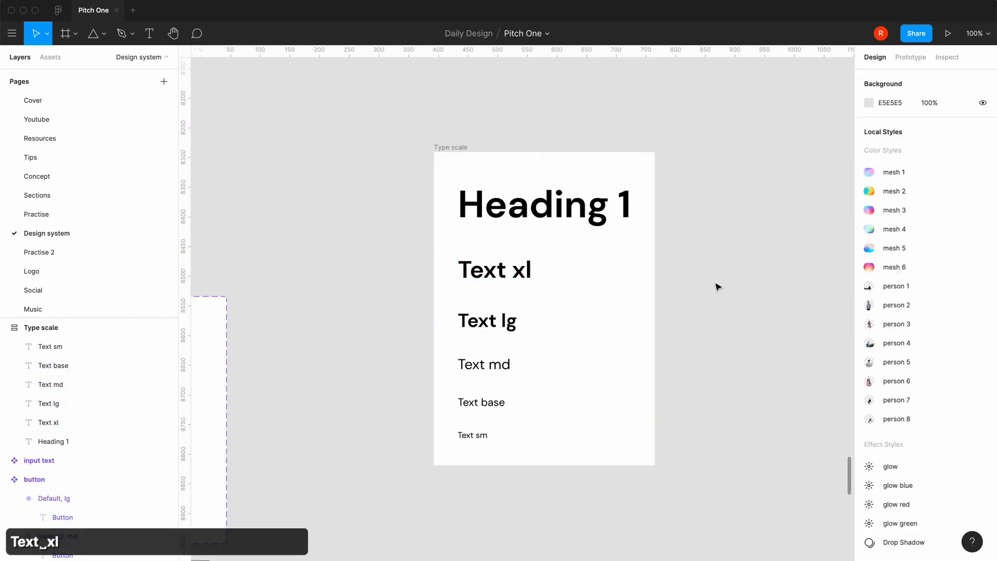
Set the Heading 1 layer's font size to 48 and change its text to "Text 2xl"
click(519, 198)
click(942, 399)
text(48)
key(Return)
double_click(522, 198)
text(Text 2xl)
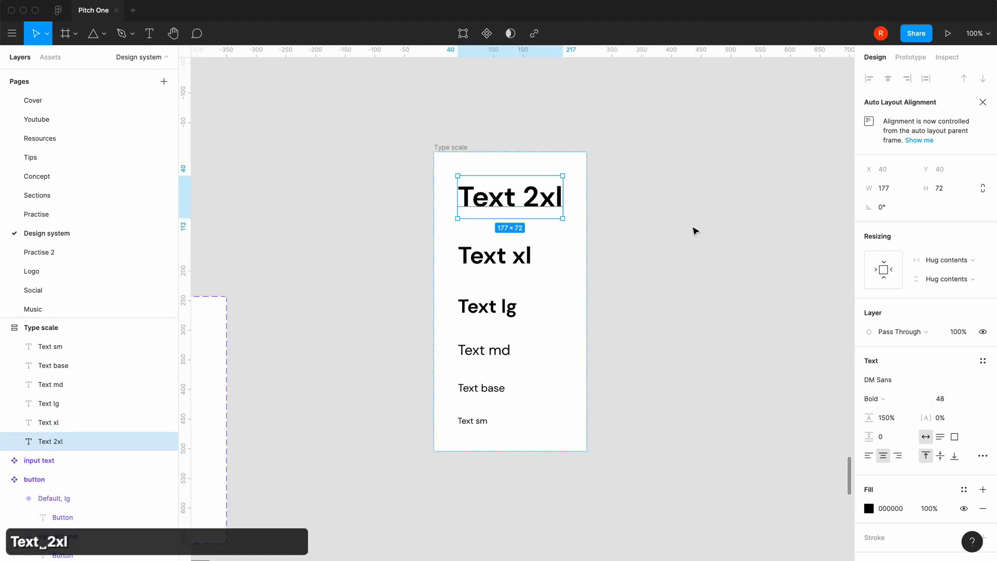
Create a text style named "text-2xl" from the Text 2xl layer
click(450, 147)
click(546, 204)
click(978, 350)
text(tex)
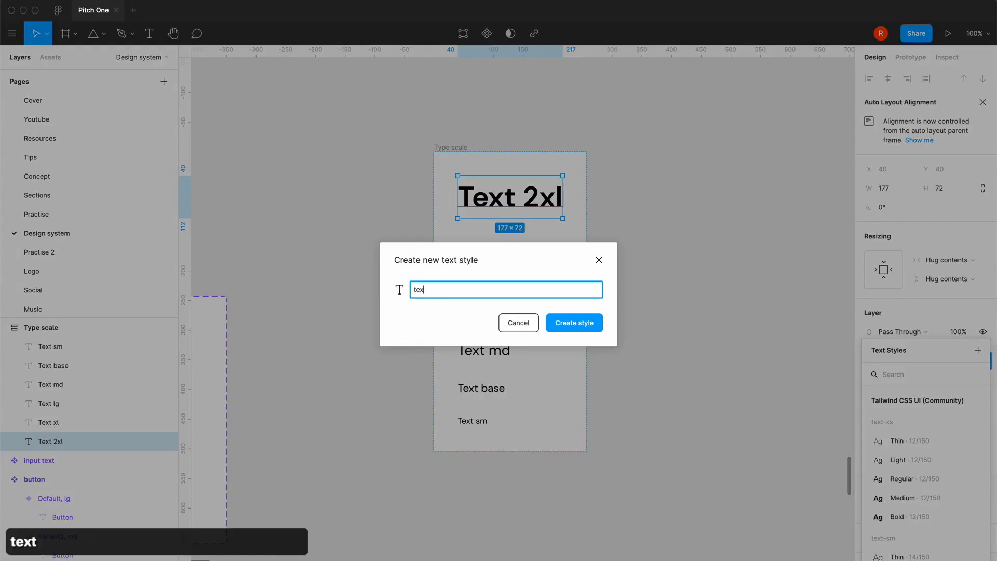
key(Return)
Create a text style named "text-xl" from the Text xl layer
click(494, 256)
click(978, 350)
text(text-xl)
key(Return)
Create the text styles "text-lg" from the Text lg layer and "text-md" from the Text md layer
click(488, 306)
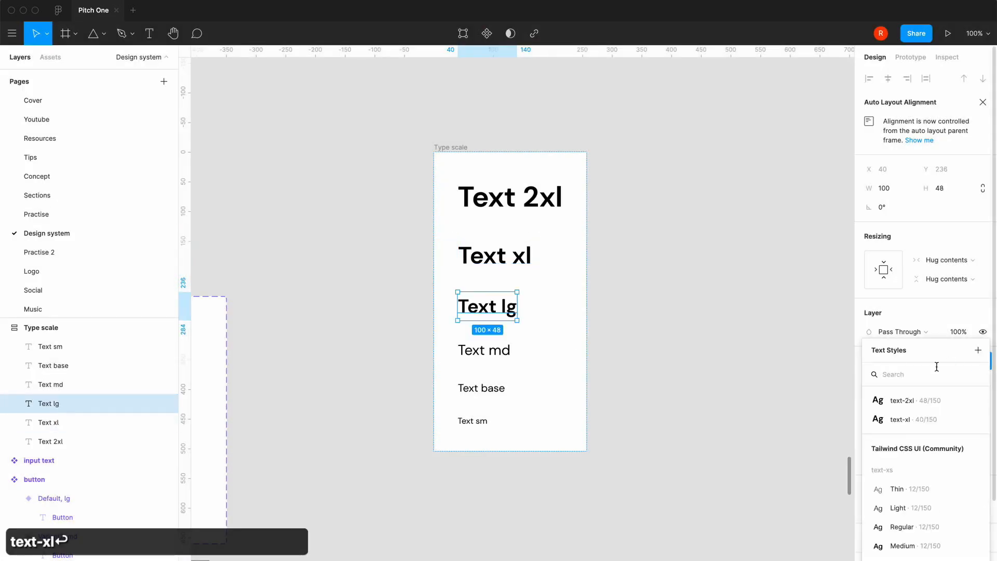
click(978, 350)
text(text-lg)
key(Return)
click(483, 350)
click(978, 350)
text(text-md)
Create the text styles "text-base" from the Text base layer and "text-sm" from the Text sm layer
click(481, 387)
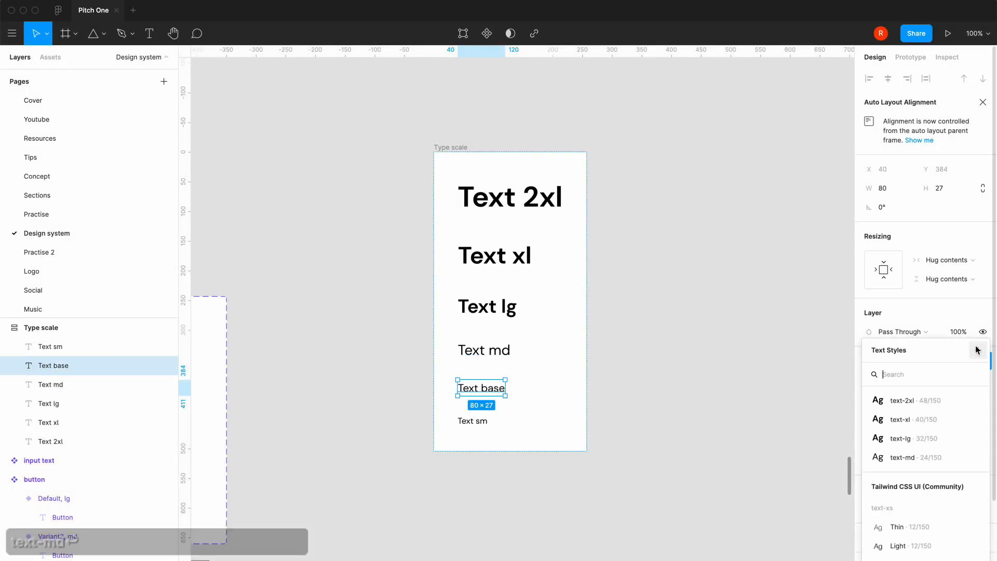
click(978, 350)
text(text-base)
key(Return)
click(473, 421)
click(978, 350)
text(text-sm)
key(Return)
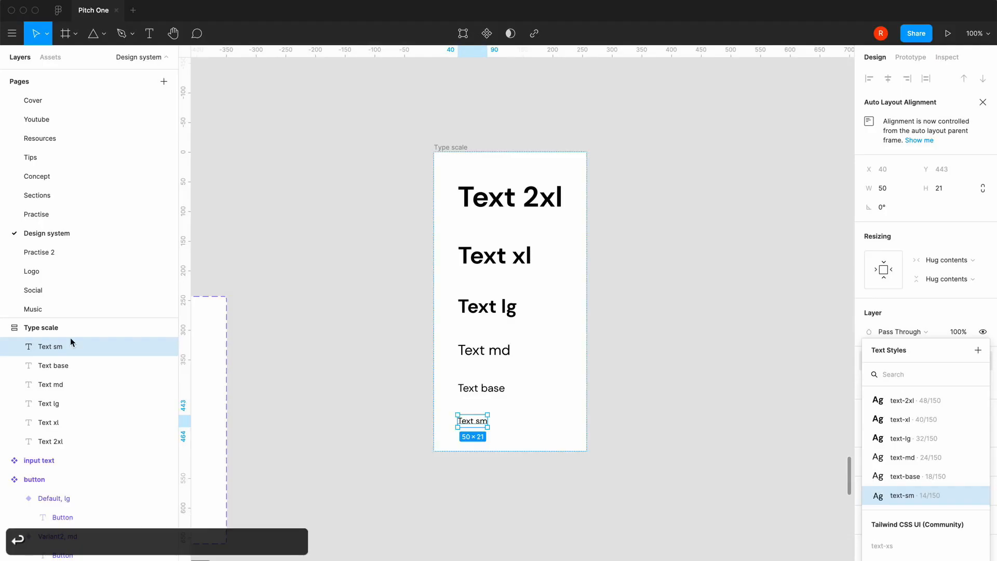
key(Escape)
key(minus)
key(minus)
key(minus)
key(Page_Up)
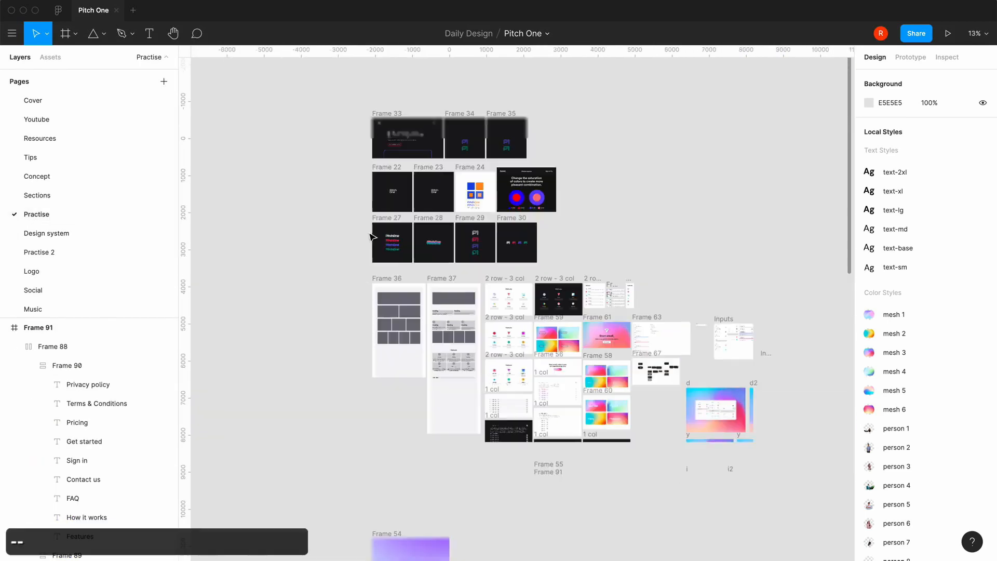
key(Page_Down)
key(equal)
scroll(557, 322, down, 3)
key(equal)
key(minus)
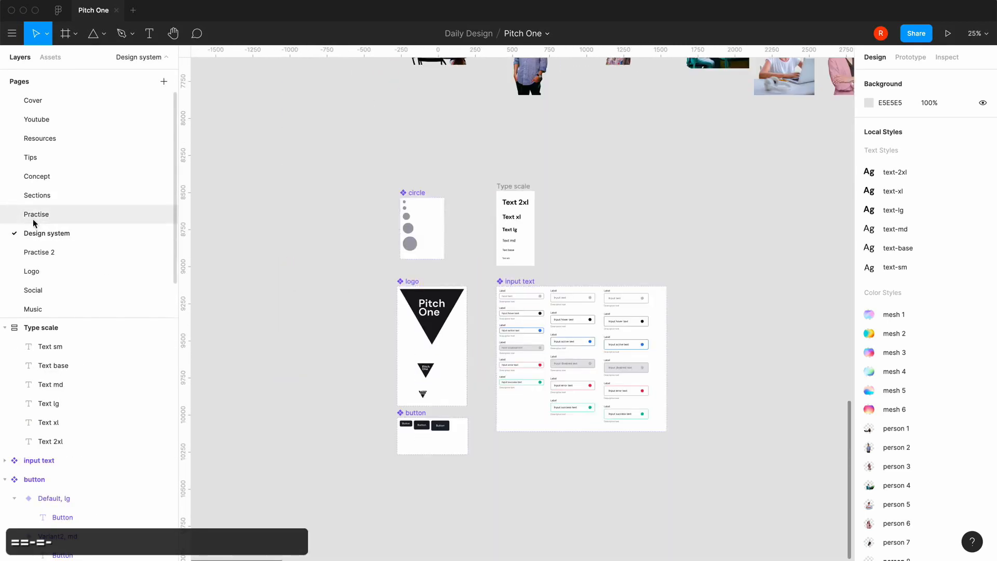
On the Sections page, draw a 1280 by 600 frame below the dark Features section, aligned with that section's edges
click(37, 195)
scroll(333, 352, down, 2)
scroll(331, 350, down, 1)
scroll(321, 343, up, 1)
key(f)
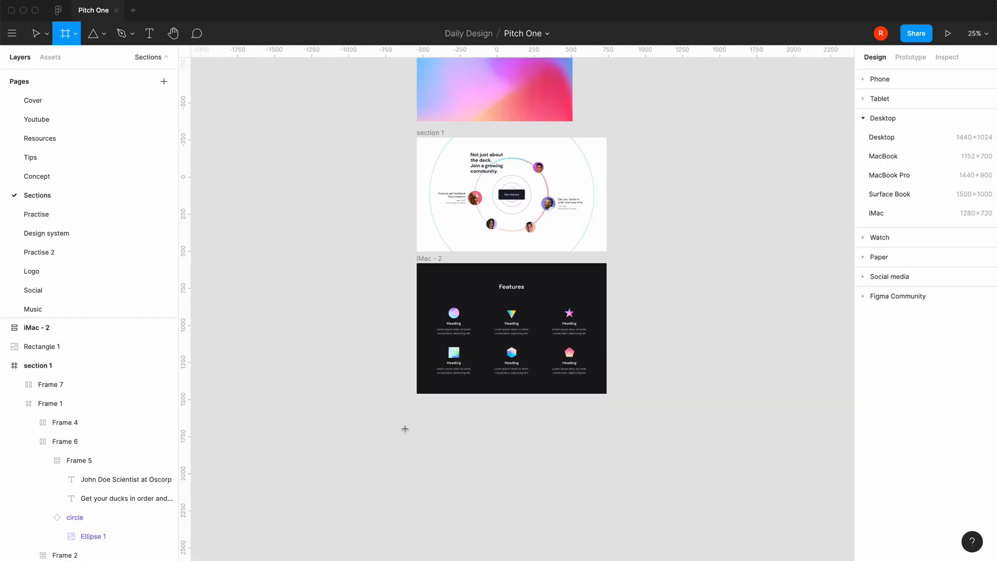
click(409, 413)
click(885, 145)
text(1280)
click(930, 146)
text(600)
key(Return)
drag(550, 465, 494, 451)
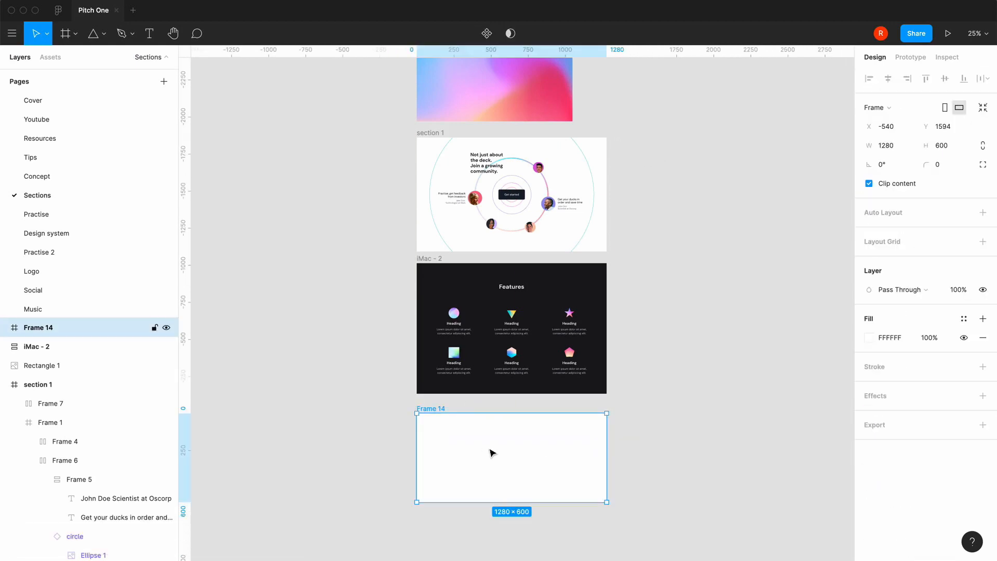
Draw a 400 by 200 frame inside Frame 14 and give it a light grey E4E4E7 fill
key(Escape)
key(f)
drag(436, 435, 516, 465)
click(886, 145)
text(400)
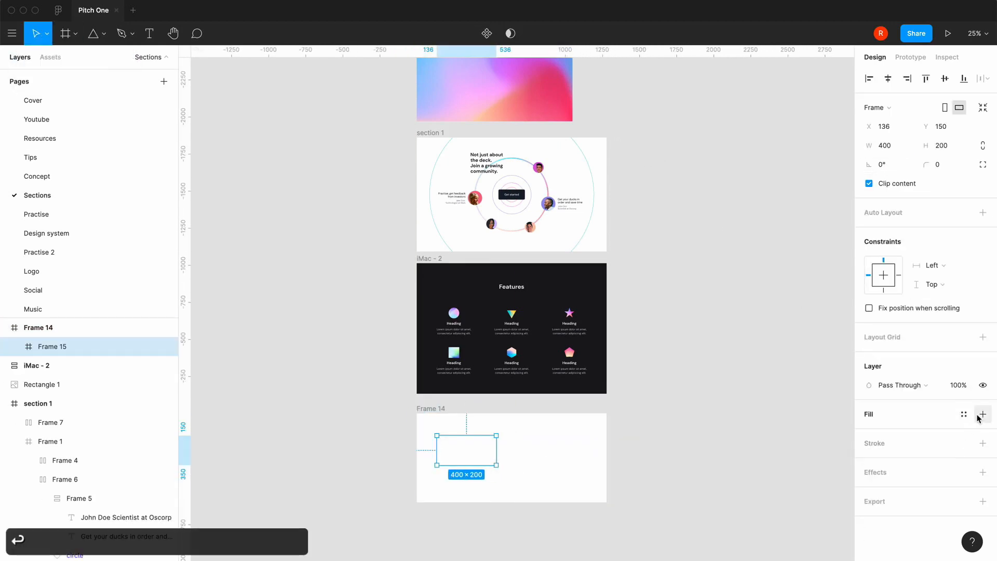
click(980, 419)
click(869, 430)
Duplicate the grey frame and place the copy beside it in the same row inside Frame 14
key(super+c)
key(super+v)
click(682, 467)
scroll(682, 467, down, 2)
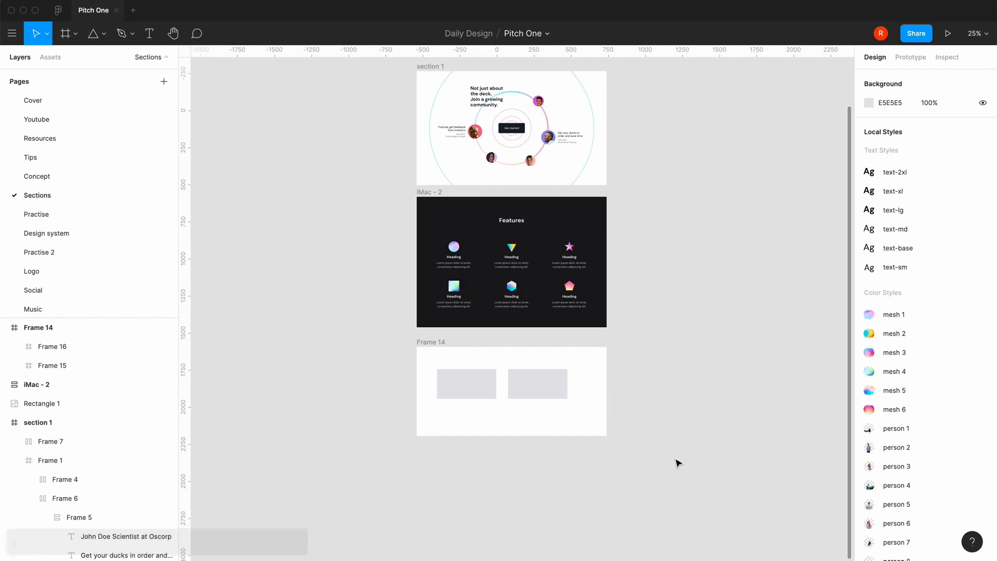
Add horizontal auto layout to Frame 14
key(=)
key(-)
drag(426, 457, 672, 393)
click(672, 393)
click(445, 342)
click(982, 231)
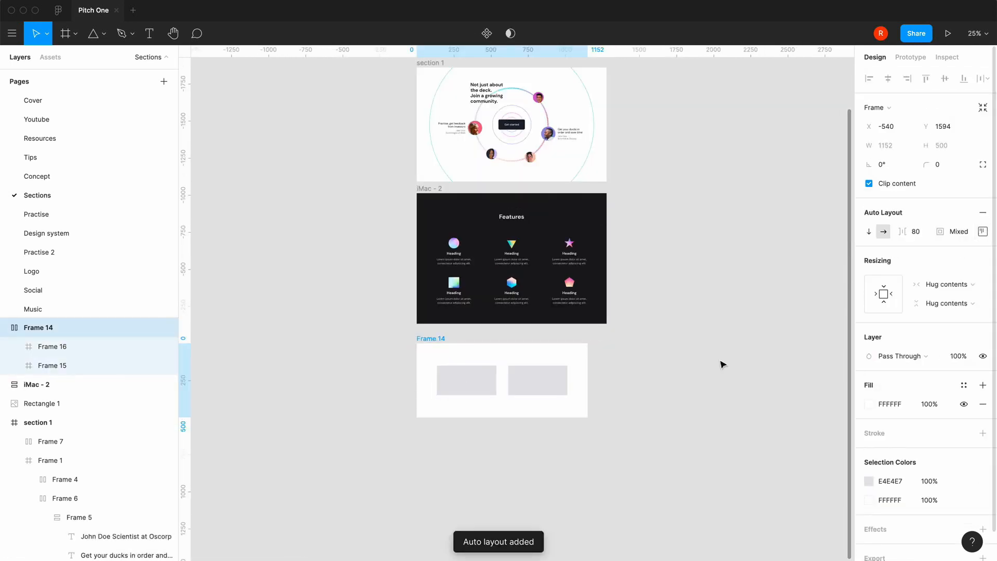
Set Frame 14's auto layout padding to 128 at the top and bottom and 64 on the left and right
click(983, 231)
click(943, 254)
text(12864)
click(975, 286)
text(64)
key(BackSpace)
text(64)
key(Return)
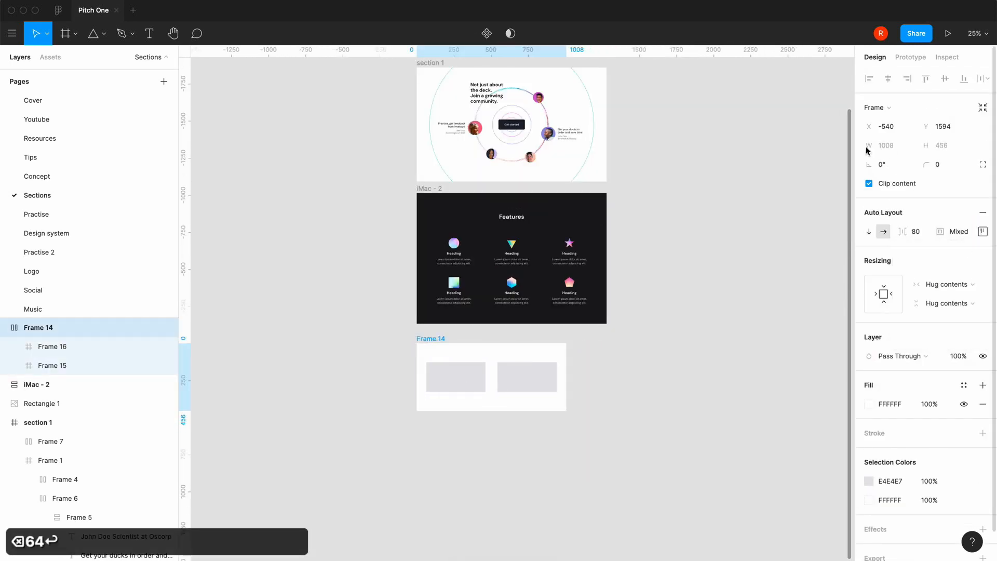
Set Frame 14's width to 1280 and the first grey frame's width resizing to Fill container
click(455, 377)
click(947, 327)
click(947, 344)
click(567, 377)
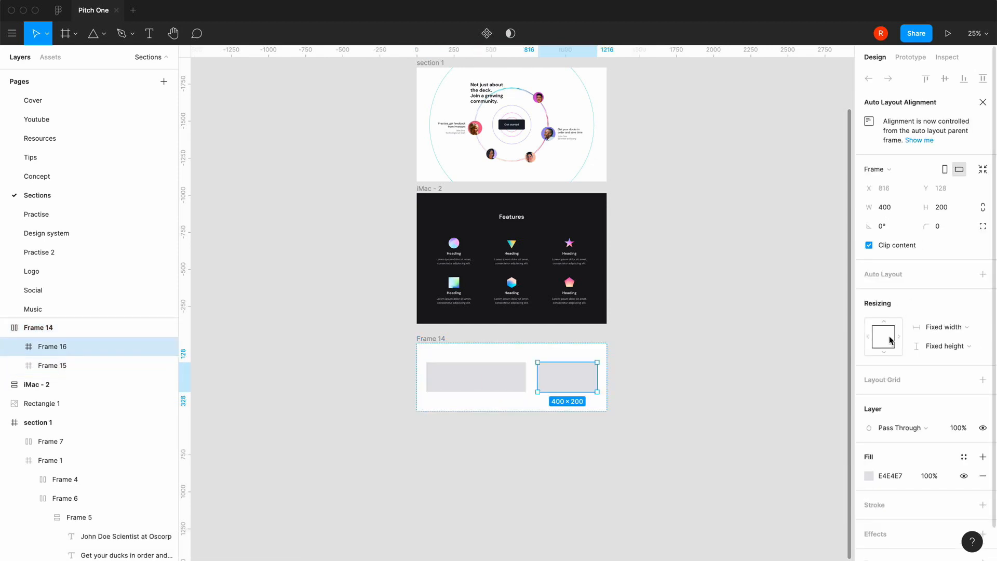
Set Frame 14's item spacing to 32 and the second grey frame's width resizing to Fill container
click(654, 374)
click(438, 338)
text(32)
click(592, 379)
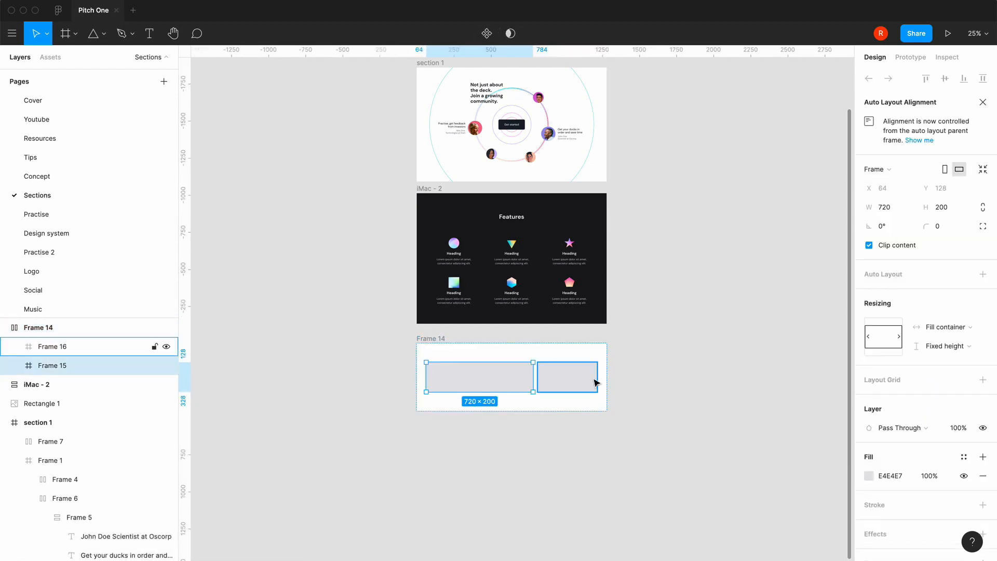
click(946, 327)
click(953, 346)
Set Frame 14's left and right padding to 128
click(440, 340)
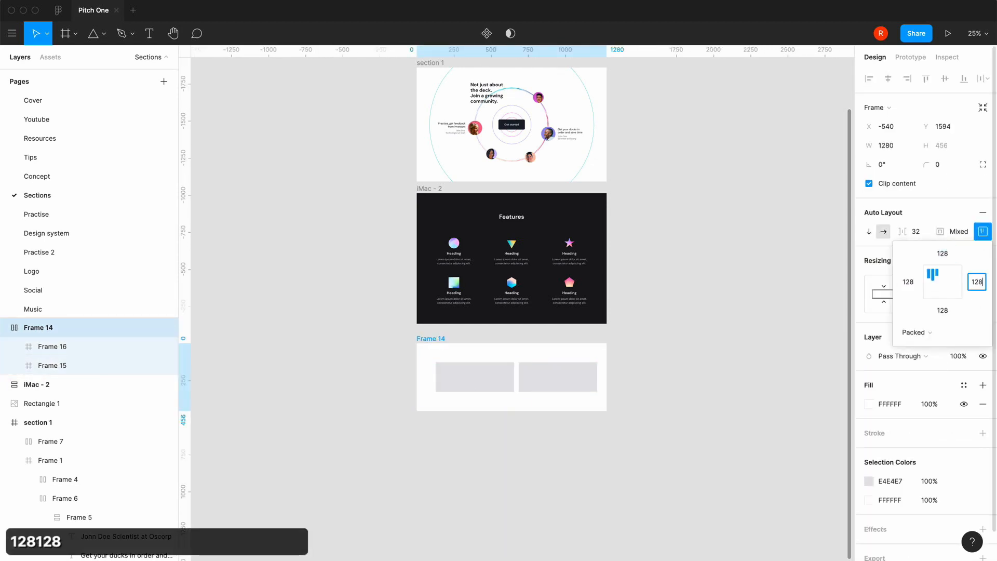
key(Return)
click(423, 329)
Wrap both grey frames in a row frame, duplicate it below in Frame 14's vertical auto layout, and fit Frame 14 to its contents
scroll(423, 325, down, 1)
click(49, 349)
click(49, 367)
shift+click(46, 348)
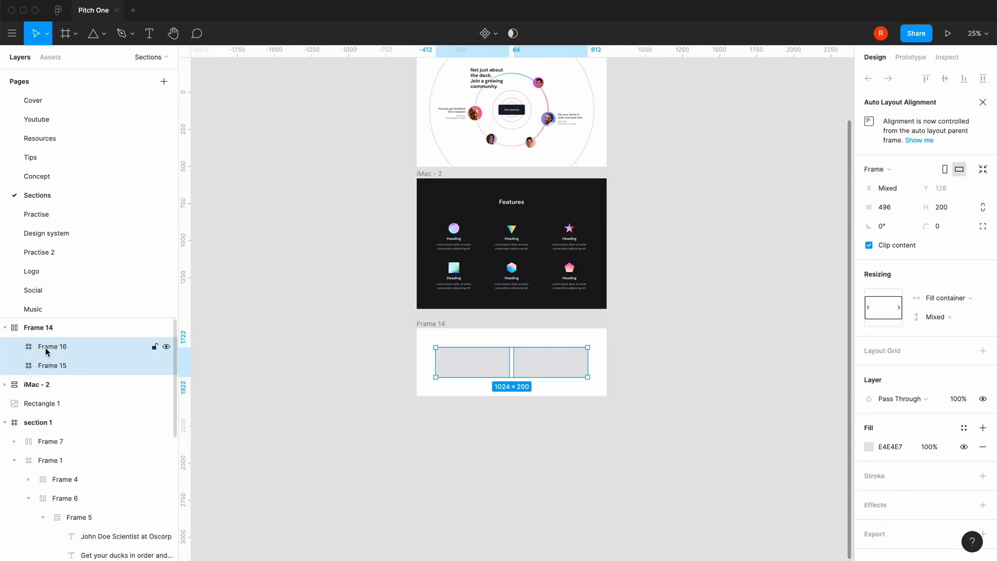
key(super+c)
key(super+v)
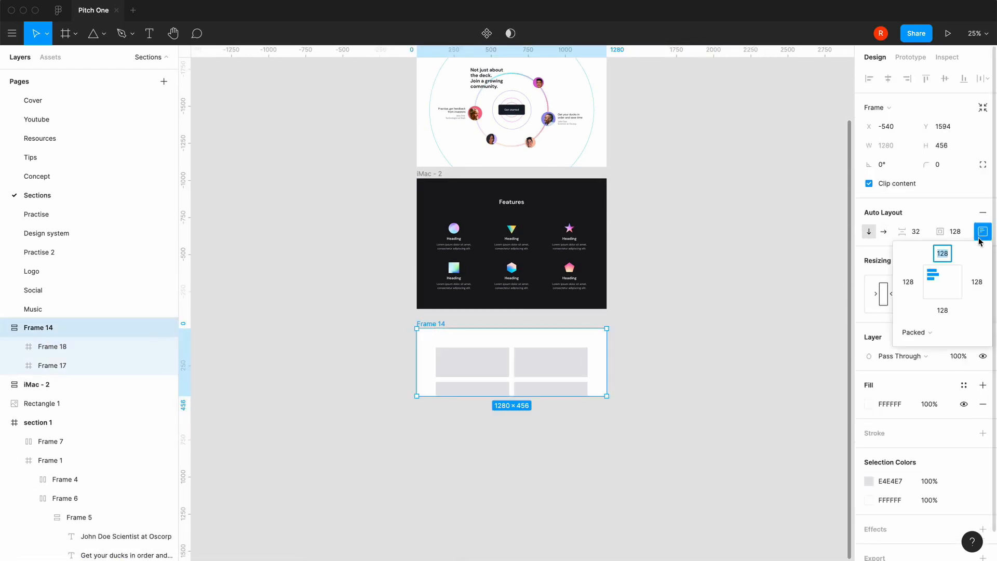
click(982, 107)
Add the heading "How it works" above the grey cards in Frame 14 and apply the text-lg style
click(688, 411)
key(equal)
key(equal)
scroll(688, 411, down, 5)
key(minus)
drag(436, 364, 526, 439)
key(t)
click(682, 293)
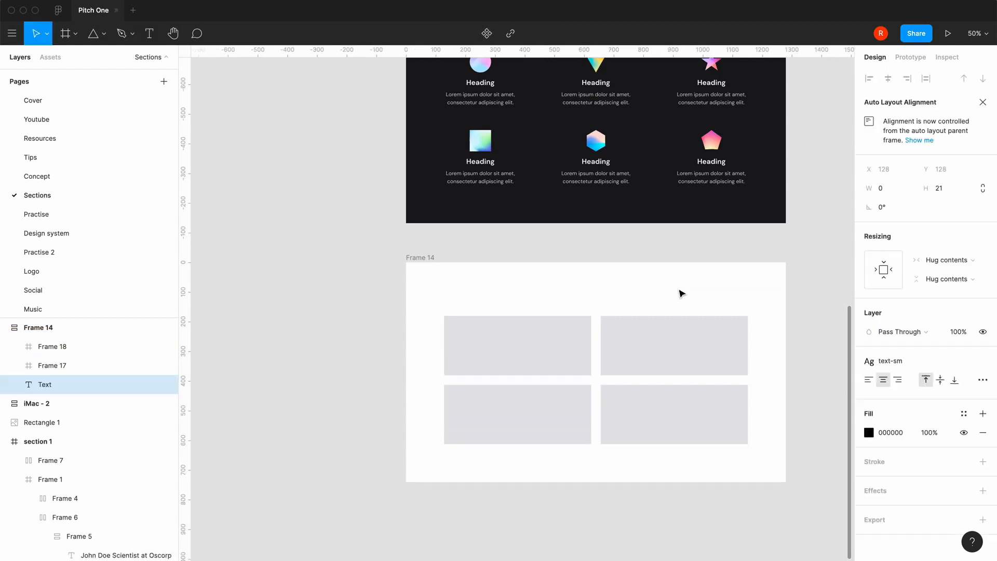
click(868, 364)
click(883, 434)
click(868, 358)
click(883, 415)
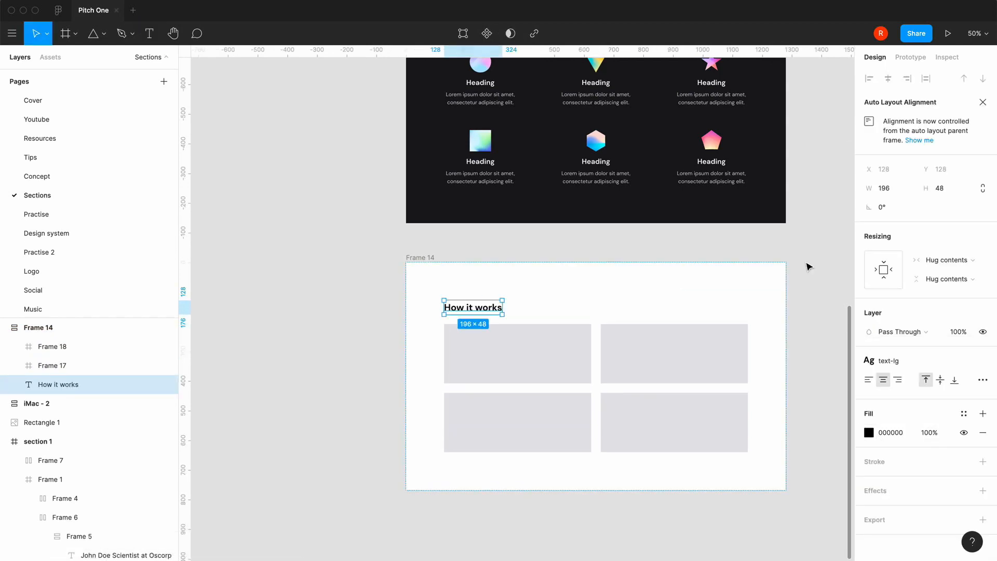
click(806, 265)
Center Frame 14's auto layout contents so the heading sits in the middle above the cards
click(458, 303)
click(278, 307)
scroll(279, 307, down, 1)
click(420, 237)
click(981, 232)
click(942, 284)
click(596, 287)
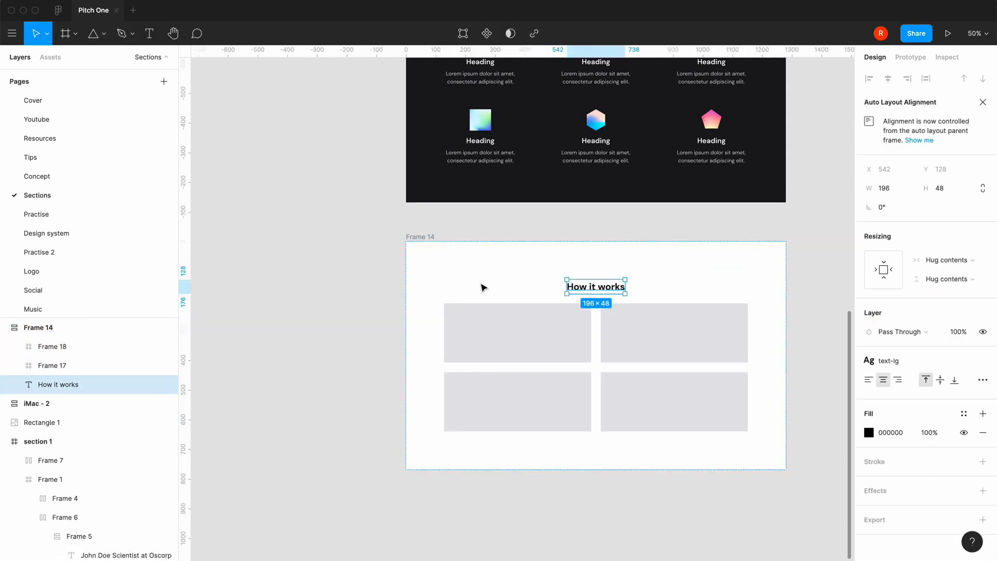
Set the corner radius of both cards in the upper row to 16
scroll(484, 288, down, 1)
double_click(576, 316)
click(942, 165)
text(16)
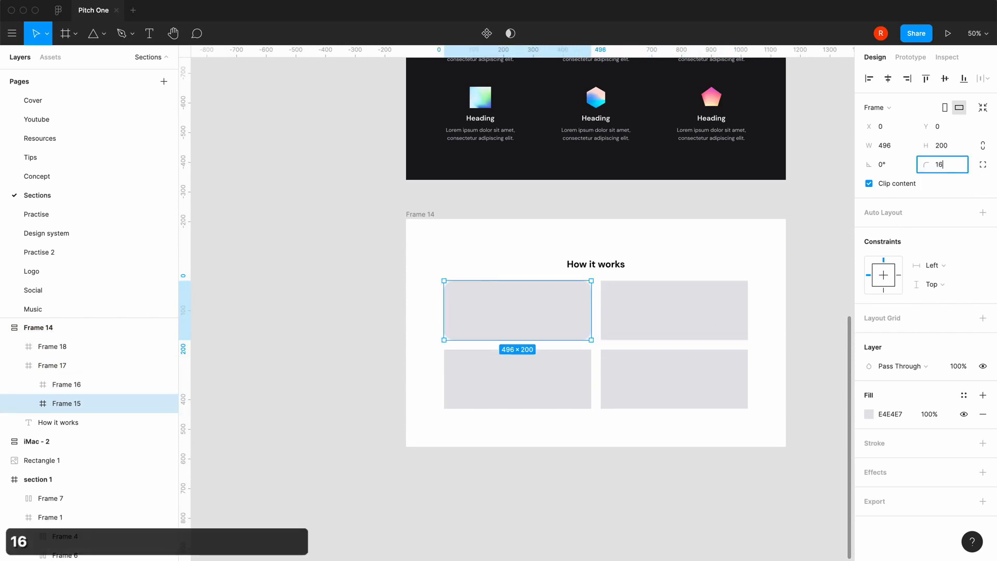
key(Return)
key(Tab)
click(946, 164)
text(16)
key(Return)
click(518, 379)
click(942, 225)
text(16)
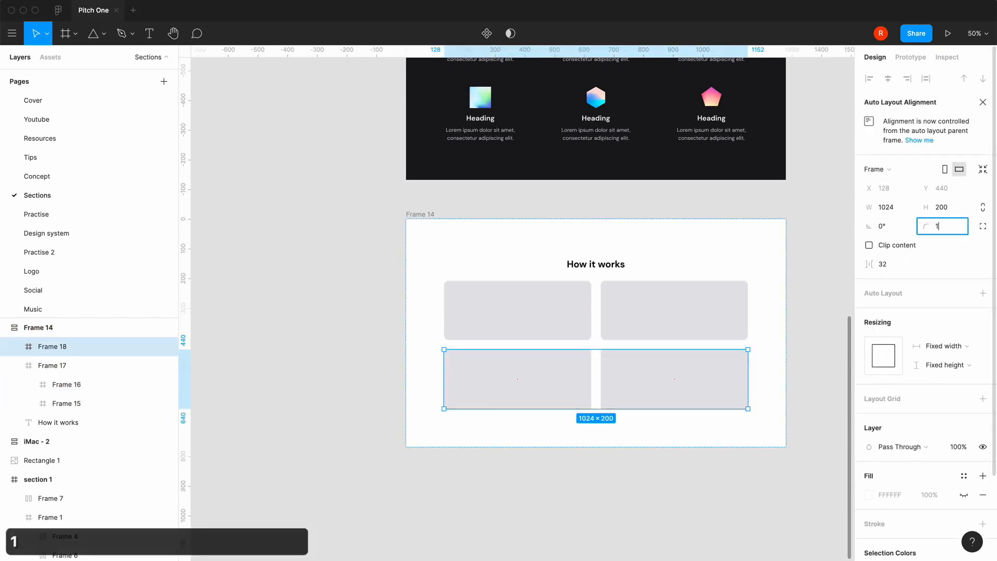
key(super+z)
Set the corner radius of both cards in the lower row to 16
double_click(518, 379)
text(16)
click(675, 379)
click(942, 164)
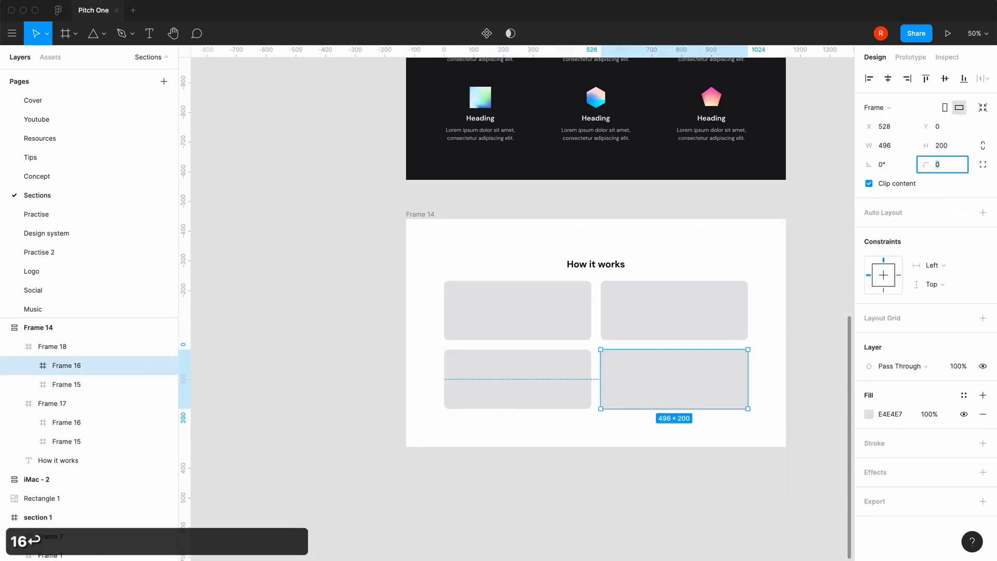
Wrap the "How it works" heading in an auto layout frame with 0 padding except 32 at the bottom
click(596, 265)
key(shift+a)
key(Return)
click(982, 293)
click(941, 372)
text(32)
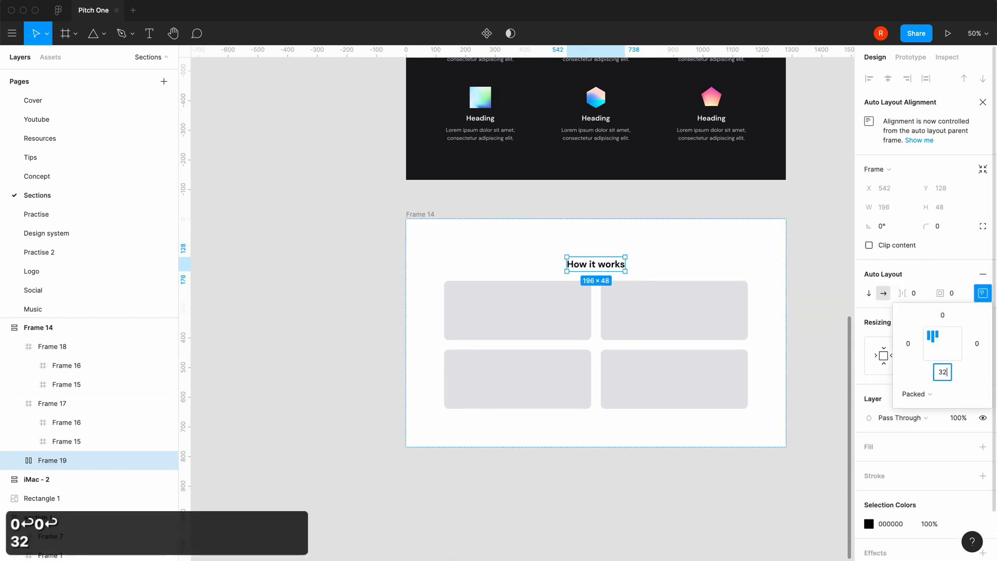
key(Return)
Apply color styles mesh 1 and mesh 2 to the upper row's cards and mesh 3 and mesh 4 to the lower row's
double_click(541, 338)
click(964, 395)
click(859, 401)
click(518, 389)
click(963, 394)
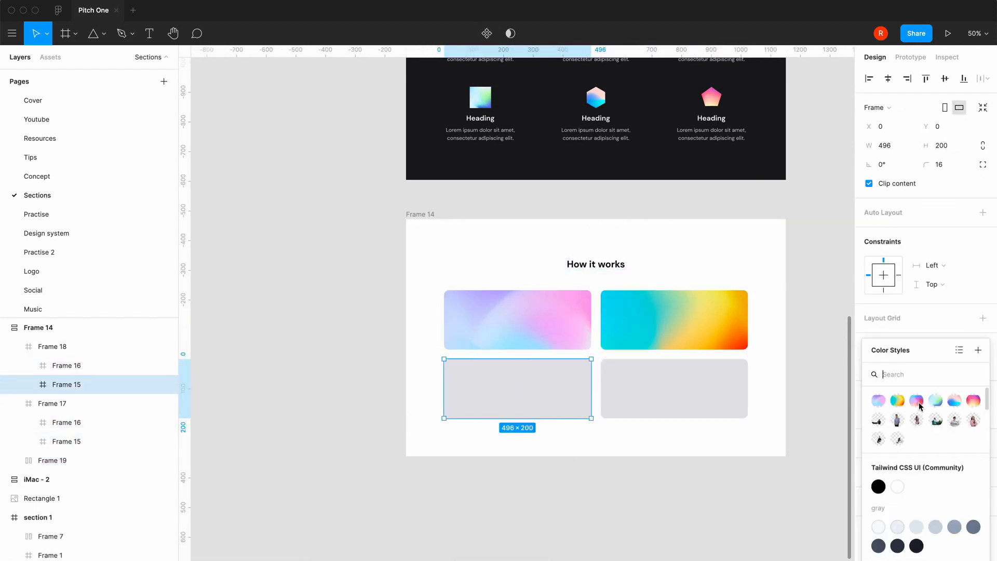
click(915, 401)
click(674, 389)
click(935, 401)
click(317, 391)
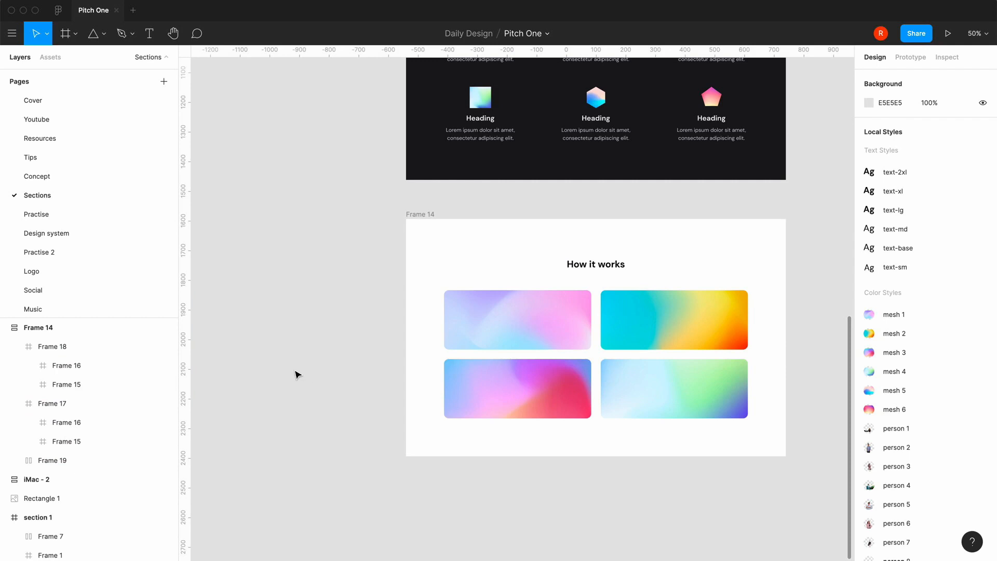
Add the text "Hero" inside the mesh 1 card
scroll(239, 301, up, 3)
scroll(349, 196, down, 2)
click(61, 448)
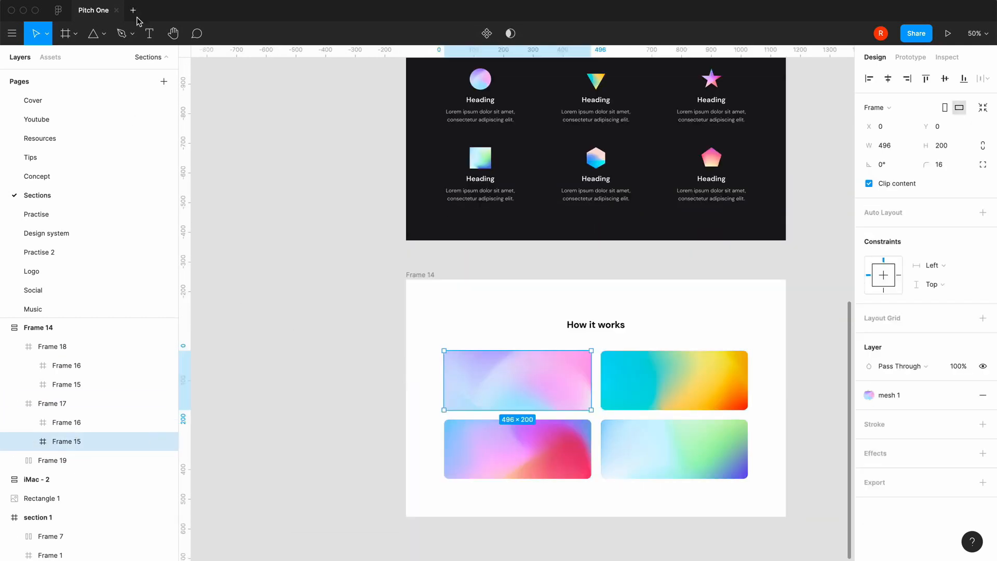
click(149, 33)
click(492, 375)
click(70, 442)
key(shift+a)
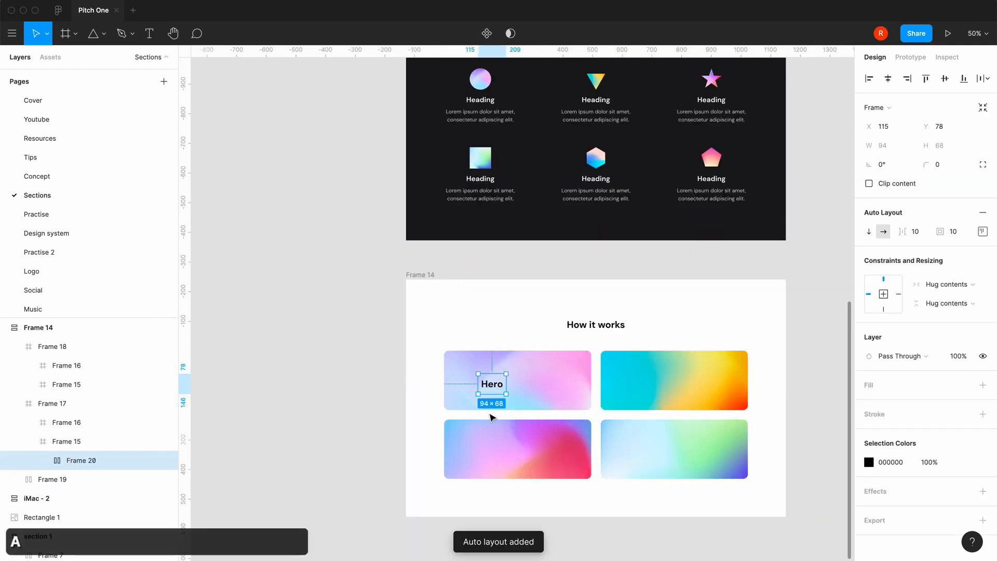
key(super+z)
Add auto layout to the mesh 1 card that holds the Hero text
click(71, 441)
key(shift+a)
click(52, 403)
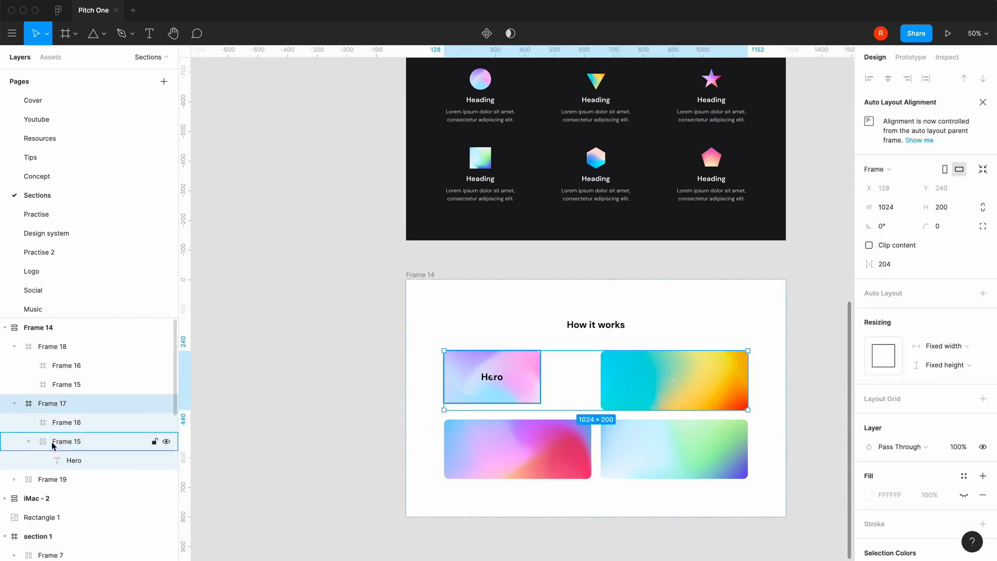
click(71, 441)
key(Return)
click(947, 259)
click(946, 275)
click(521, 385)
click(945, 303)
click(946, 286)
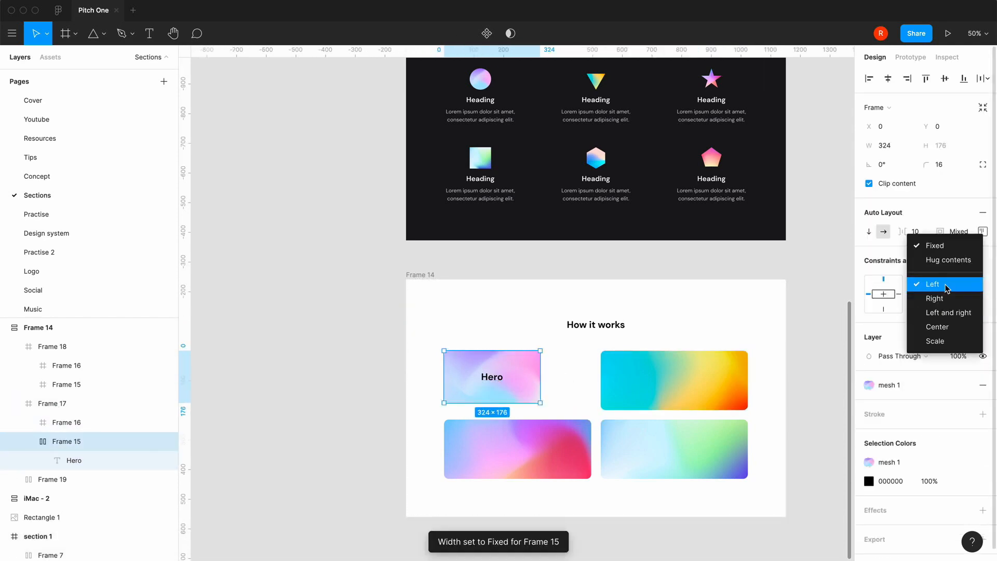
click(946, 287)
Undo the auto layout added to the mesh 1 card
key(super+z)
key(super+z)
key(super+z)
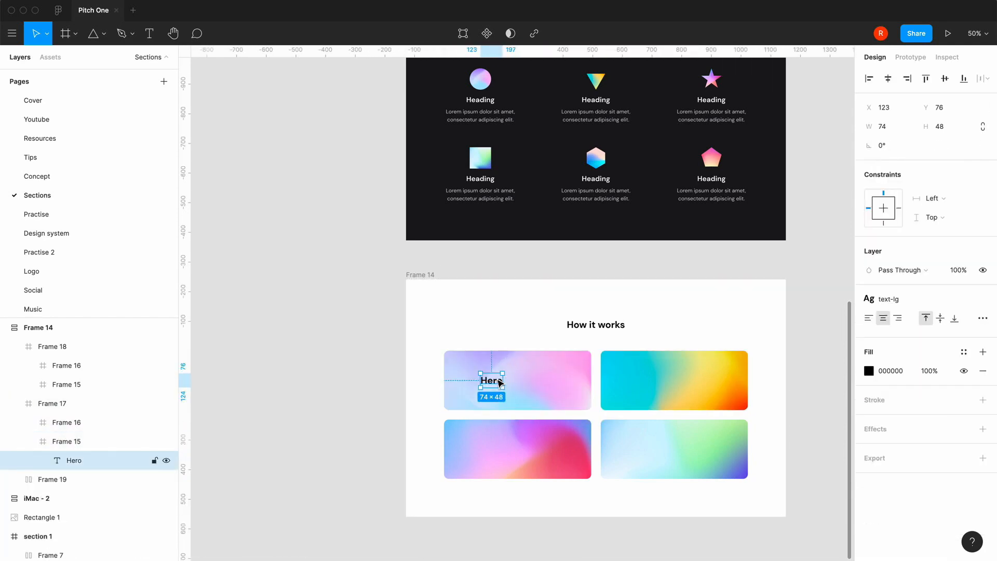
Wrap the Hero text in its own auto layout frame and set the text color to FAFAFA
key(shift+a)
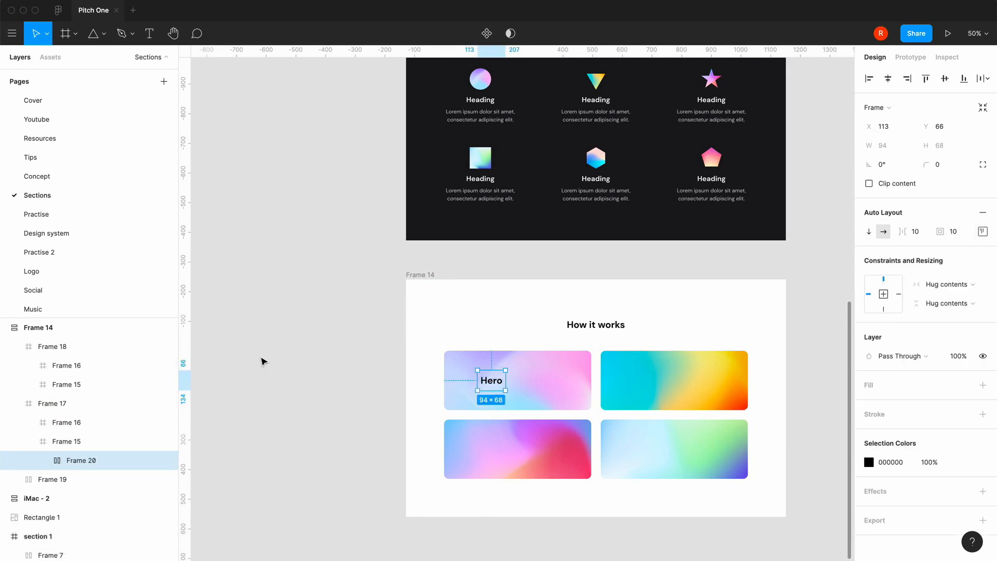
double_click(496, 384)
key(Escape)
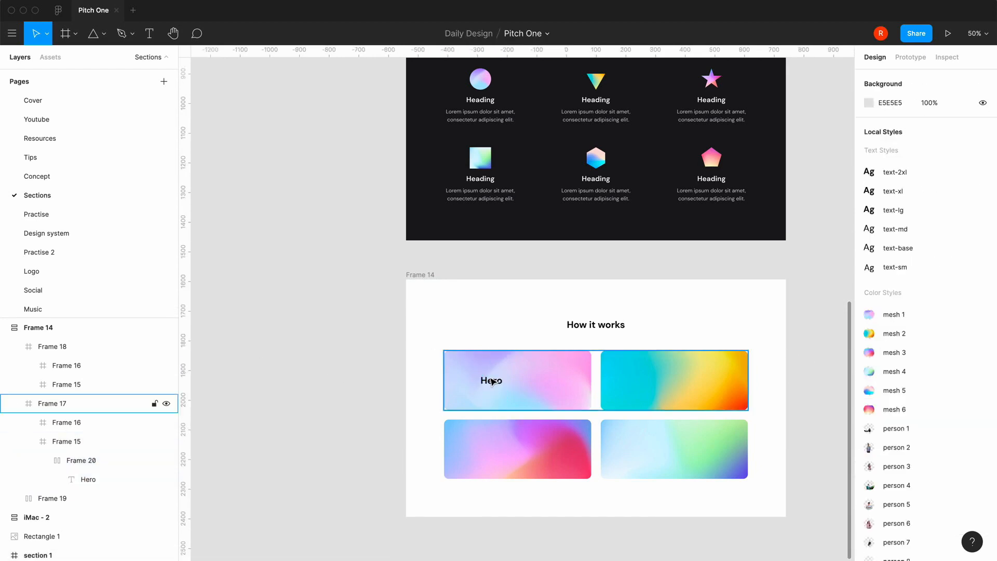
super+click(497, 385)
key(super+plus)
drag(438, 262, 329, 196)
click(869, 461)
click(753, 508)
click(843, 257)
Give the Hero label frame an 18181B fill at 30% opacity
click(982, 385)
click(869, 404)
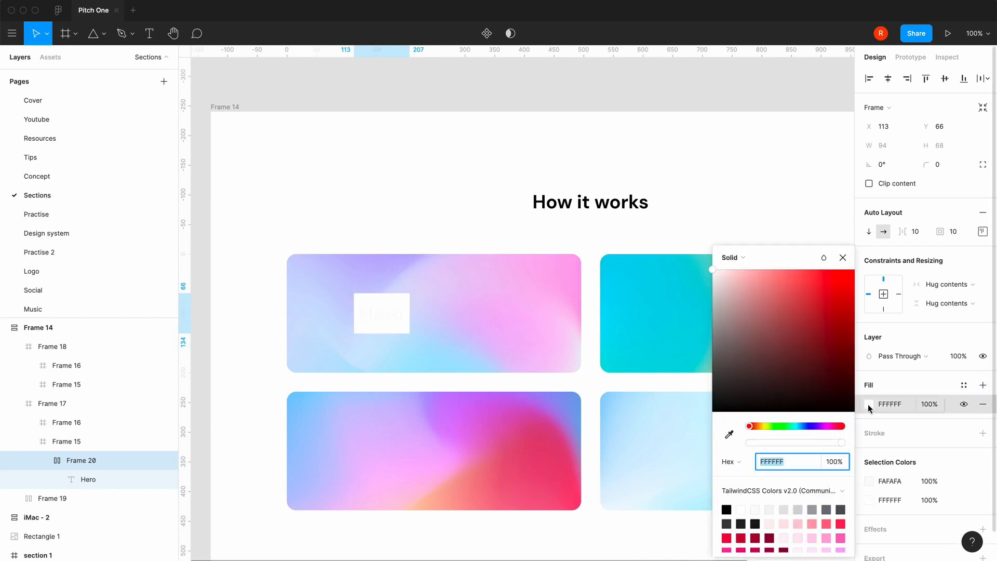
click(755, 524)
click(936, 406)
key(shift+Up)
key(shift+Up)
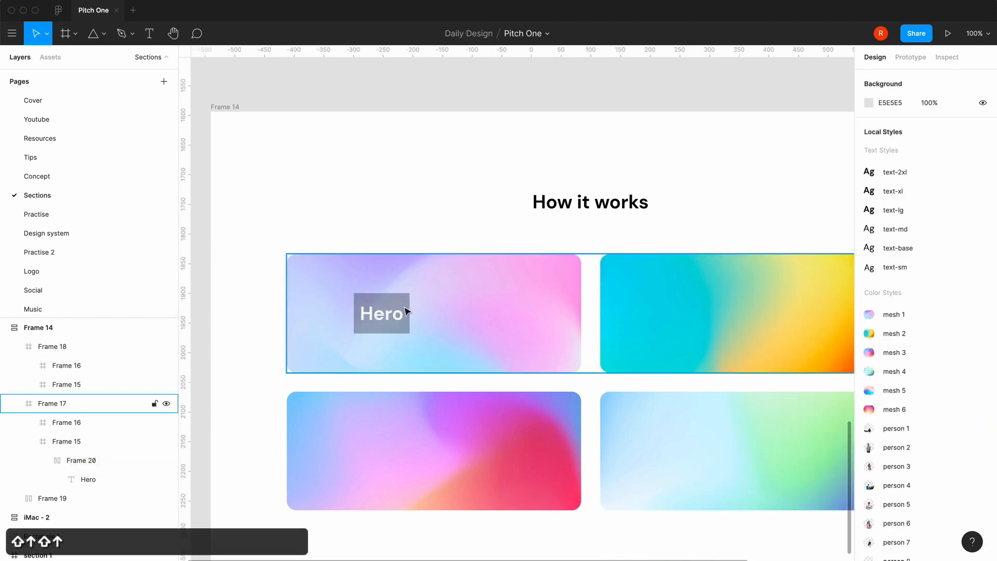
Pad the Hero label frame by 8 vertically and 16 horizontally, and round its corners to 32
click(983, 231)
text(8)
key(Tab)
text(16)
key(Return)
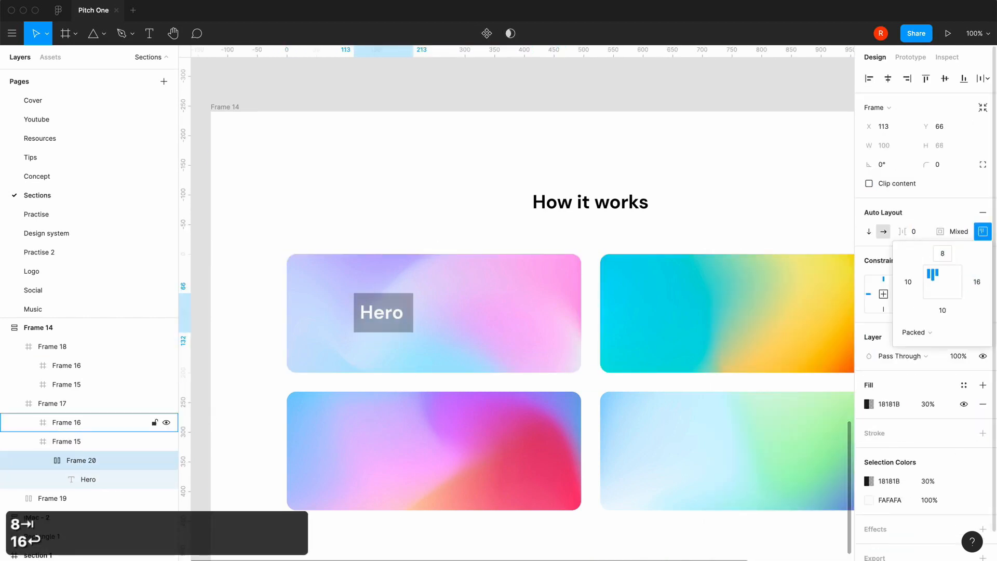
click(938, 165)
text(32)
key(Return)
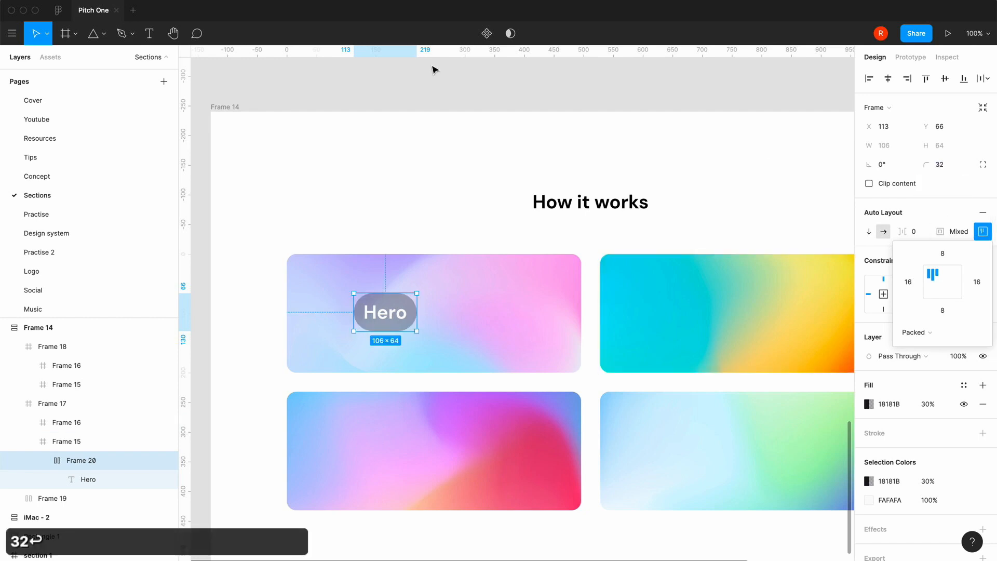
Set the Hero label frame's top and bottom padding to 4
click(98, 461)
double_click(406, 304)
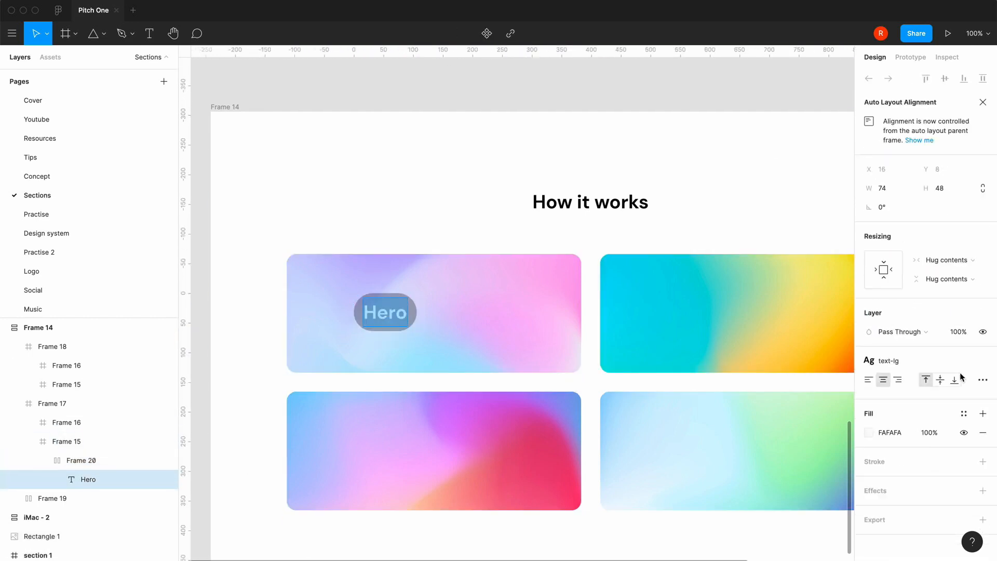
click(338, 114)
super+click(401, 298)
click(983, 231)
text(4)
click(942, 312)
text(4)
click(376, 155)
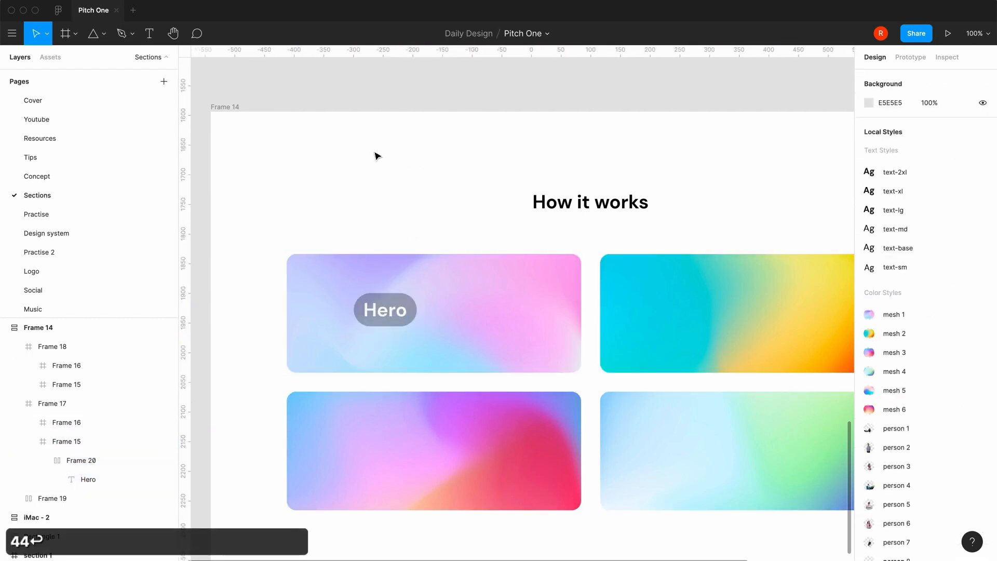
Try the text-md style on the Hero text, then switch back to text-lg
double_click(385, 306)
click(877, 365)
click(893, 441)
click(407, 202)
super+click(389, 309)
click(889, 361)
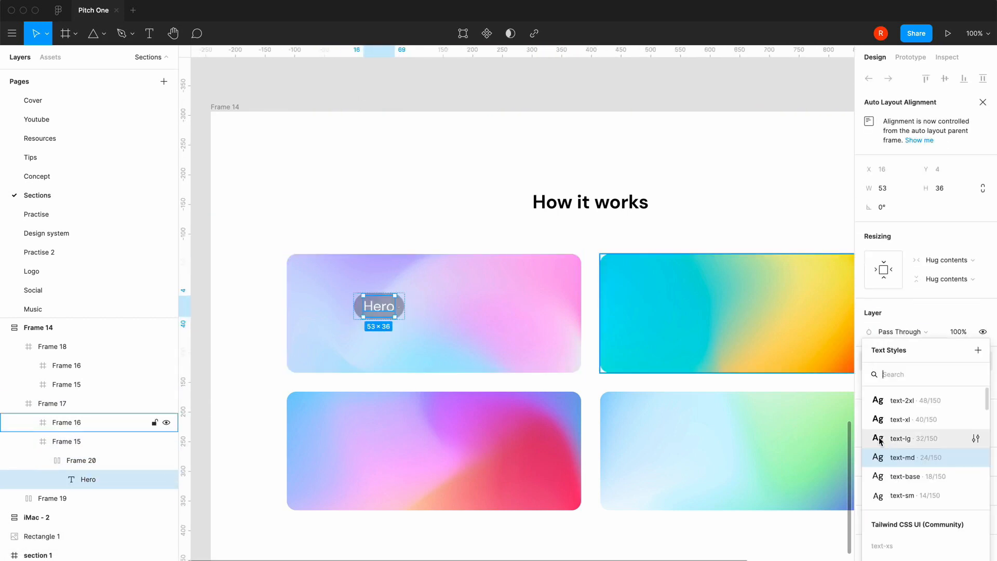
click(881, 438)
Position the Hero label at X 40 and center it vertically in the mesh 1 card
click(411, 218)
super+click(396, 315)
click(432, 334)
click(434, 334)
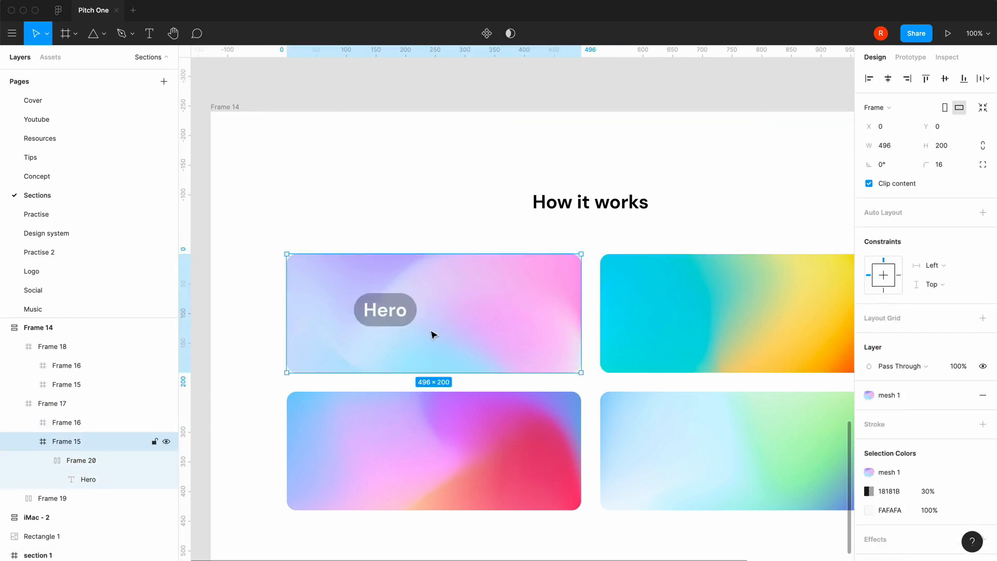
click(402, 321)
key(Tab)
text(0)
key(Return)
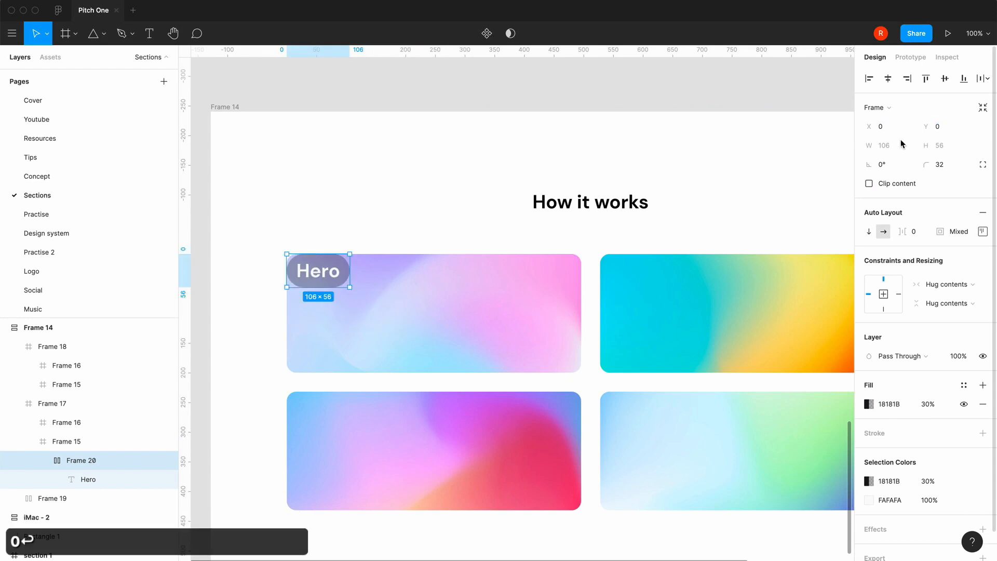
click(885, 127)
text(40)
key(Return)
click(944, 79)
click(559, 122)
Copy the Hero label into the other three gradient cards
double_click(341, 313)
key(super+c)
click(693, 323)
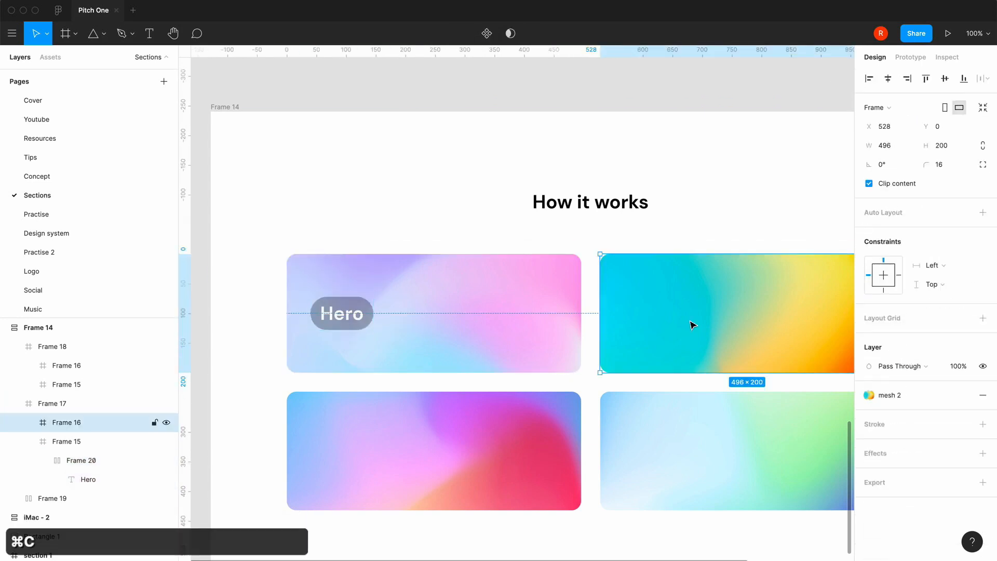
key(super+v)
double_click(415, 451)
key(super+v)
Change the copied labels to Feedback on mesh 2, Practise on mesh 3 and Pitch on mesh 4
double_click(654, 319)
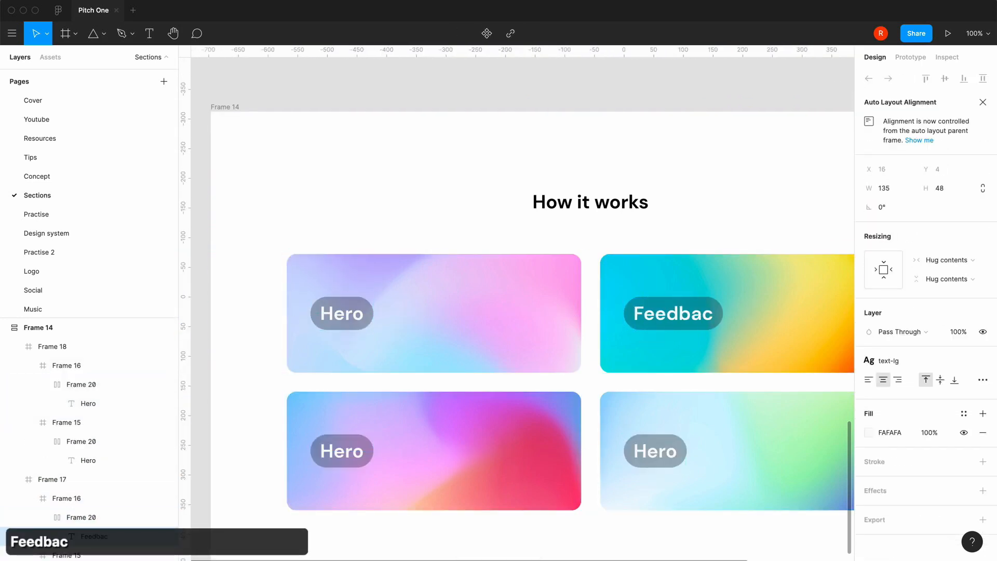
text(k)
double_click(342, 451)
key(super+a)
text(Practise)
double_click(655, 451)
text(Pitch)
click(314, 94)
Add a 1280 × 720 frame below the How it works section, lined up with its left edge
key(minus)
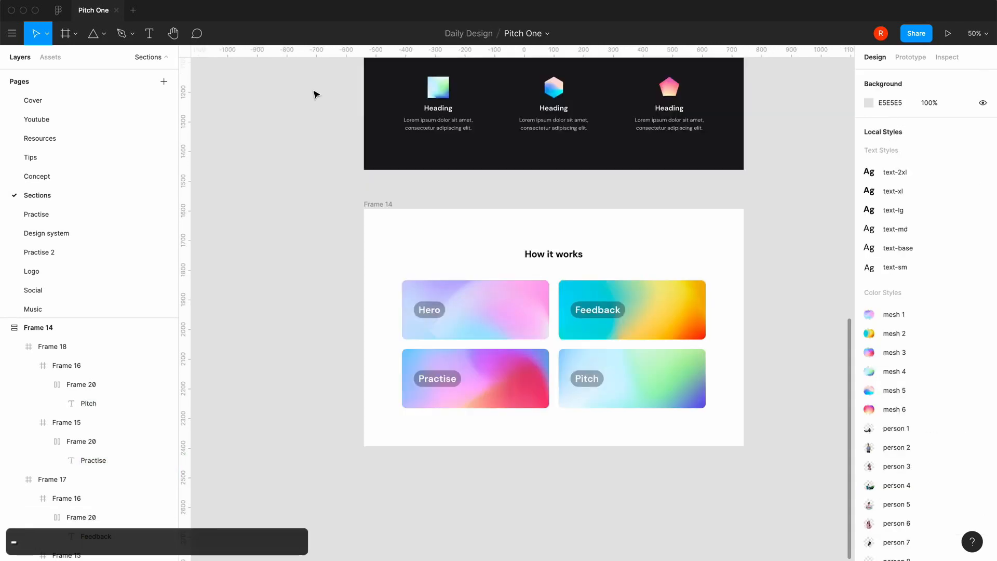
click(378, 204)
click(312, 223)
key(minus)
key(minus)
key(equal)
scroll(292, 218, down, 1)
click(75, 33)
click(93, 57)
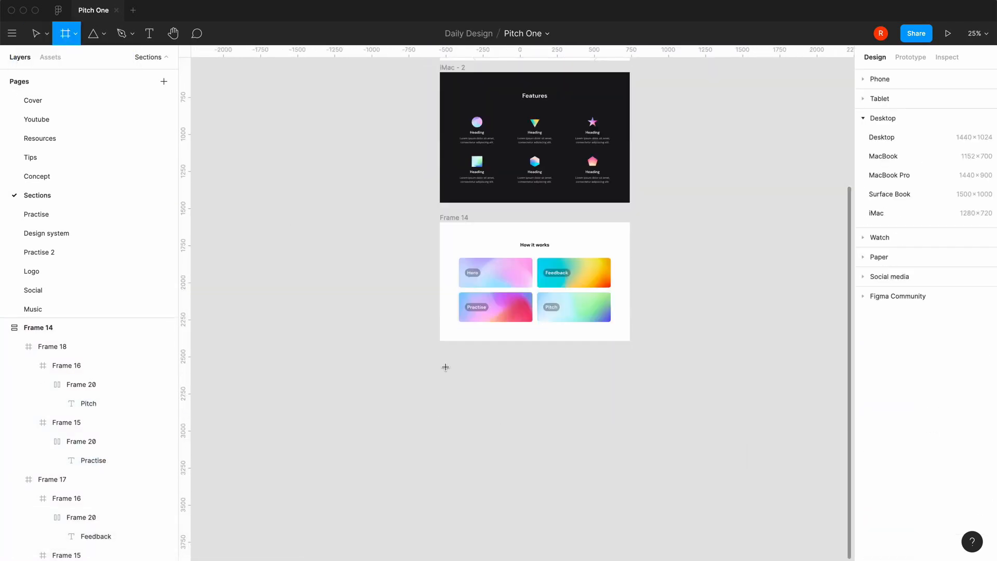
click(446, 367)
click(874, 108)
click(893, 409)
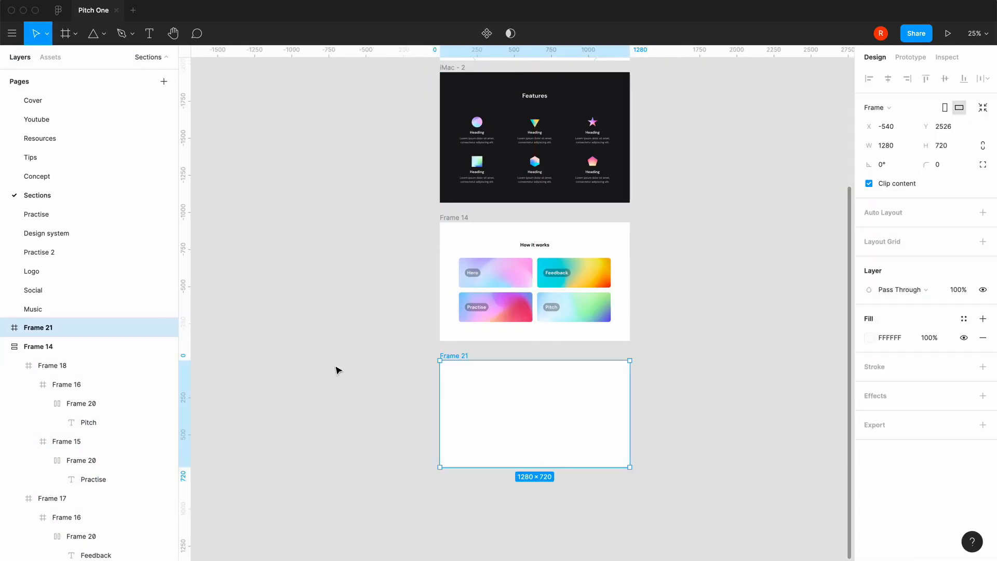
Add auto layout to the new empty frame with 128 padding on all sides
scroll(359, 354, down, 2)
key(shift+a)
click(953, 288)
click(953, 270)
click(982, 231)
text(128)
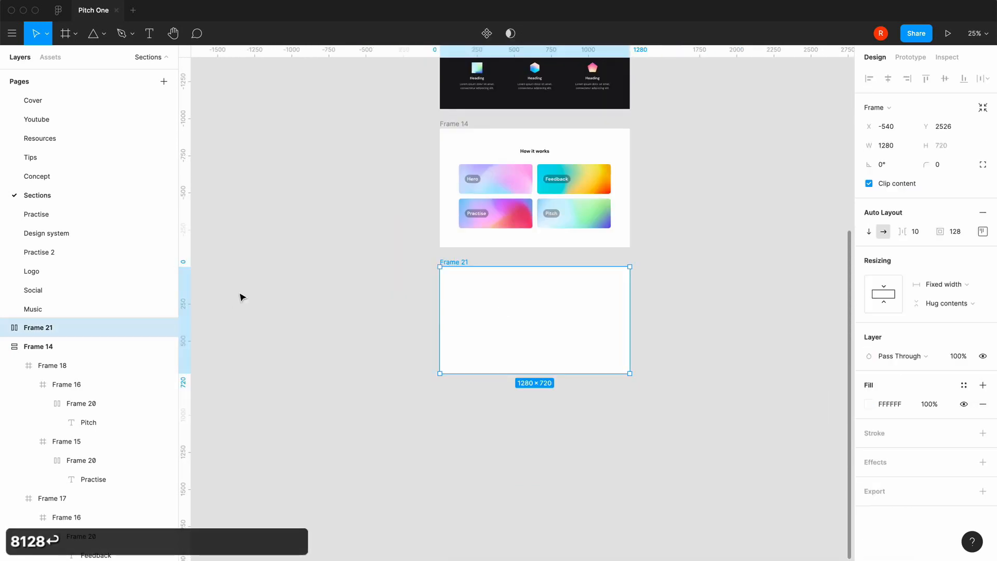
Rename the section frames from the lowest upward as faq, how, feature and testimonial
double_click(38, 327)
text(faq)
click(448, 130)
double_click(38, 346)
text(how)
scroll(447, 208, up, 6)
double_click(35, 452)
text(feature)
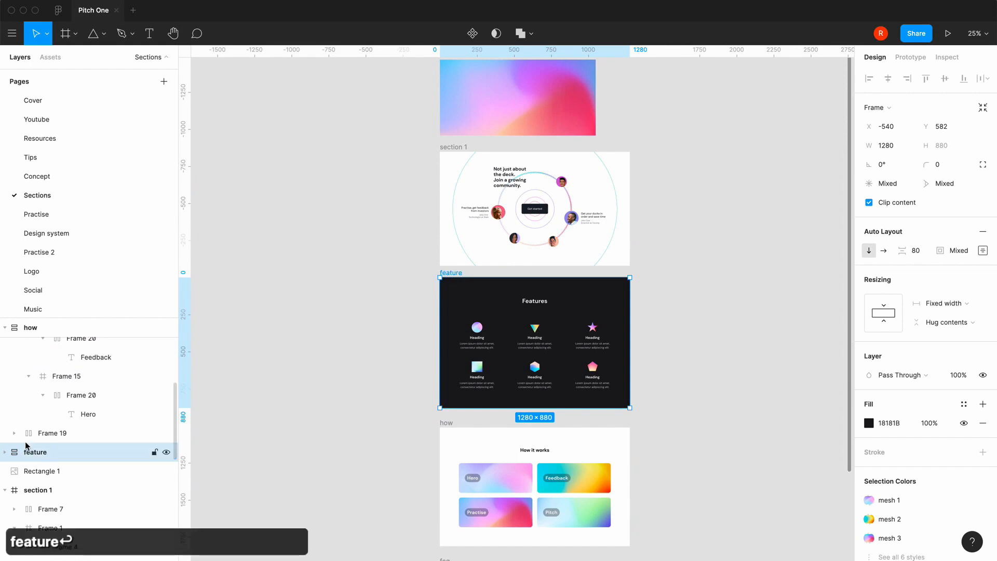
double_click(38, 490)
text(testimonial)
click(323, 381)
Add the text "Common question 1" to the faq frame and wrap it in auto layout with 0 spacing and padding
scroll(323, 381, down, 6)
key(Tab)
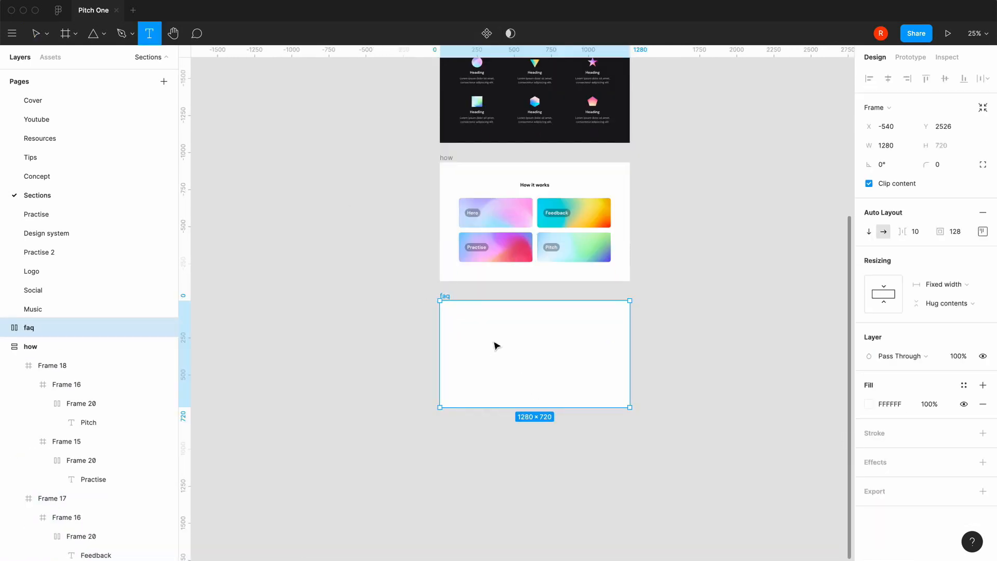
click(496, 345)
text(Common question 1)
key(equal)
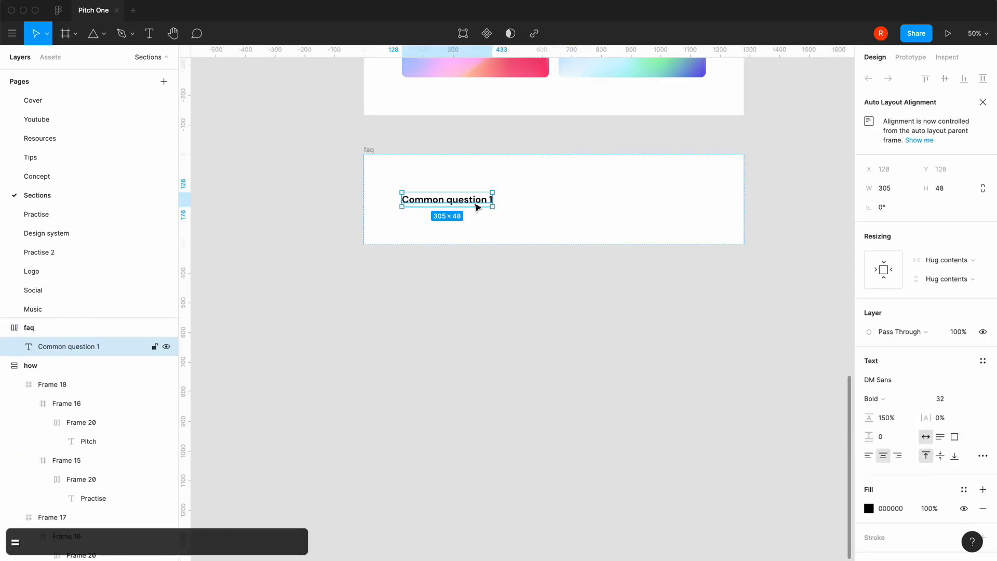
key(shift+a)
click(912, 293)
text(0)
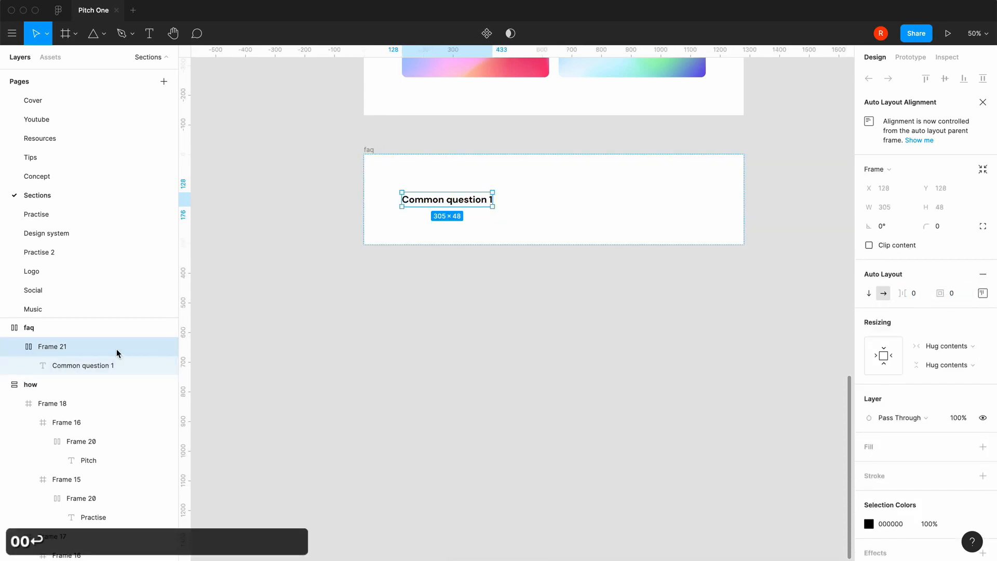
Place an instance of the gray circle component beside the question text
key(alt+2)
drag(89, 160, 499, 196)
click(506, 203)
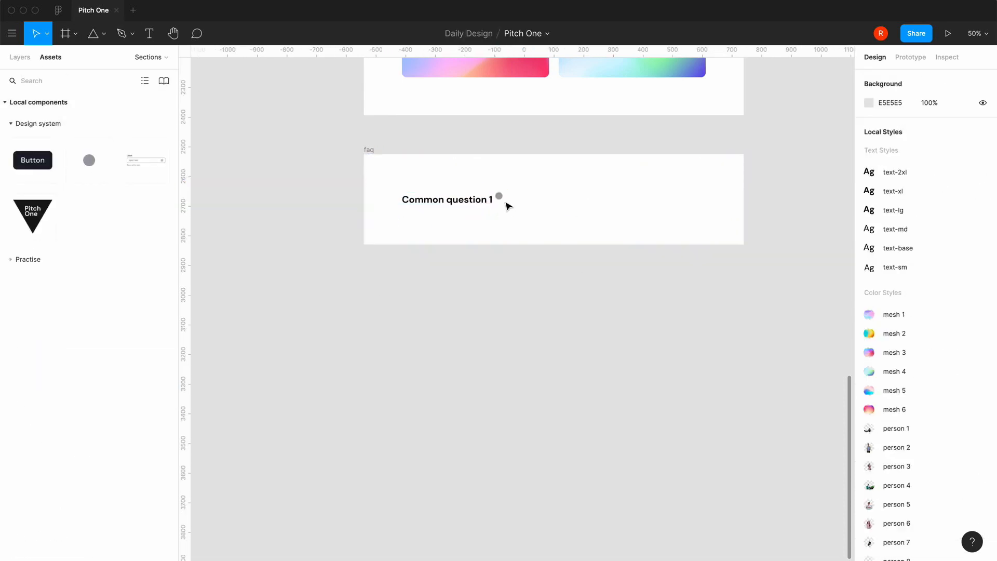
Apply the text-md style to the Common question 1 text
click(467, 201)
click(982, 360)
click(918, 456)
click(456, 206)
key(shift+0)
scroll(457, 210, up, 2)
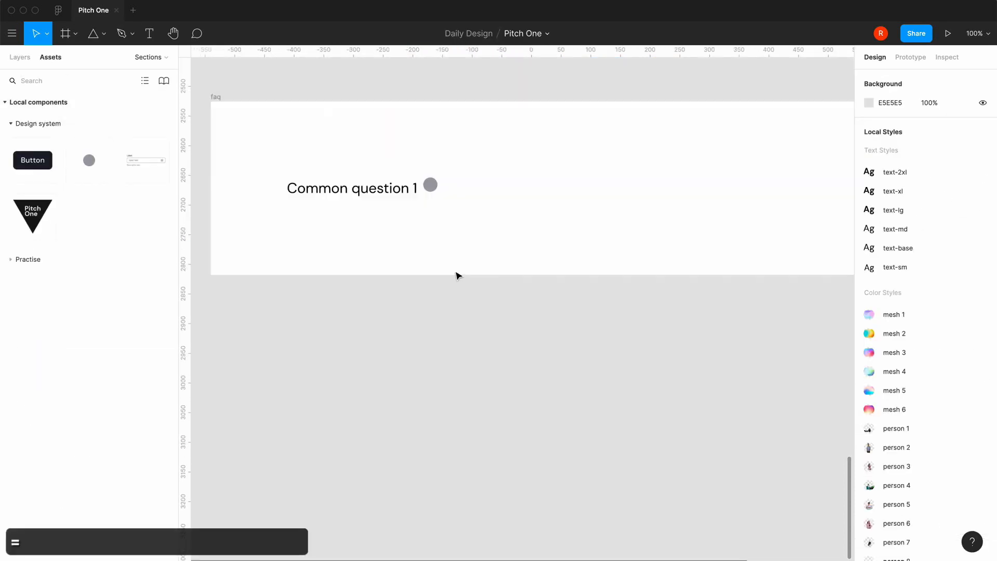
Move the circle into the question's auto layout frame, set spacing to Space between and make the frame fill the container width
click(389, 189)
key(alt+1)
drag(54, 347, 55, 370)
click(52, 346)
click(982, 293)
click(942, 343)
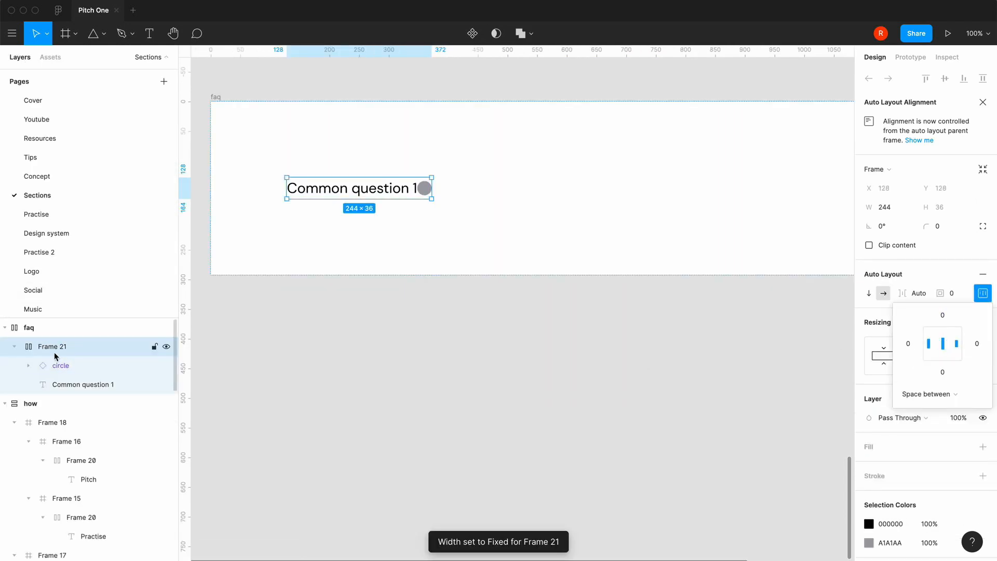
click(883, 355)
Double the faq frame's left and right padding to 256
key(minus)
click(370, 201)
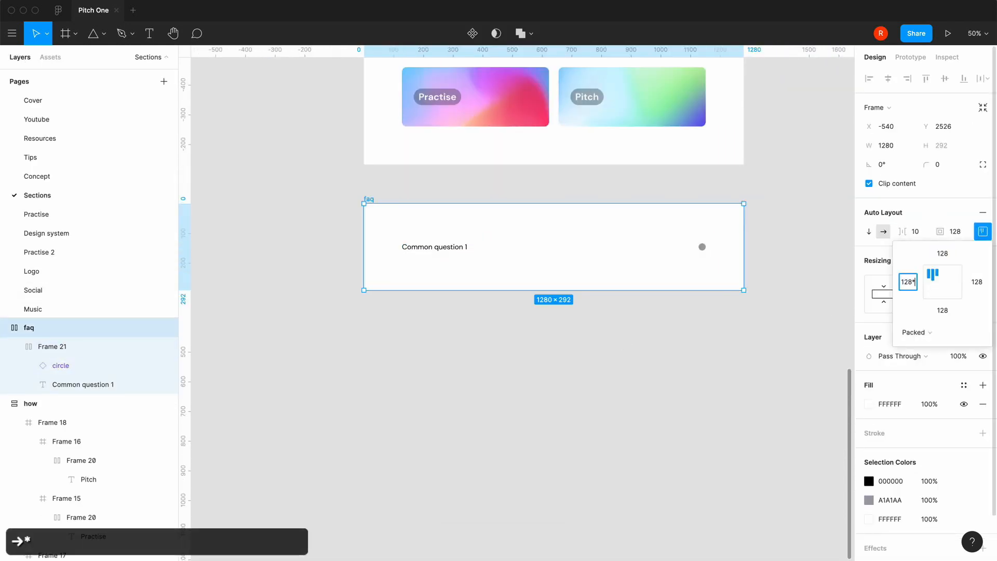
text(*2)
key(Return)
click(503, 270)
click(503, 252)
Group the circle and question text together in a nested auto layout frame
click(61, 365)
shift+click(71, 385)
key(shift+a)
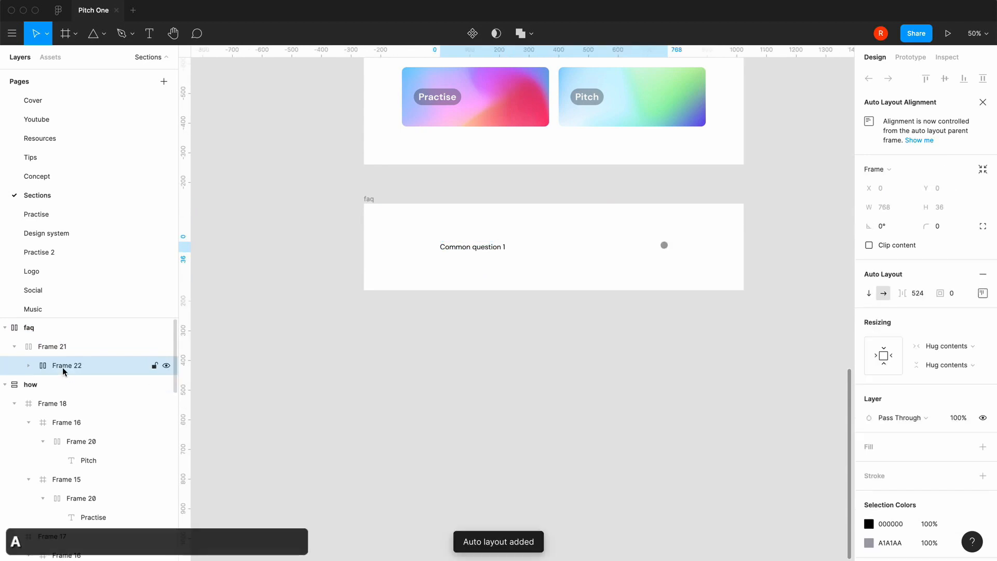
Add a text layer to the faq frame and fill it with generated Lorem ipsum
click(149, 33)
click(471, 268)
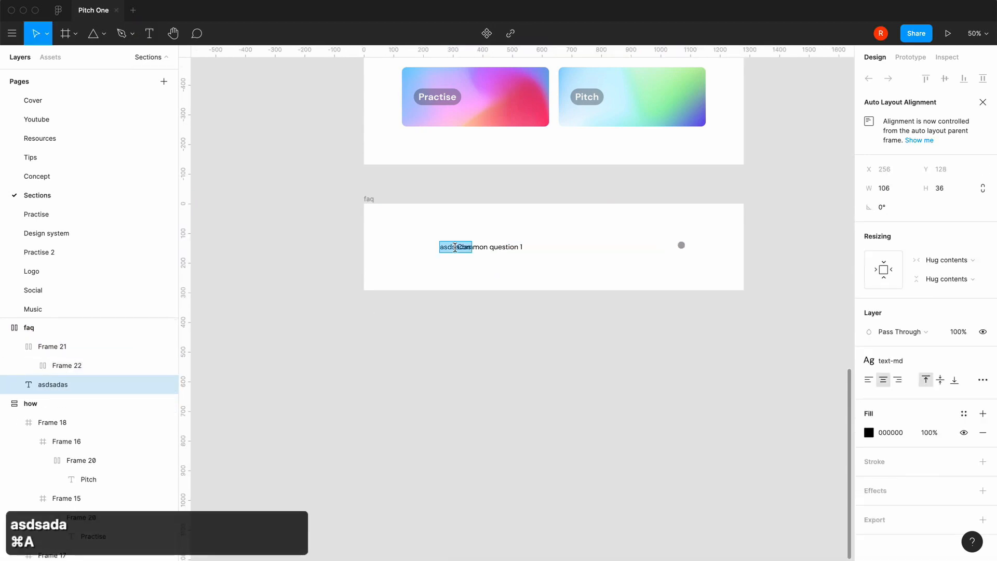
right_click(455, 247)
click(614, 228)
click(398, 305)
click(398, 354)
click(478, 305)
Try the text-base style on the Lorem ipsum text
click(891, 361)
click(891, 448)
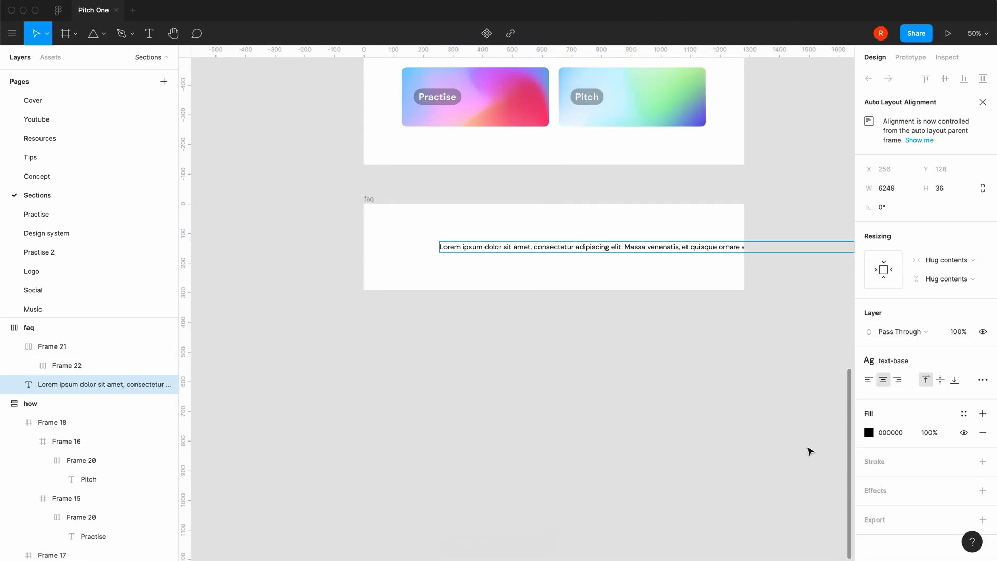
key(super+a)
Set the Lorem ipsum text to fill the container width and Frame 21 to vertical layout with 32 spacing
click(30, 346)
click(44, 366)
click(52, 385)
click(946, 259)
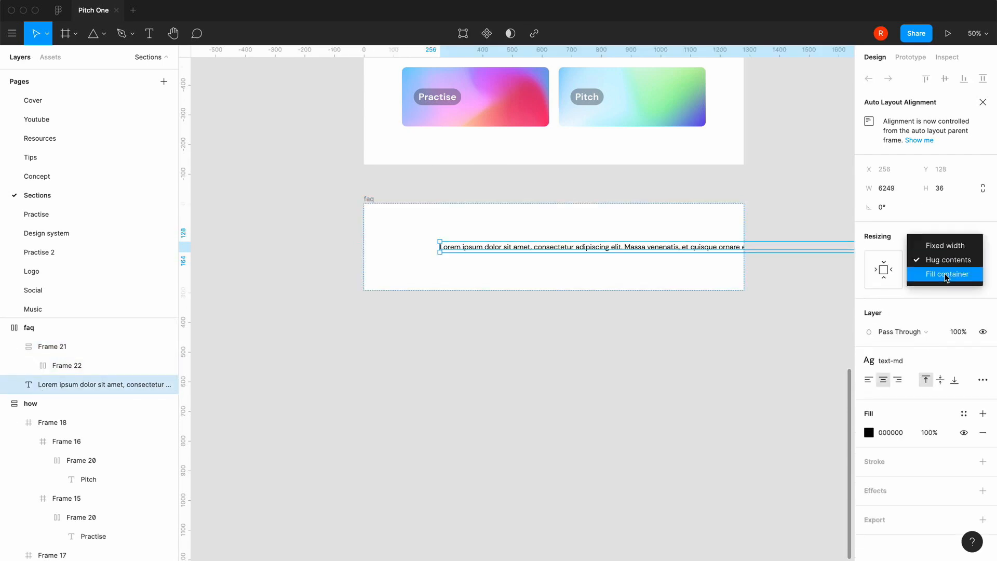
click(946, 274)
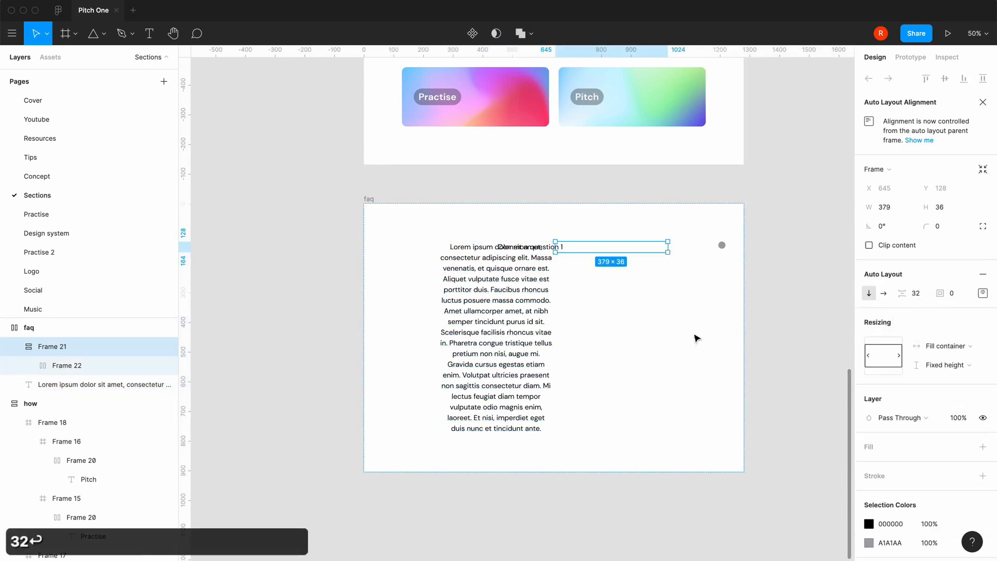
Move the Lorem ipsum text into Frame 21 with the question row and left-align it
drag(36, 366, 77, 368)
click(868, 380)
click(52, 347)
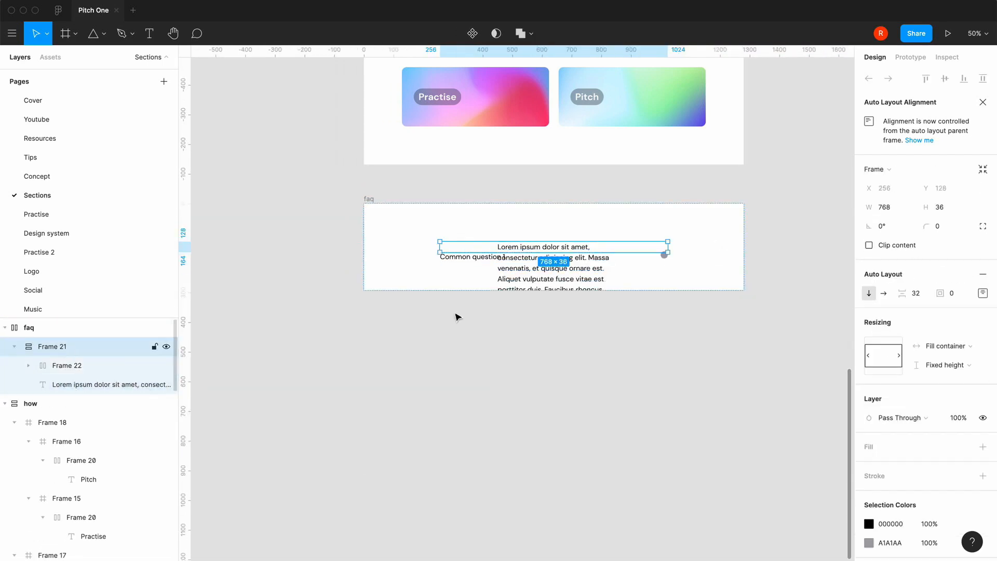
Align the contents of Frame 21 in the faq section to the left
click(66, 367)
click(52, 346)
click(982, 293)
click(917, 394)
click(919, 140)
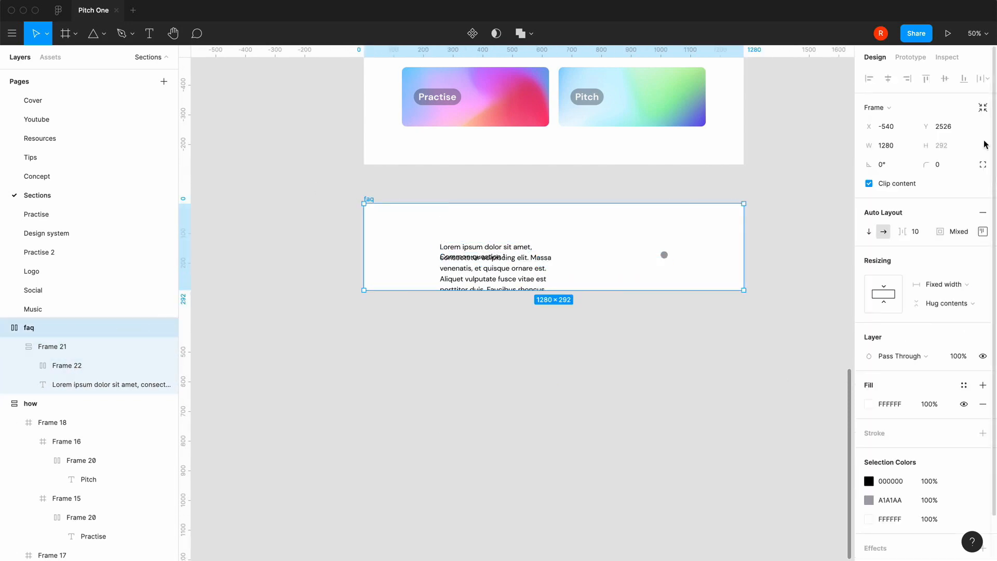
Restore the faq frame's fixed height and set the Lorem ipsum text to fill the container's width
click(982, 108)
key(super+z)
key(super+z)
click(581, 427)
click(104, 384)
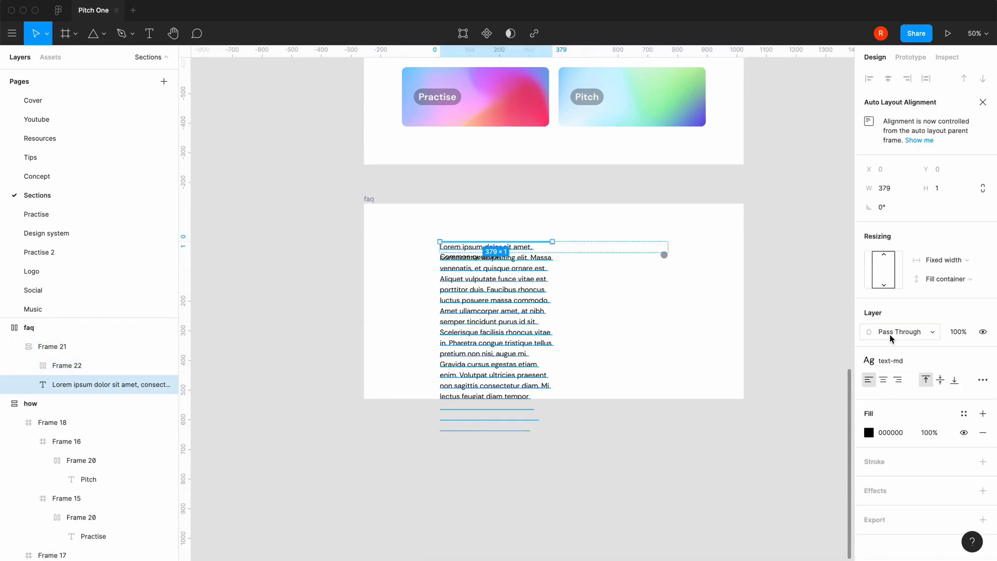
click(938, 259)
click(943, 294)
Make Frame 21 hug its contents and place the question row Frame 22 above the Lorem ipsum text
click(51, 346)
click(915, 394)
click(67, 365)
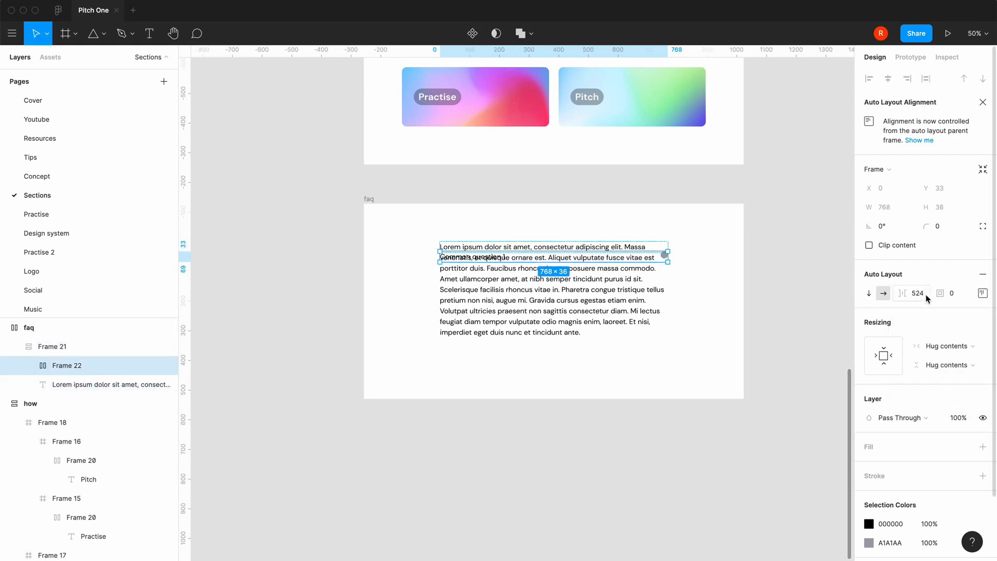
click(78, 384)
click(52, 347)
click(982, 169)
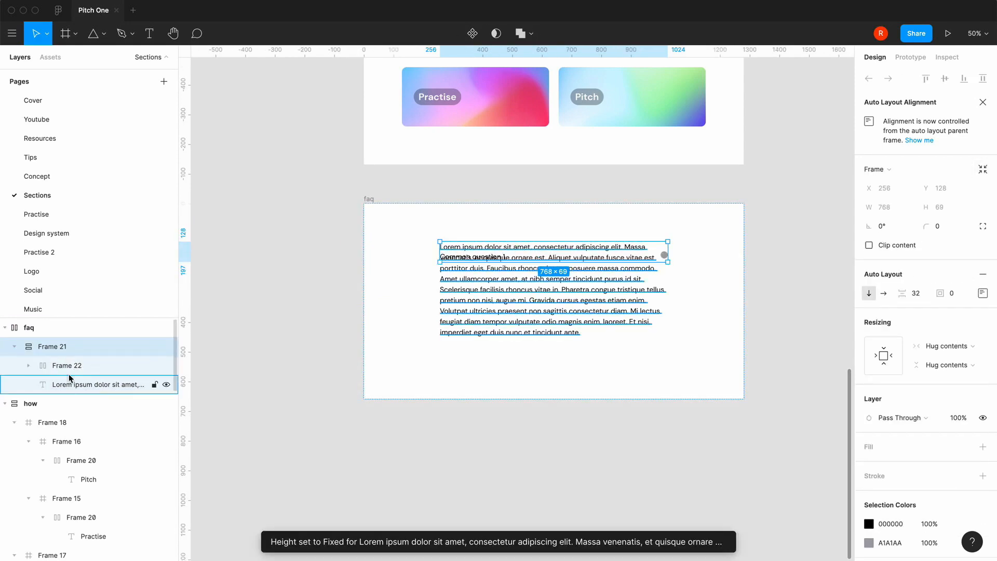
drag(68, 366, 91, 384)
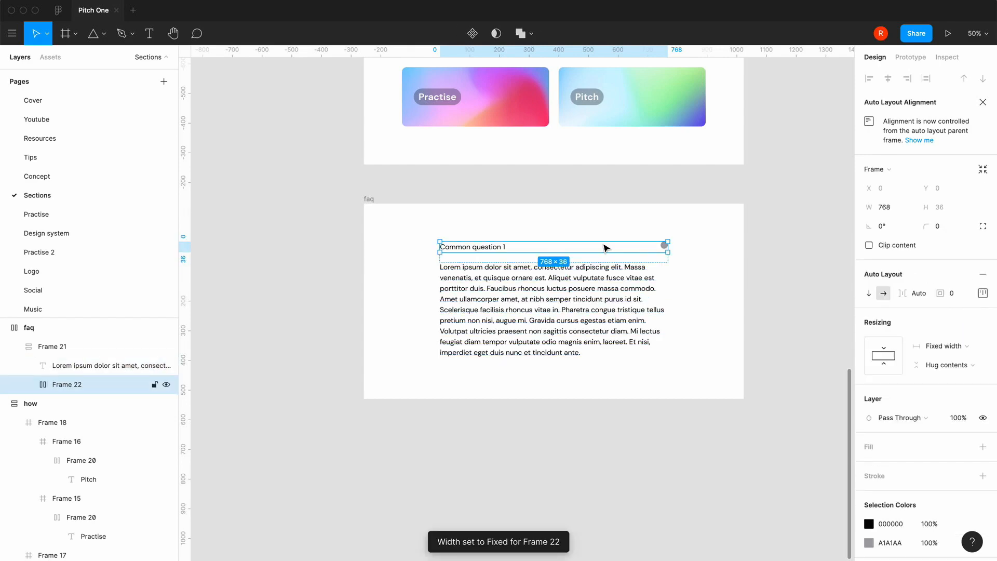
click(494, 311)
key(Escape)
Set the vertical auto layout spacing of Frame 21 to 16
key(=)
click(431, 195)
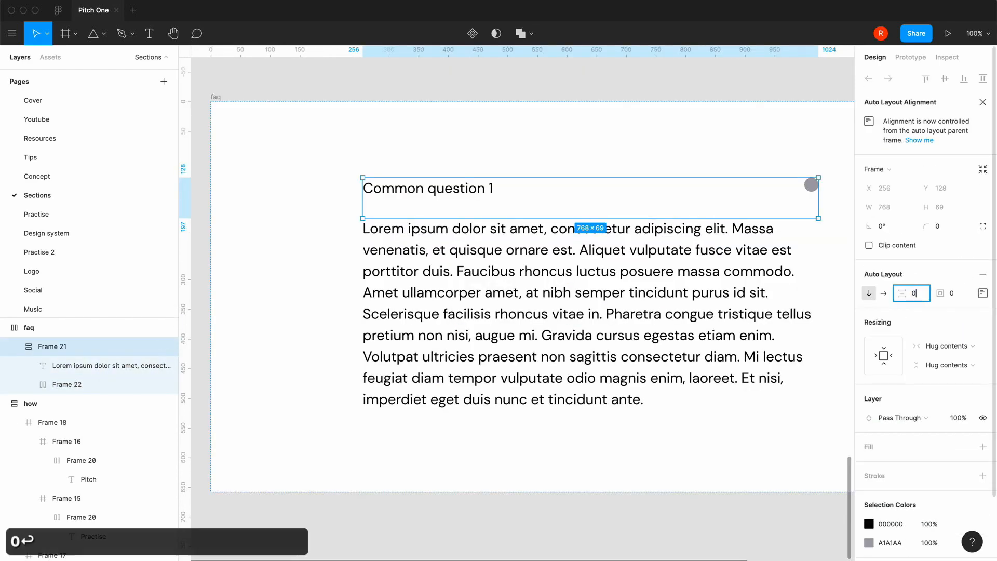
key(Return)
click(912, 295)
text(16)
key(Return)
click(302, 338)
key(-)
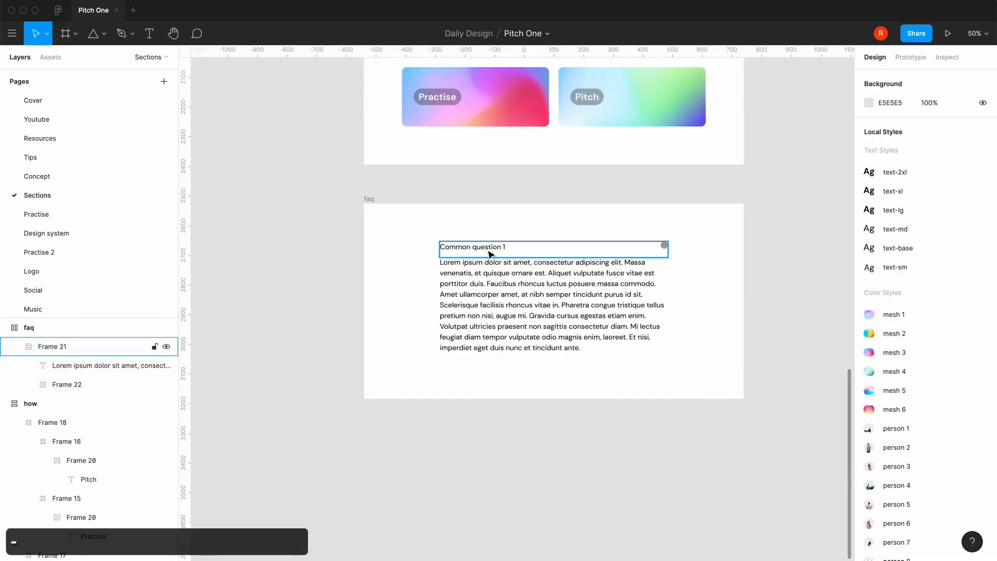
Apply the text-base style and the 71717A fill color to the Lorem ipsum text
double_click(491, 264)
click(893, 361)
click(882, 478)
click(869, 432)
click(827, 508)
click(844, 258)
key(=)
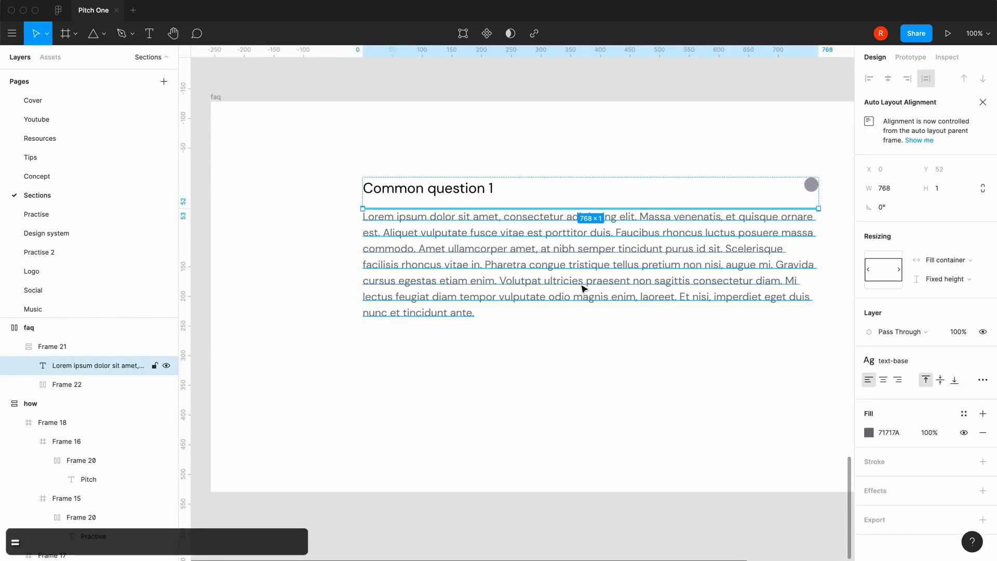
click(515, 318)
Rename Frame 21 as question and paste a copy of it into the faq frame
double_click(49, 346)
click(15, 347)
click(147, 366)
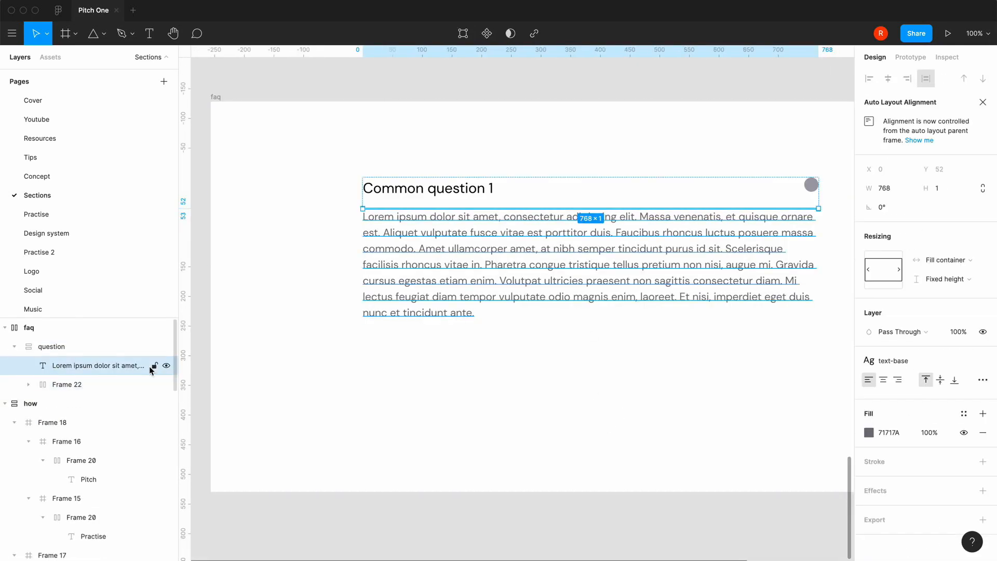
click(15, 346)
click(29, 346)
key(super+c)
key(super+v)
Set the faq frame to vertical auto layout and try hugging its contents in height
click(30, 328)
click(869, 232)
click(955, 304)
click(945, 322)
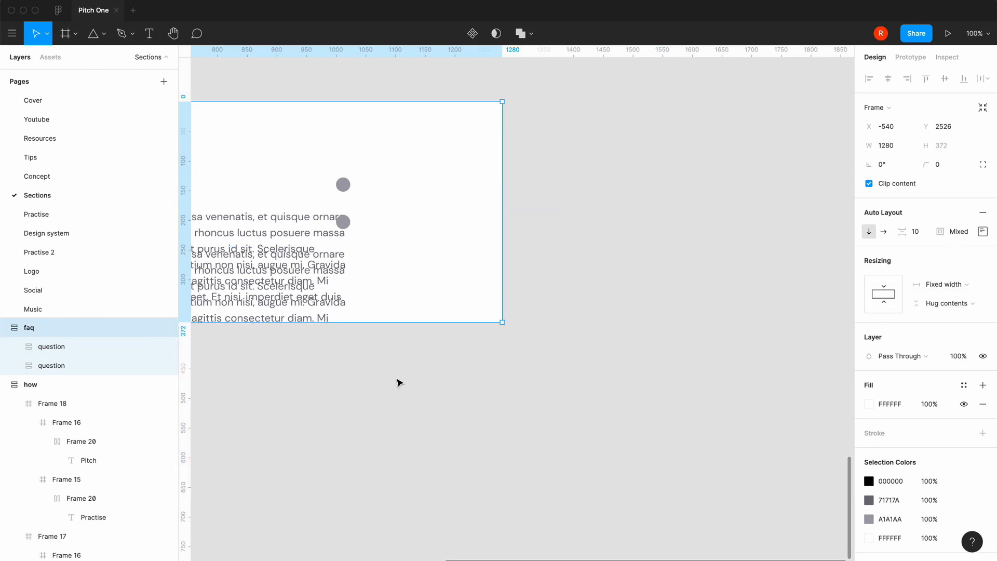
scroll(398, 383, left, 5)
key(super+z)
key(super+z)
Set the height of both question frames to fill the container
click(945, 366)
click(946, 385)
click(45, 363)
click(945, 366)
Set the faq frame's auto layout spacing to 32 and its height to hug contents
click(46, 328)
click(920, 233)
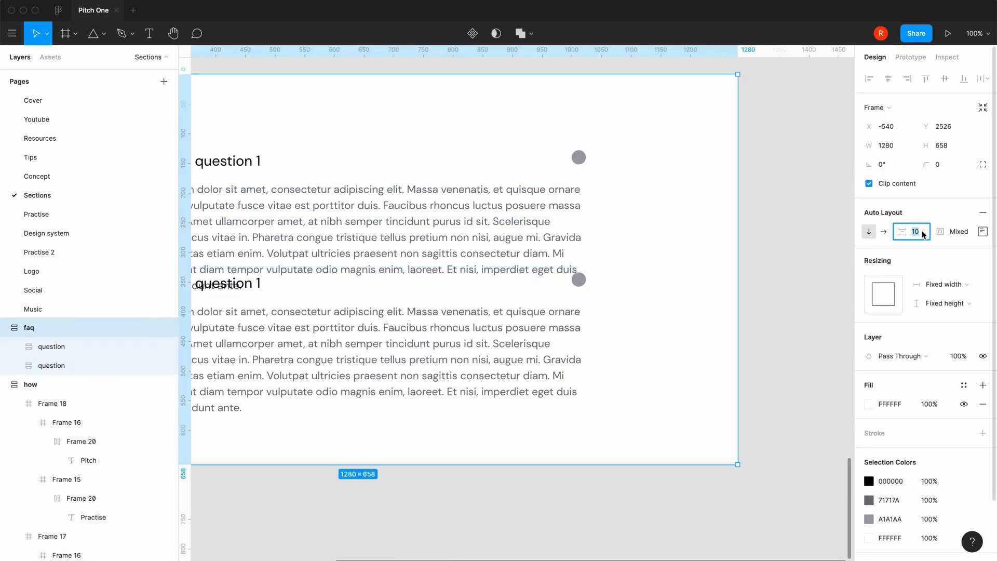
text(32)
key(Return)
click(952, 305)
click(946, 320)
key(space)
drag(200, 339, 366, 319)
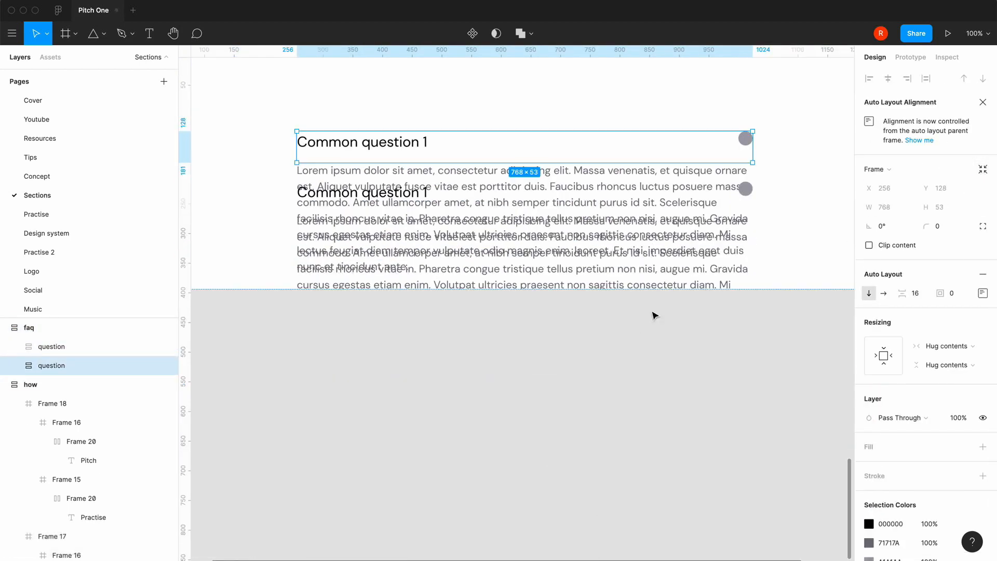
Extend the faq frame's lower edge to a height of about 952
click(40, 347)
key(minus)
click(335, 175)
drag(367, 297, 367, 419)
Try distributing the questions in the faq frame with Space between
click(60, 345)
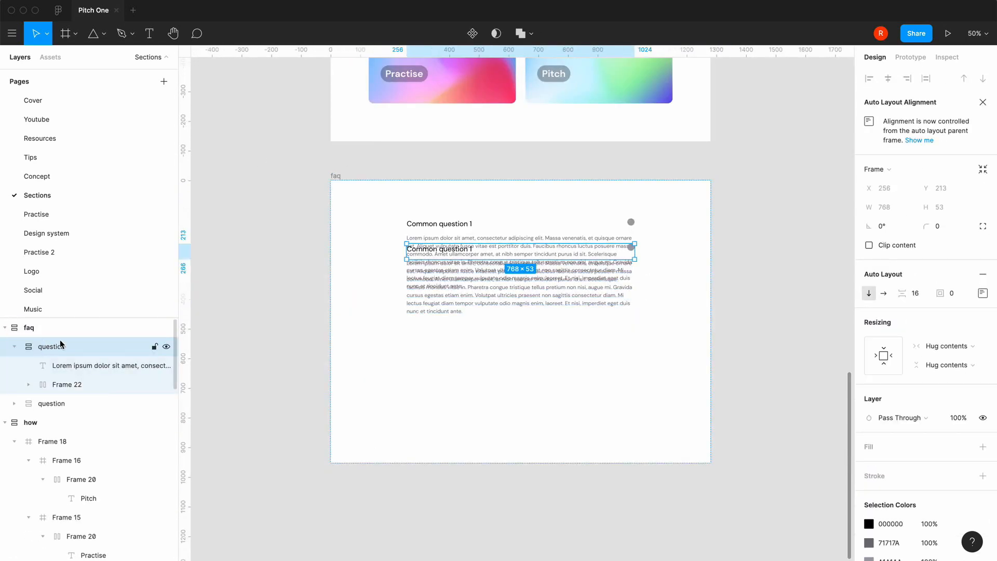
click(49, 366)
click(49, 384)
click(41, 347)
click(18, 329)
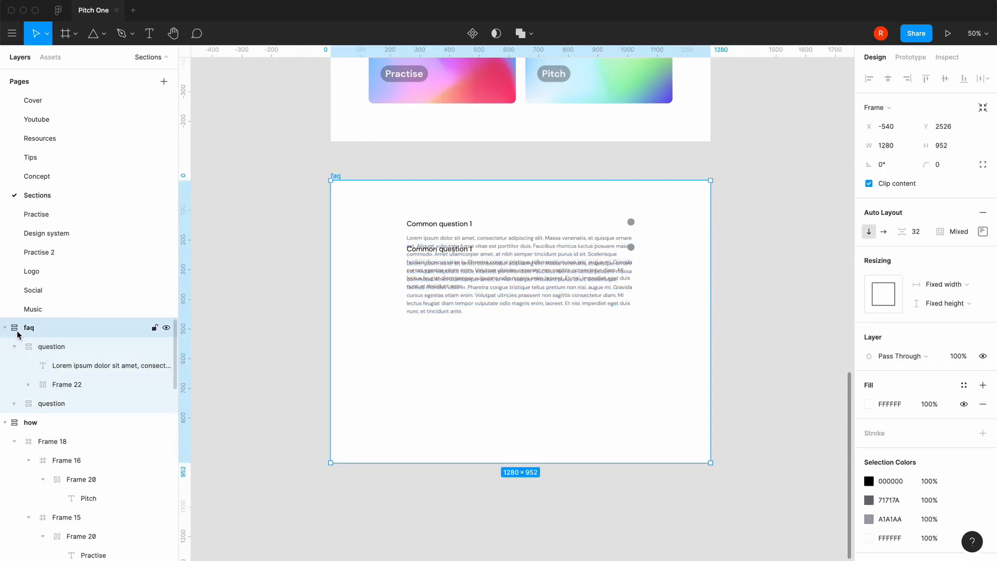
click(916, 332)
click(937, 349)
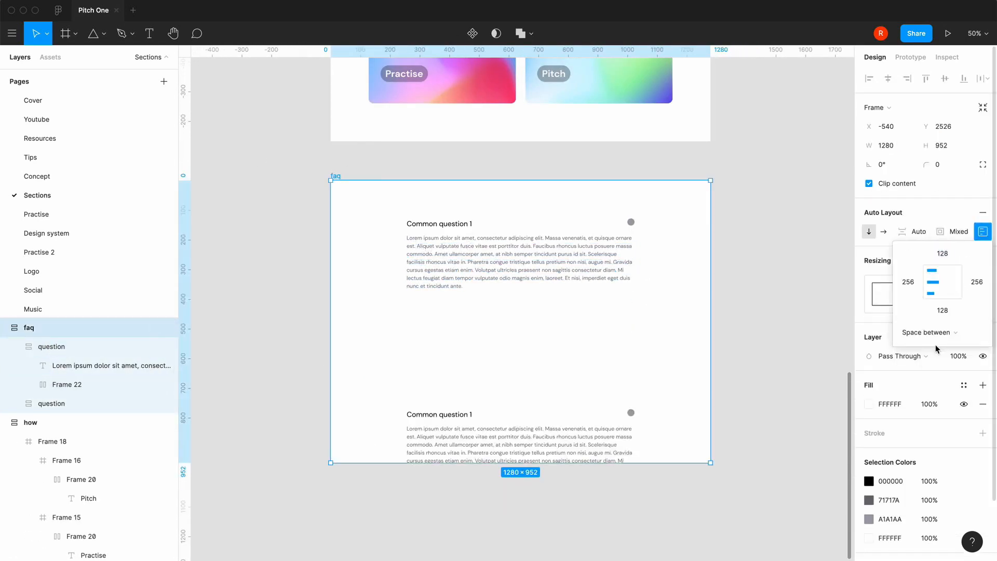
Set the height of both Lorem ipsum answer texts to hug contents
click(140, 365)
click(940, 278)
click(20, 404)
click(78, 423)
click(960, 281)
click(946, 297)
click(743, 283)
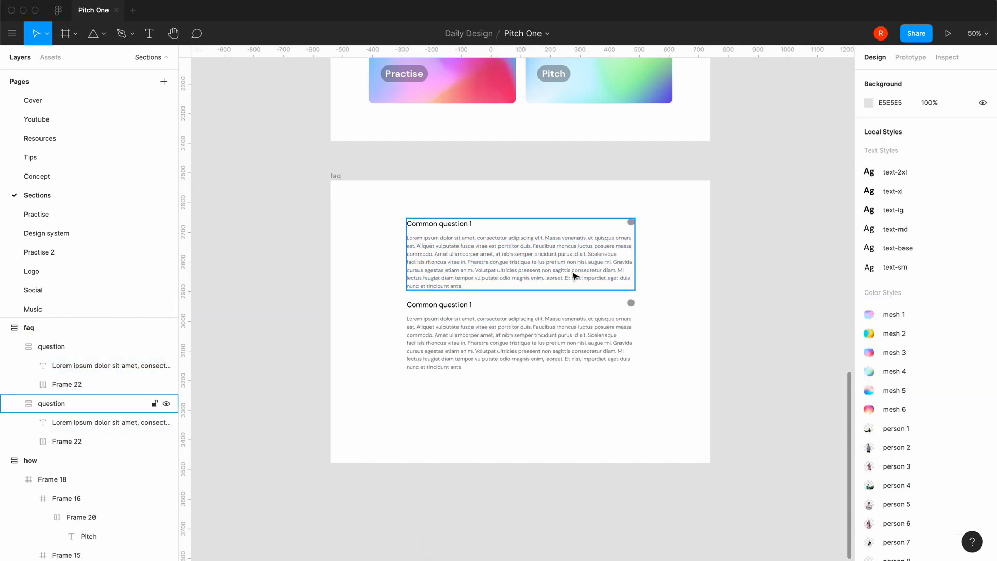
click(31, 347)
key(super+c)
key(super+v)
key(super+z)
Try hiding the Lorem ipsum answer of the first question
click(488, 281)
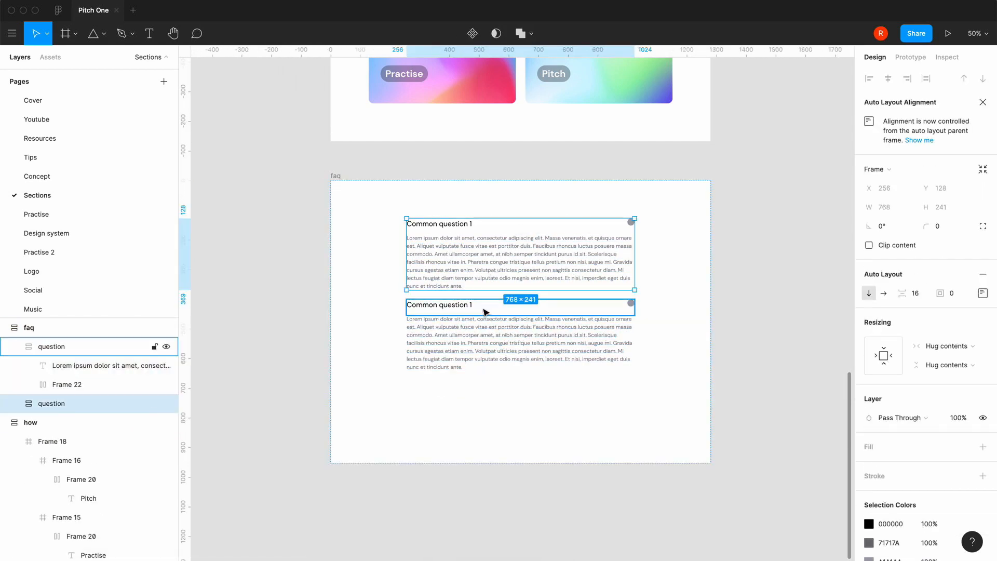
double_click(520, 268)
click(167, 422)
click(166, 423)
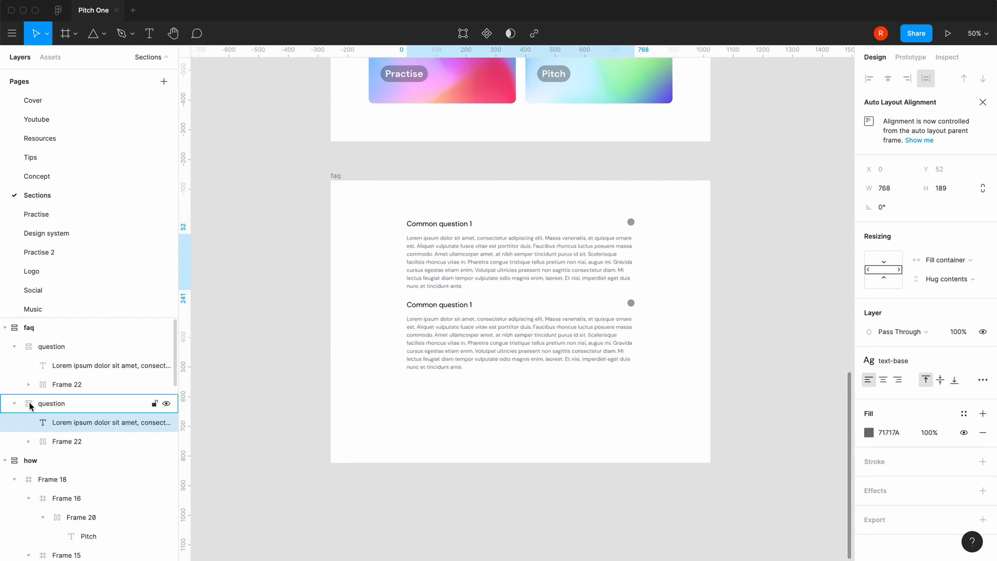
click(19, 403)
click(19, 346)
Paste a third question into the faq frame and set its height to fill the container
click(42, 346)
key(super+c)
key(super+v)
double_click(527, 380)
click(945, 279)
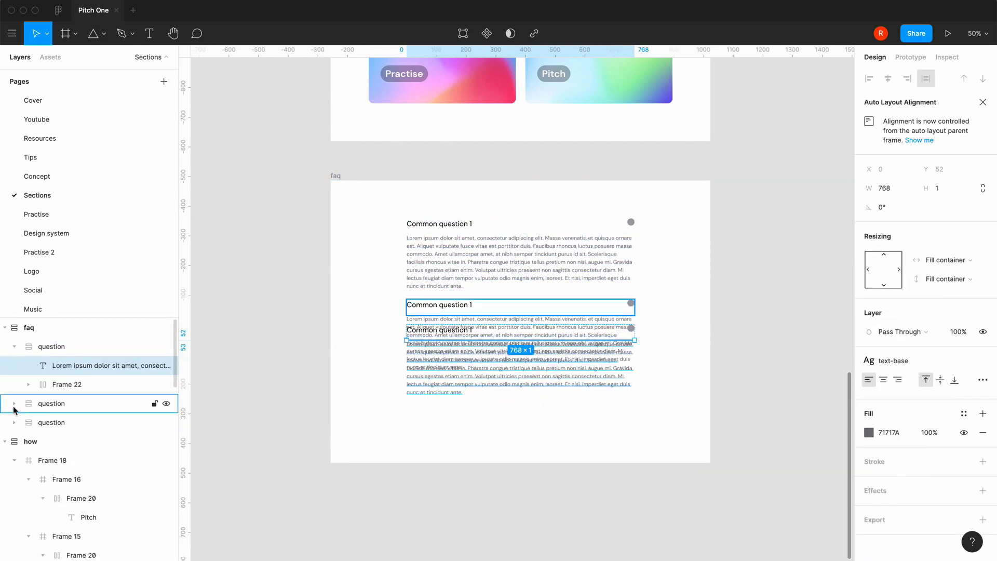
key(Escape)
click(956, 379)
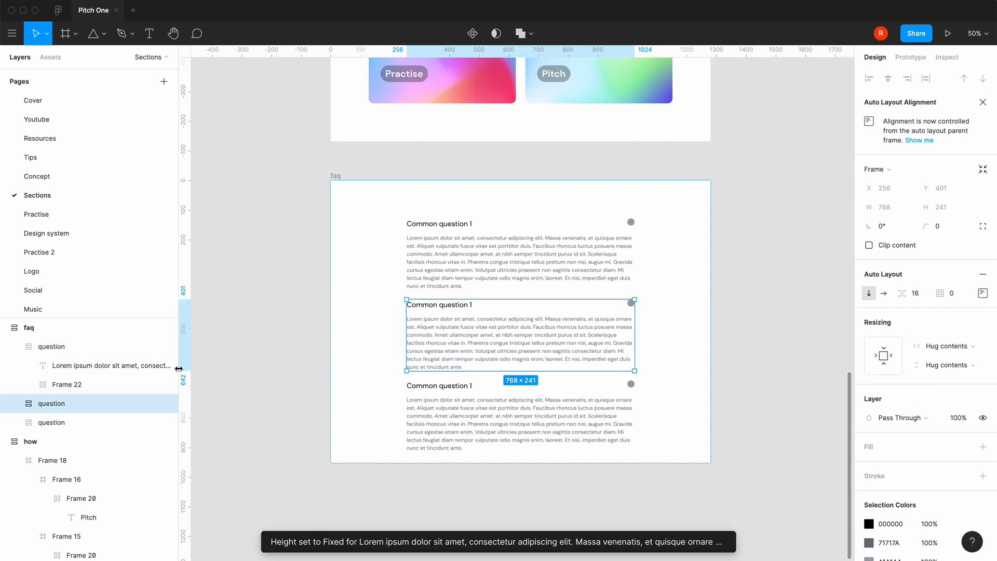
Extend the faq frame's lower edge to a height of about 1175
click(82, 346)
click(945, 365)
click(335, 176)
drag(520, 463, 521, 506)
Set the third question's height resizing to Fill container
click(82, 346)
click(946, 365)
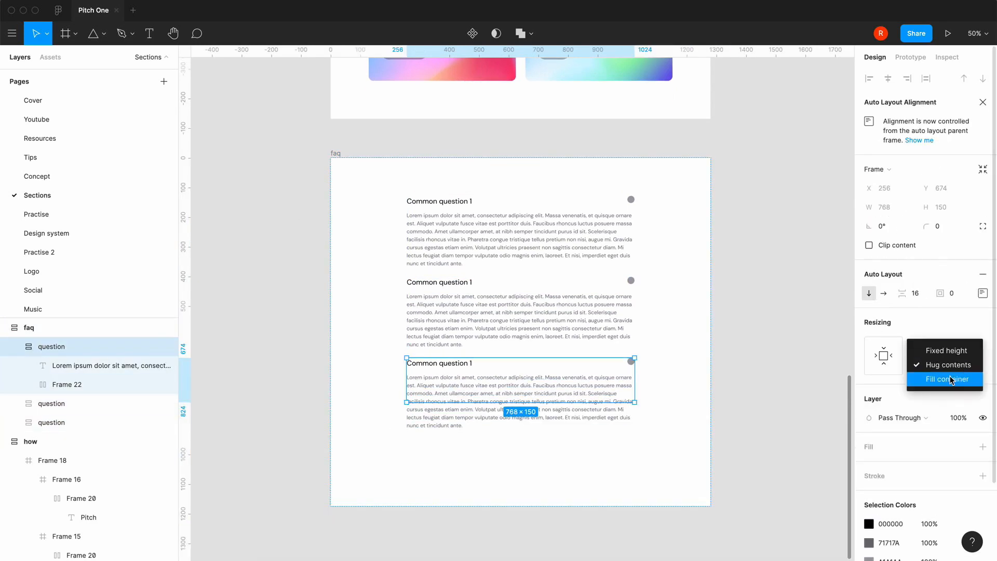
click(951, 380)
double_click(526, 316)
double_click(503, 416)
double_click(616, 402)
click(708, 392)
Paste a fourth question into the faq frame and hide its Lorem ipsum answer
click(613, 364)
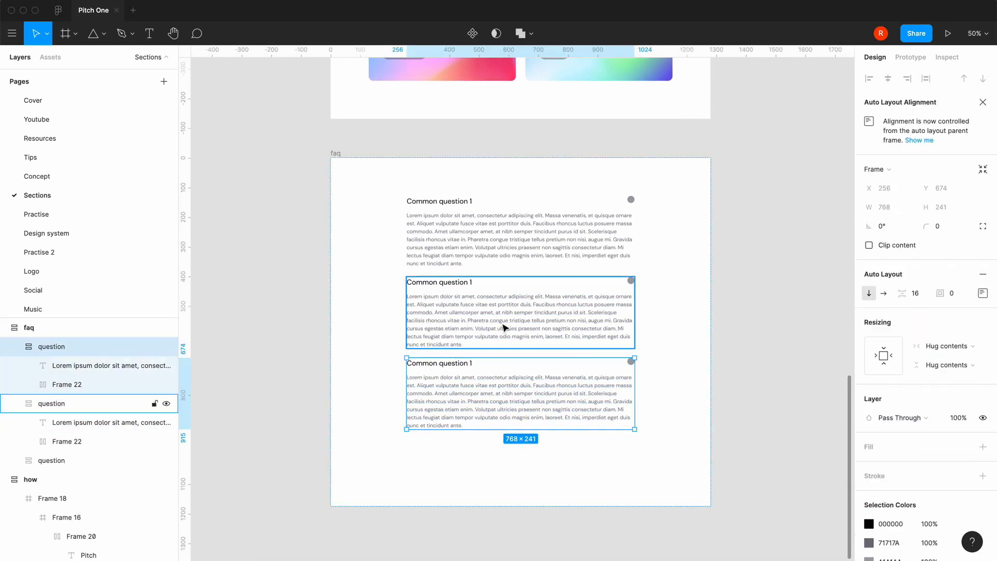
key(super+c)
key(super+v)
scroll(368, 317, down, 2)
click(14, 346)
click(166, 366)
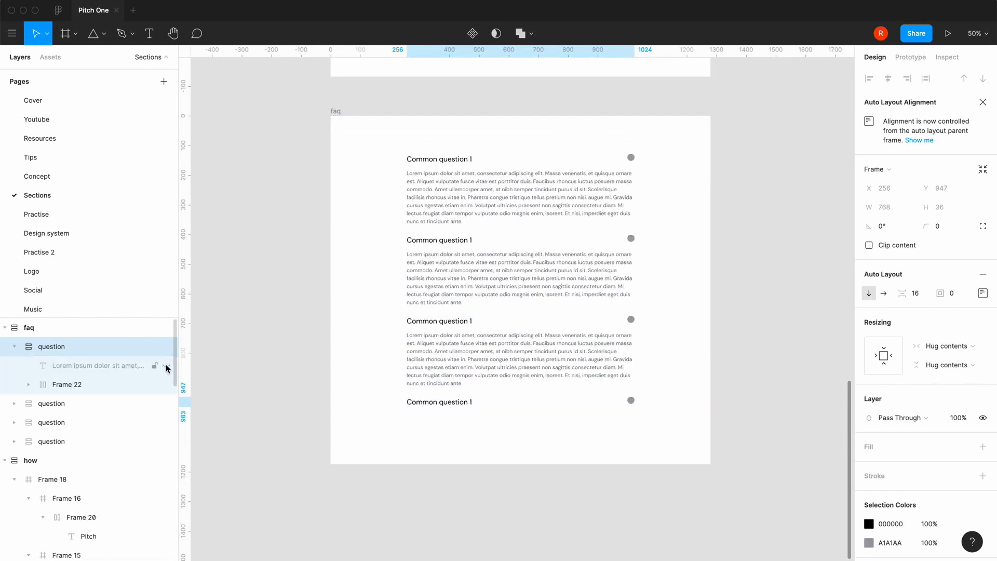
Hide the Lorem ipsum answers of the second and third questions
double_click(425, 351)
click(166, 422)
click(167, 478)
Paste four more copies of the collapsed question into the faq frame
click(459, 281)
key(super+c)
key(super+v)
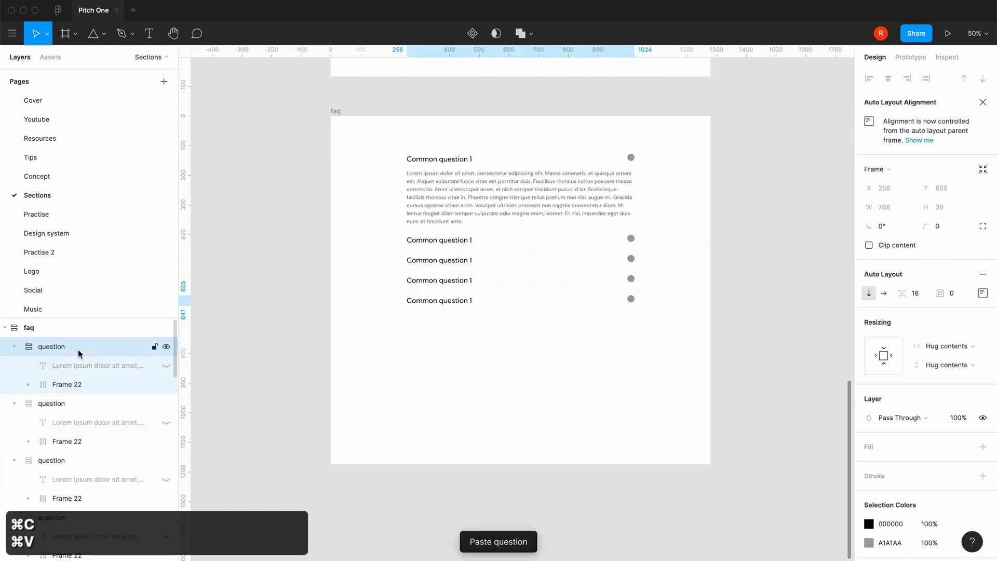
key(super+v)
key(super+v)
key(super+v)
Renumber the second, third and fourth question titles as Common question 2, 3 and 4
double_click(474, 244)
key(Right)
key(BackSpace)
text(2)
key(BackSpace)
text(3)
click(471, 281)
key(Right)
key(Right)
key(Right)
key(BackSpace)
text(4)
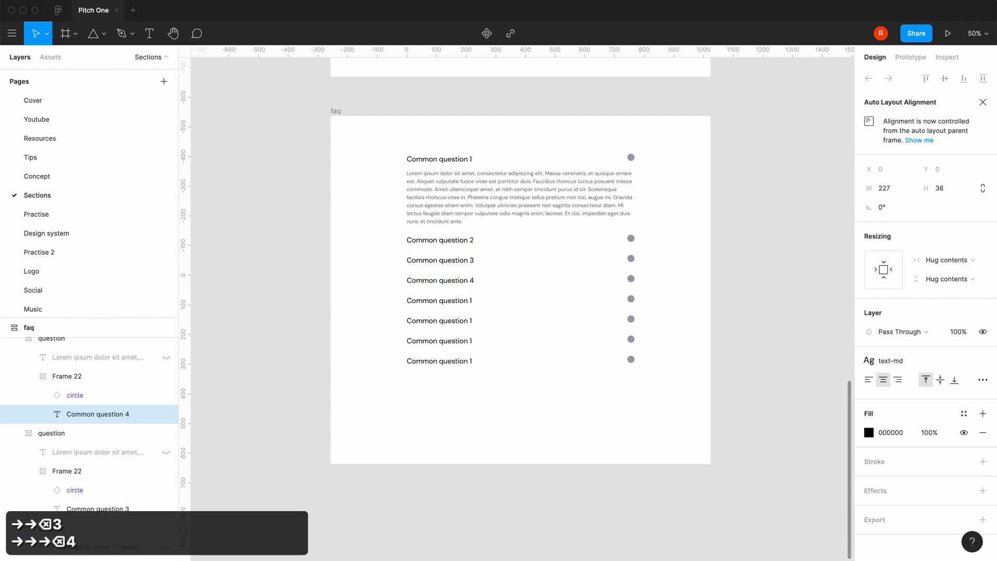
Renumber the last four question titles as Common question 5, 5, 6 and 7
click(470, 301)
key(Right)
key(Right)
key(BackSpace)
text(5)
key(Right)
key(Right)
key(Right)
key(BackSpace)
text(7)
key(Escape)
key(Escape)
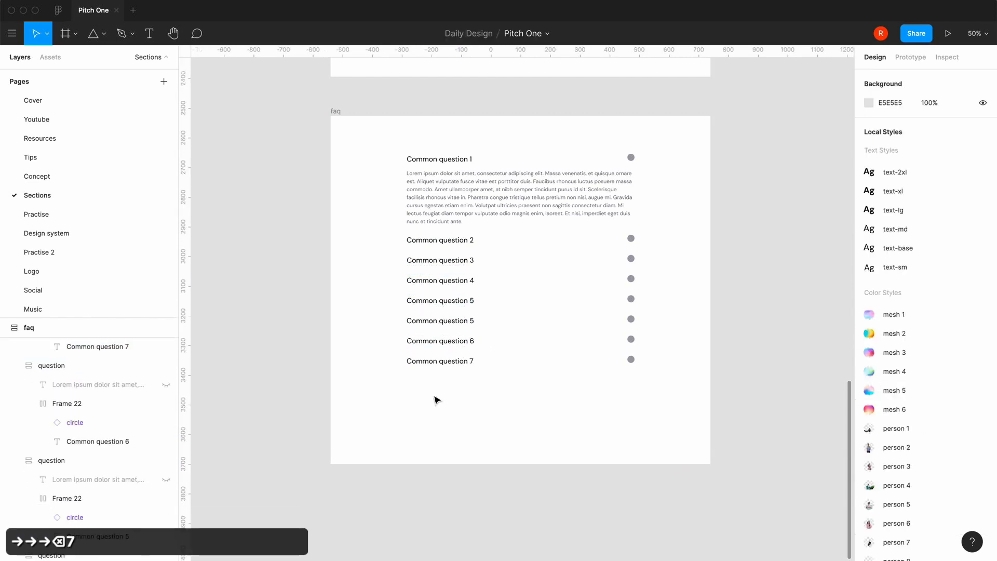
Examine the faq section's question list and its spacing against the section above
scroll(464, 403, up, 2)
scroll(296, 244, up, 3)
scroll(459, 118, down, 6)
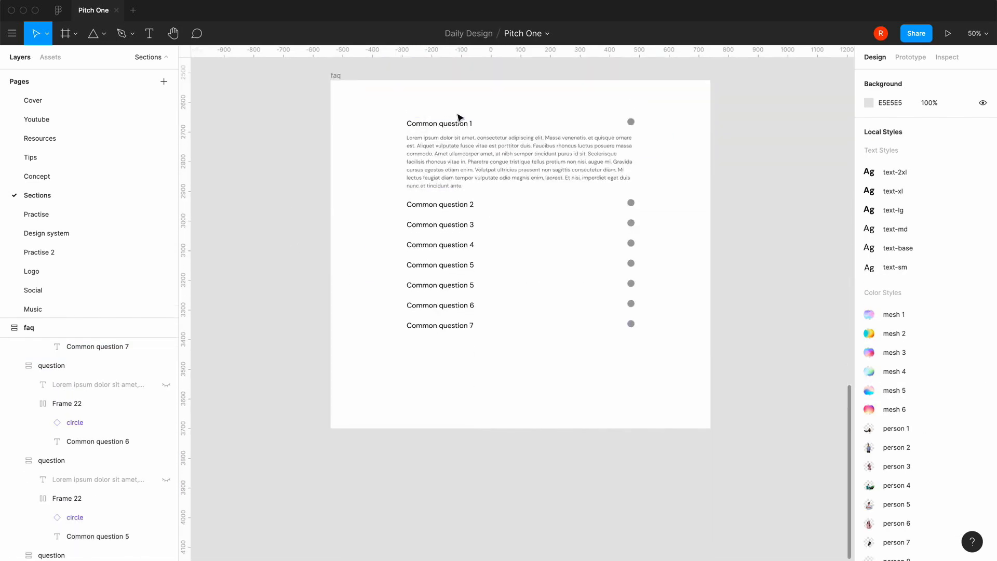
click(336, 76)
key(Escape)
scroll(542, 174, up, 3)
super+click(463, 216)
click(263, 236)
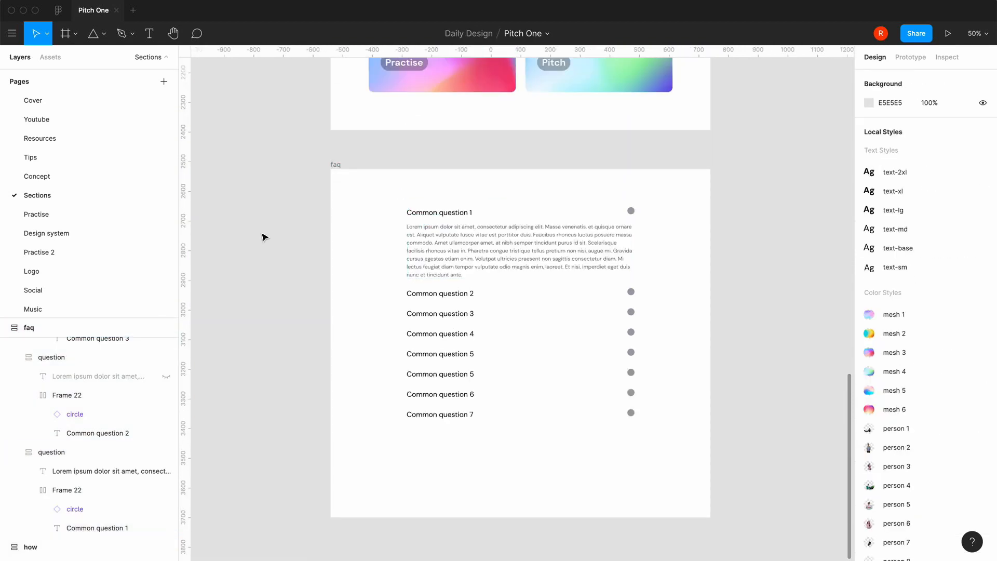
Vertically centre the title and circle in the header row of Common question 1 through its auto layout alignment
click(520, 234)
key(=)
double_click(746, 123)
double_click(746, 123)
click(39, 488)
click(980, 294)
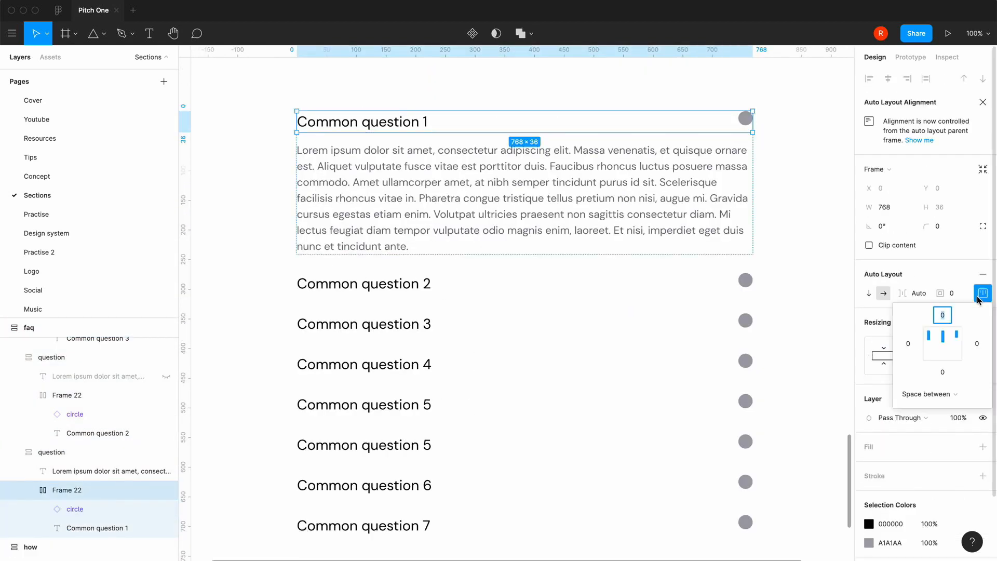
click(940, 338)
click(421, 285)
click(980, 294)
click(421, 324)
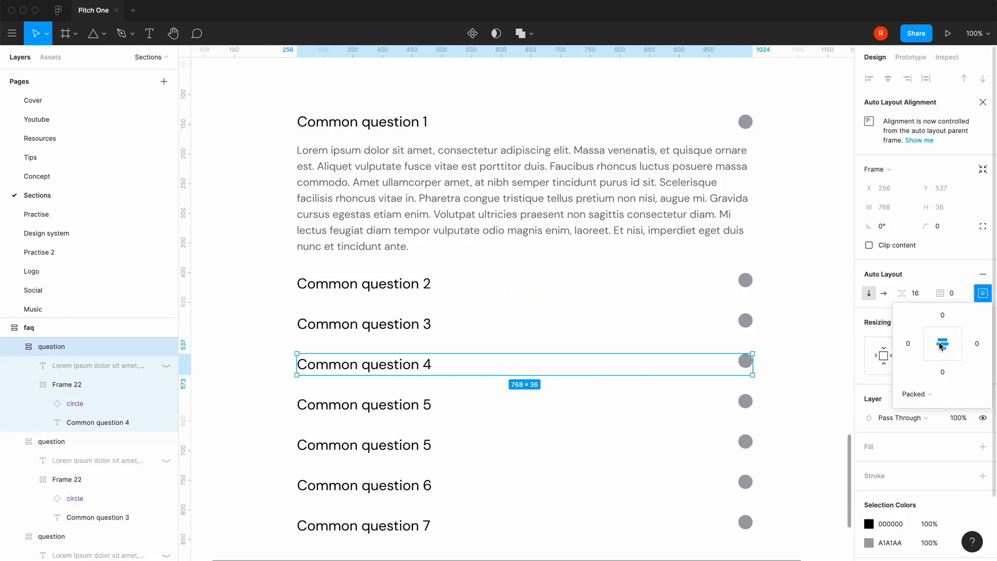
key(super+z)
key(super+z)
key(super+z)
key(super+z)
Vertically centre the contents of the header rows in Common question 2 and Common question 3
double_click(685, 284)
click(981, 293)
click(943, 343)
click(583, 329)
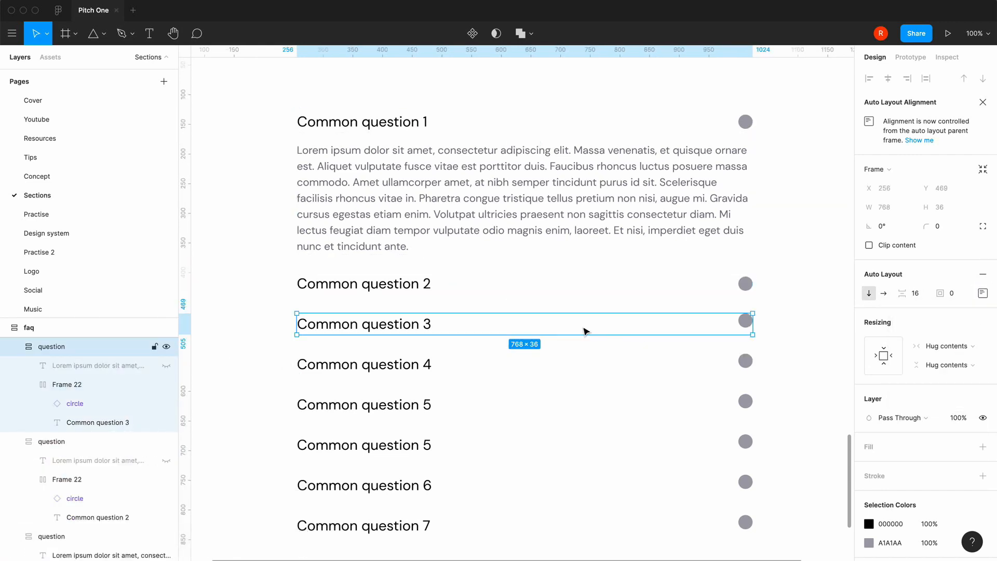
double_click(584, 328)
click(982, 293)
click(942, 343)
Vertically centre the title and circle in the header rows of the remaining questions, Common question 4 through 7
double_click(677, 364)
click(982, 293)
click(943, 343)
scroll(479, 382, down, 3)
double_click(479, 383)
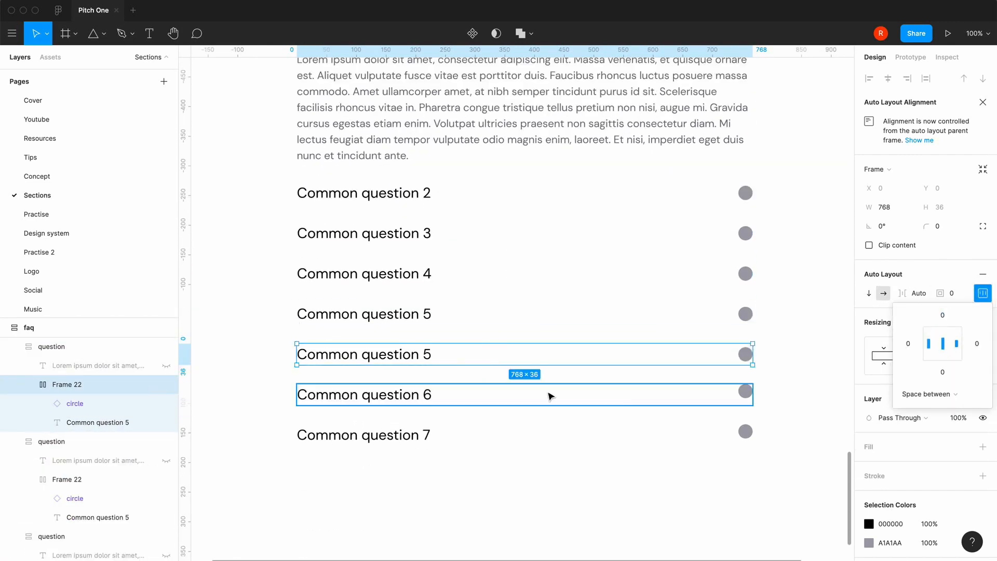
double_click(551, 396)
click(942, 343)
double_click(543, 445)
Examine the aligned question rows together with the How it works section above them
key(minus)
key(minus)
click(737, 352)
scroll(734, 352, up, 6)
scroll(735, 352, down, 5)
key(equal)
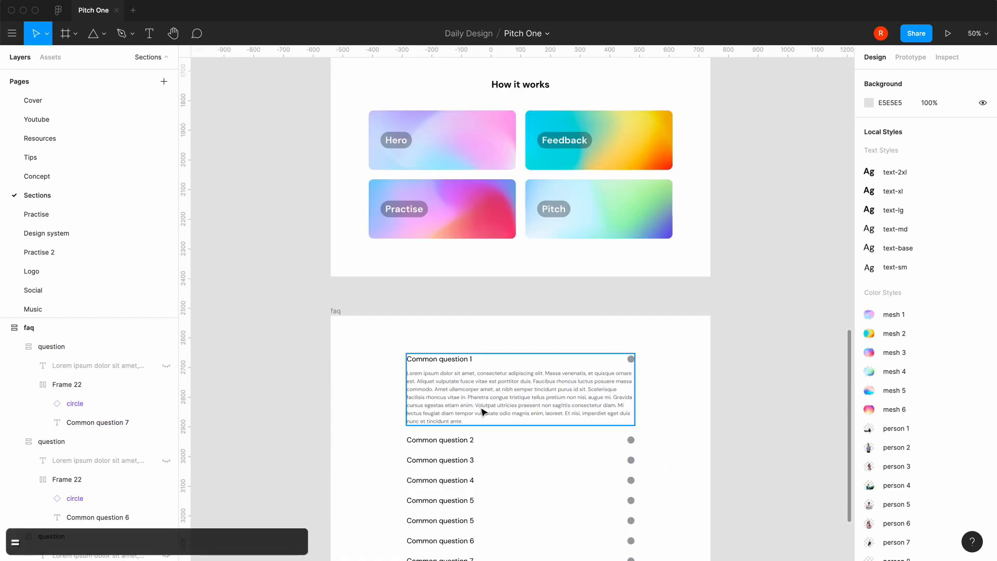
click(482, 412)
click(296, 347)
scroll(297, 348, down, 4)
Switch to the Tailwind CSS UI file and copy the plus icon from the Heroicons Outline set
click(337, 119)
double_click(363, 124)
click(467, 106)
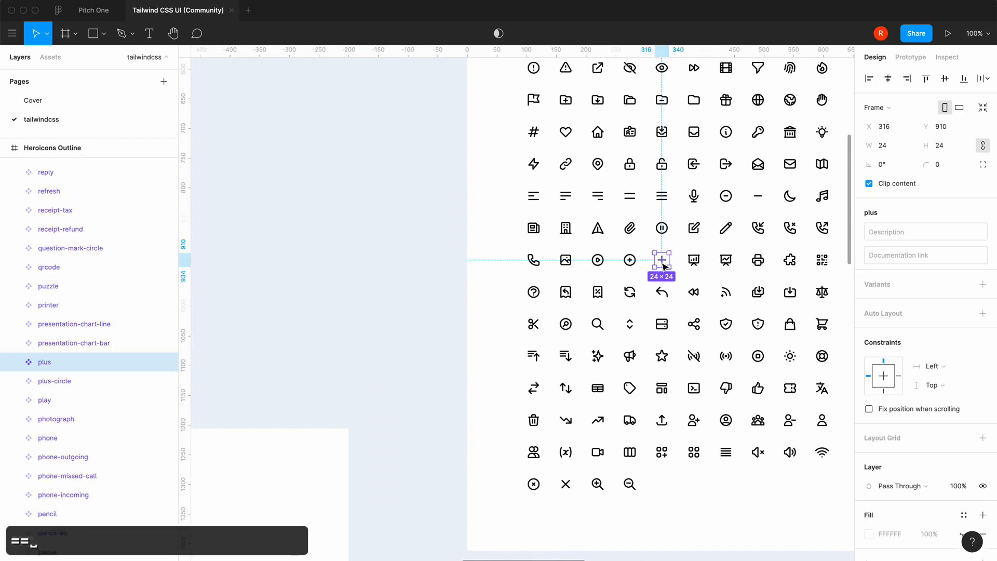
key(super+c)
Back in the Pitch One file, replace Common question 1's circle with the plus icon and double its size to 48 × 48
click(68, 509)
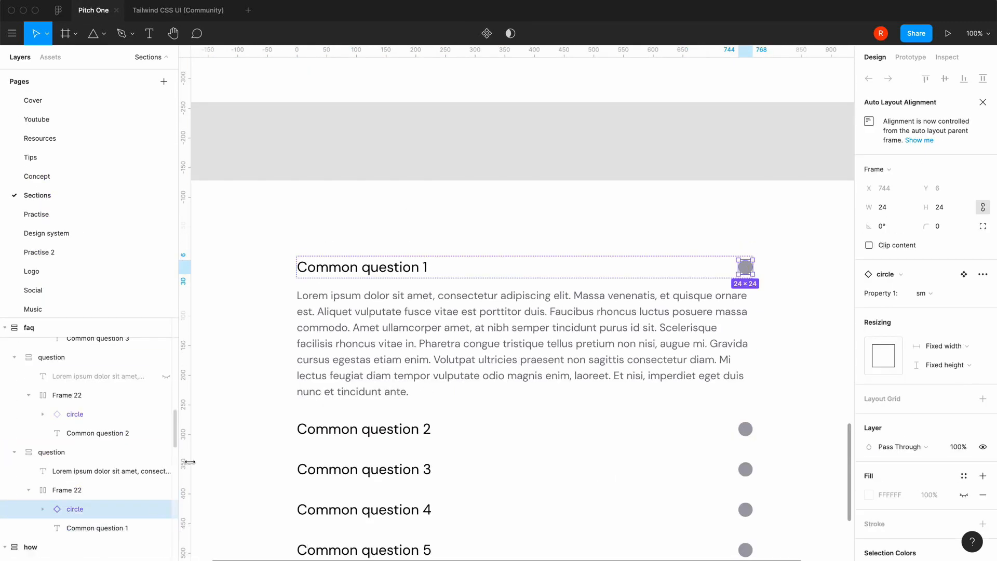
key(super+v)
click(66, 525)
key(BackSpace)
click(950, 211)
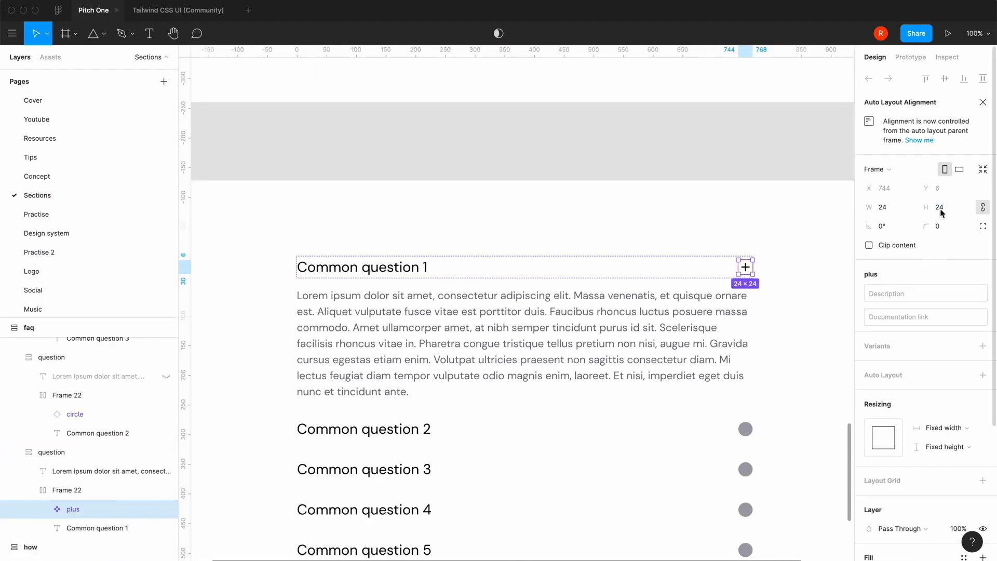
key(Right)
text(*2)
key(Return)
Replace the circles in Common questions 2, 3 and 4 with copies of the enlarged plus icon
key(super+c)
click(66, 414)
key(super+v)
key(BackSpace)
scroll(548, 390, down, 3)
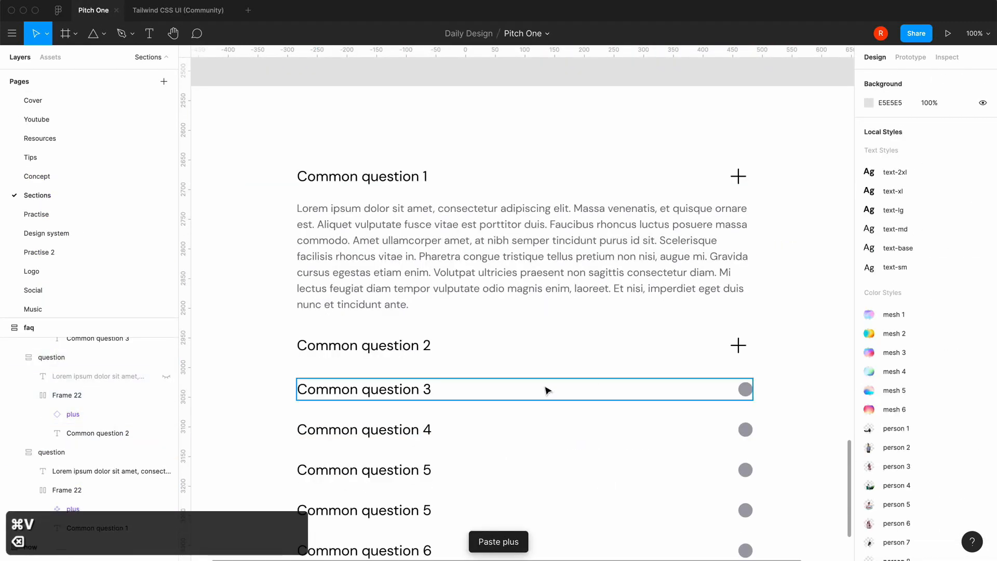
click(67, 403)
key(super+v)
key(BackSpace)
click(75, 403)
key(super+v)
key(BackSpace)
Replace the circles in the last four questions, both Common question 5 rows, 6 and 7, with the plus icon
scroll(594, 349, down, 3)
click(576, 415)
key(super+v)
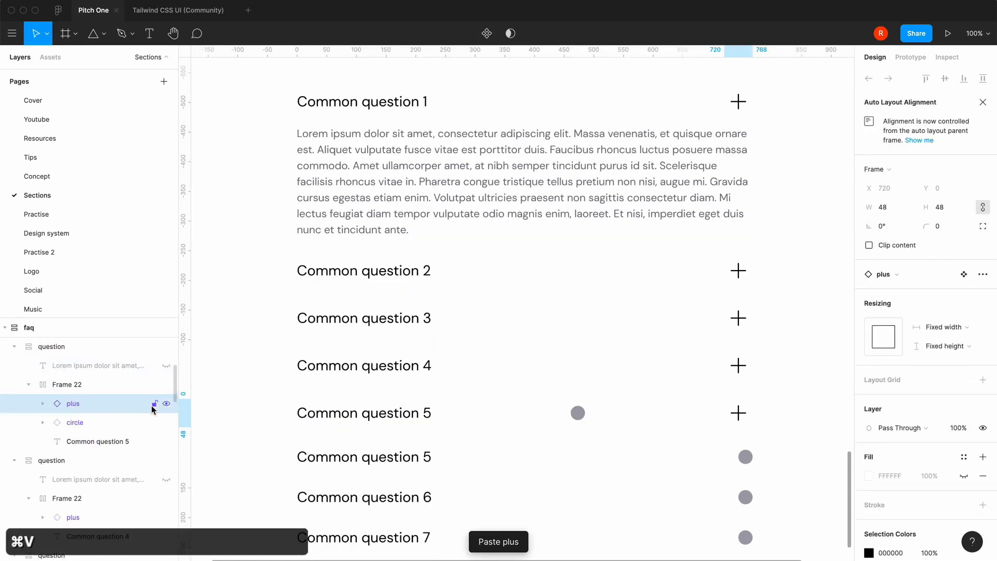
key(BackSpace)
key(super+v)
super+click(745, 414)
key(BackSpace)
key(super+v)
scroll(474, 372, down, 2)
super+click(470, 372)
key(super+v)
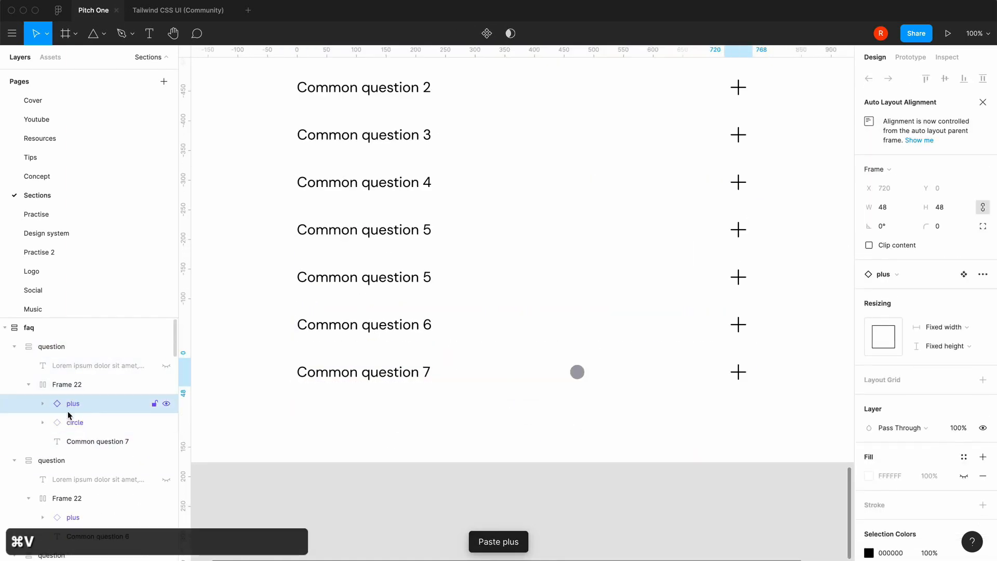
click(69, 414)
key(BackSpace)
Examine the question list with its plus icons both close up and within the whole faq frame
key(minus)
key(minus)
key(equal)
key(equal)
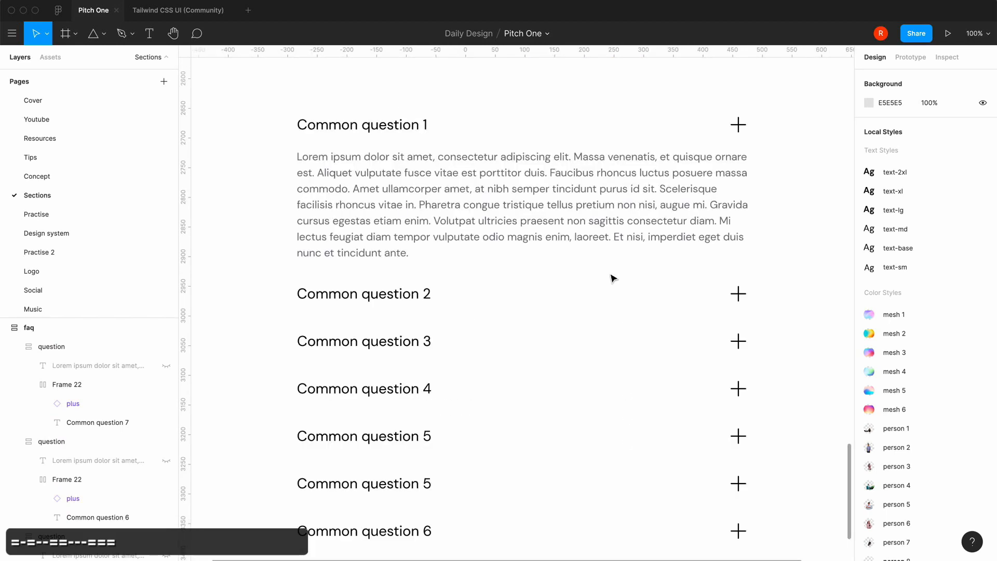
key(minus)
key(equal)
key(equal)
key(minus)
key(minus)
key(minus)
key(equal)
key(equal)
key(minus)
click(628, 238)
Recolor the header row of Common question 1, title and plus icon, to F43F5E
click(321, 164)
click(333, 167)
super+click(435, 219)
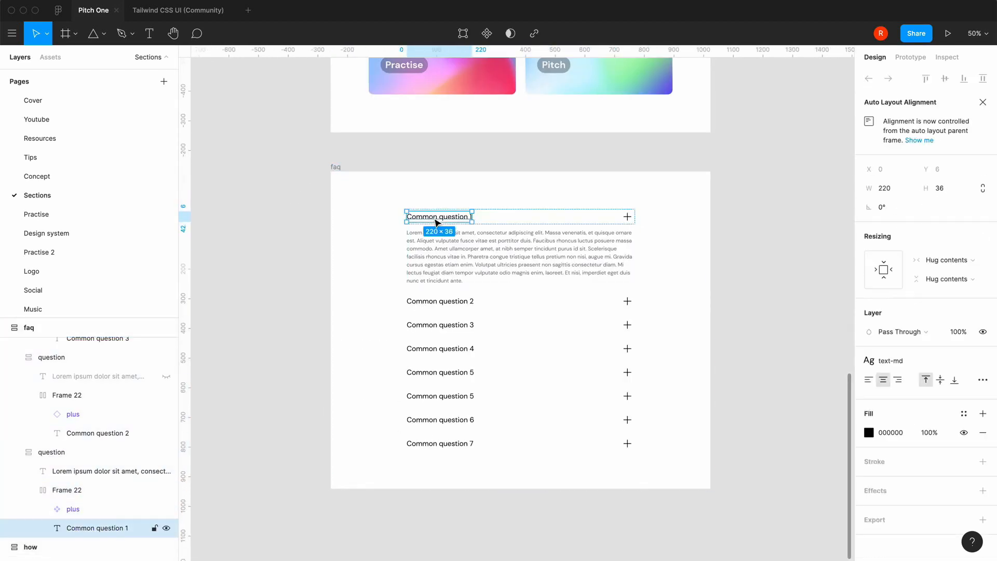
click(869, 432)
key(super+z)
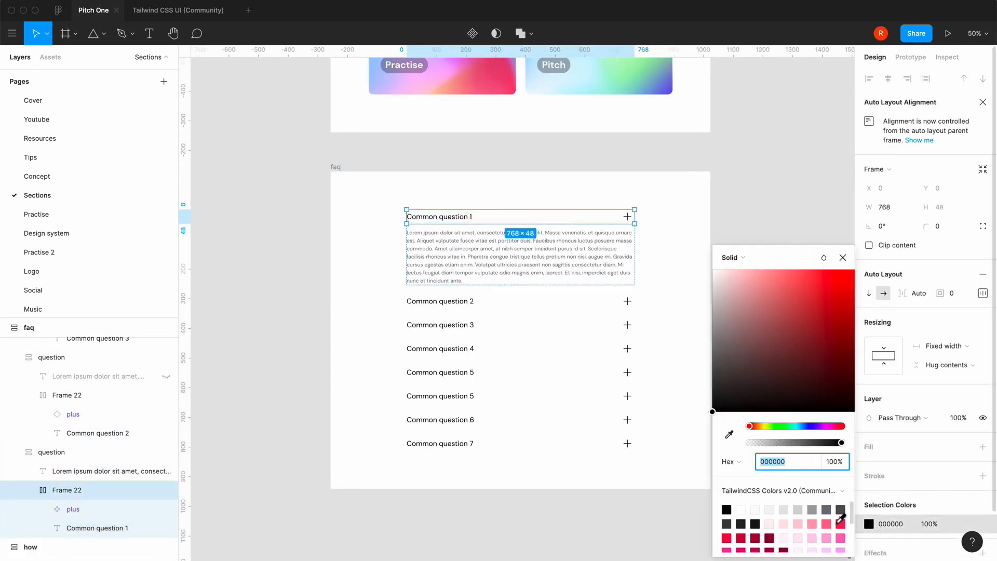
Detach the plus icon instances in Common questions 2, 3 and 4 from their component
click(627, 301)
right_click(627, 302)
click(663, 419)
right_click(630, 325)
click(649, 419)
click(630, 352)
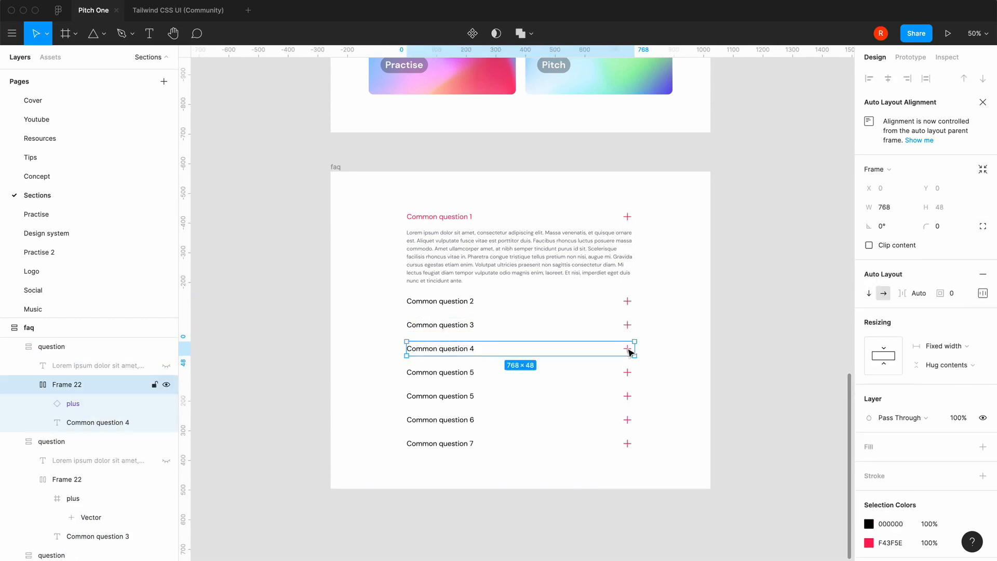
double_click(628, 349)
right_click(79, 408)
click(93, 419)
Detach the plus icon instances in both Common question 5 rows and in Common questions 6 and 7
scroll(71, 427, down, 2)
click(628, 373)
right_click(628, 372)
click(670, 430)
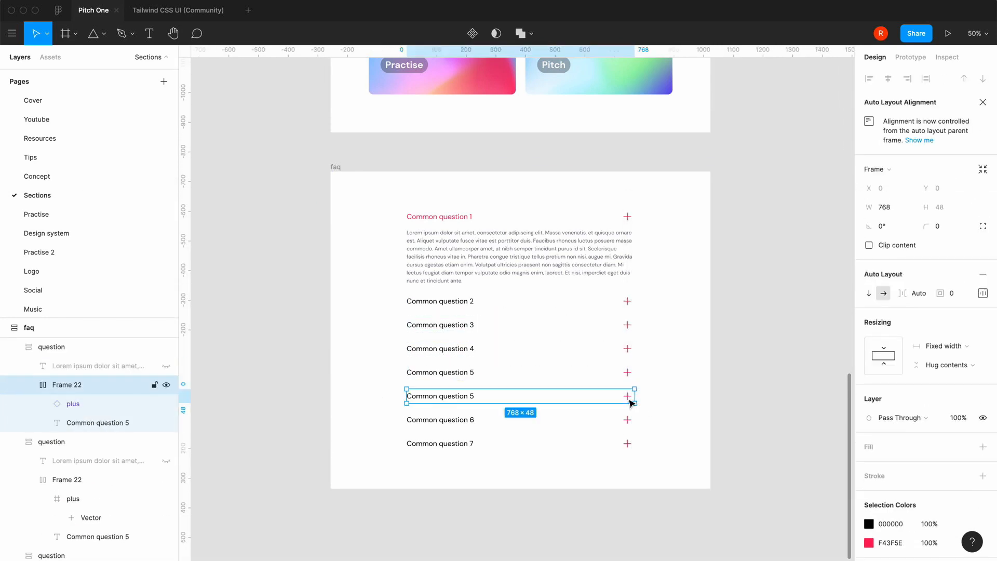
click(628, 420)
click(627, 443)
click(356, 392)
Recolor the title and plus icon of Common question 2 to EC4899
double_click(456, 302)
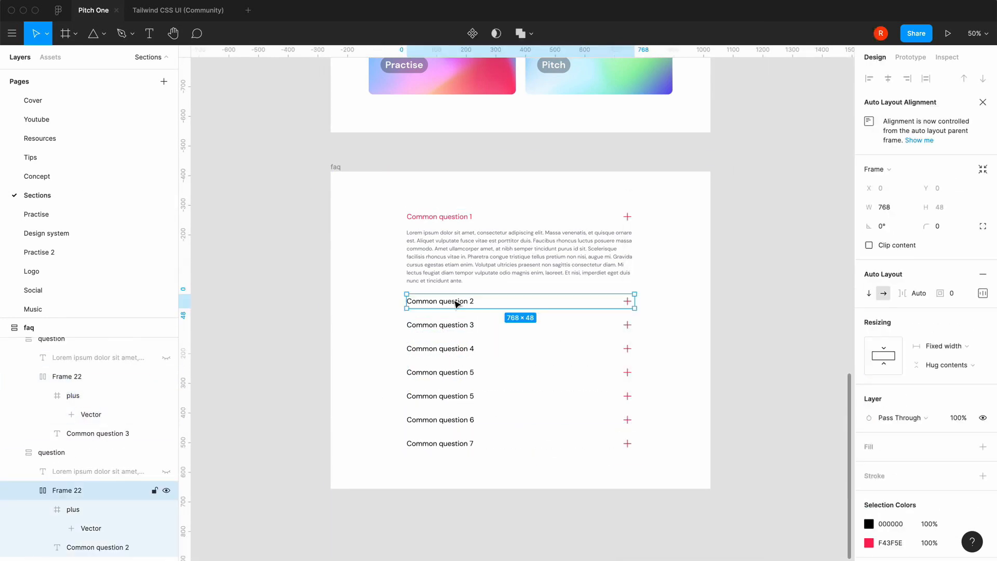
click(869, 543)
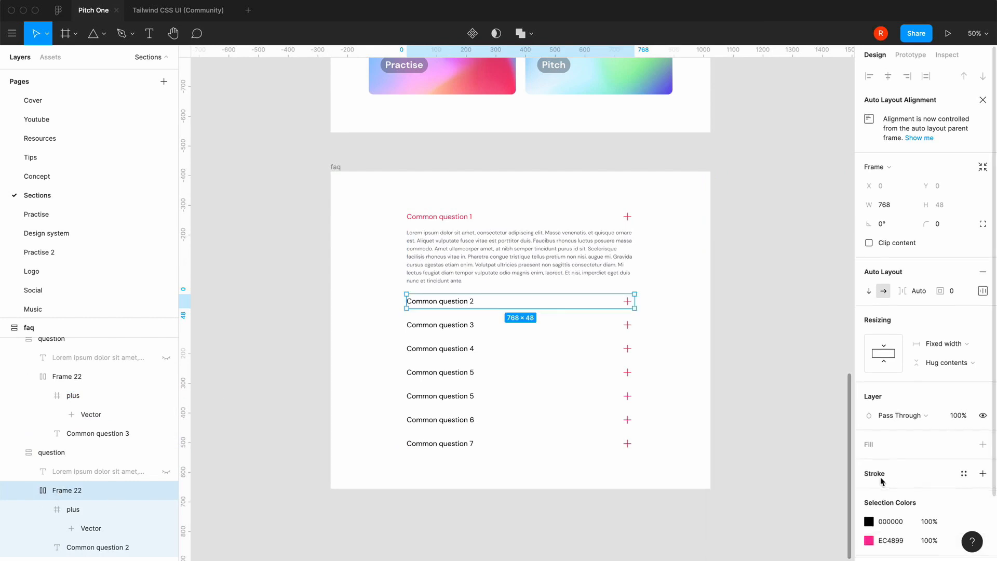
click(869, 523)
key(Escape)
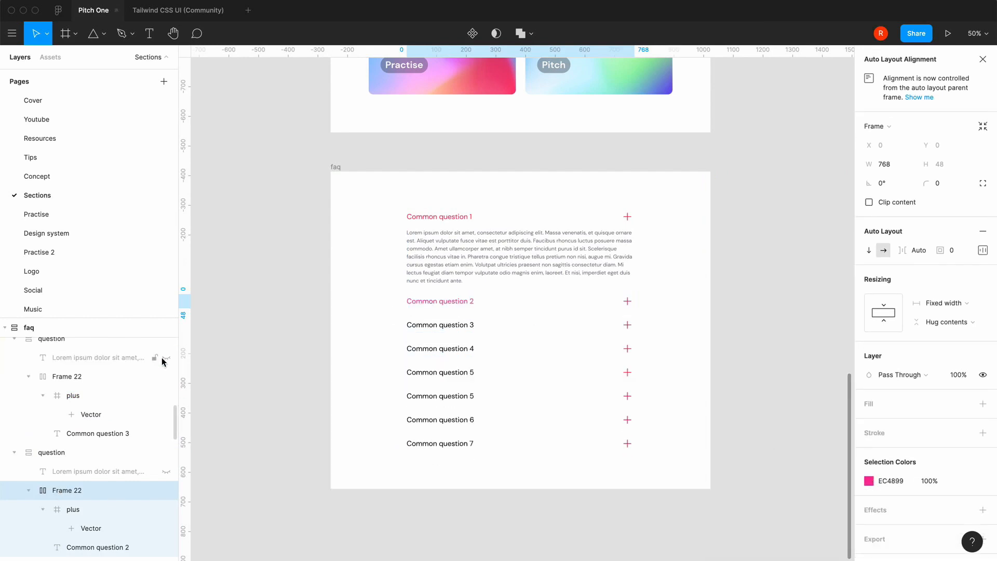
Recolor Common question 3's title and plus icon fuchsia, and Common question 4's plus icon A855F7
click(129, 339)
click(869, 499)
click(742, 533)
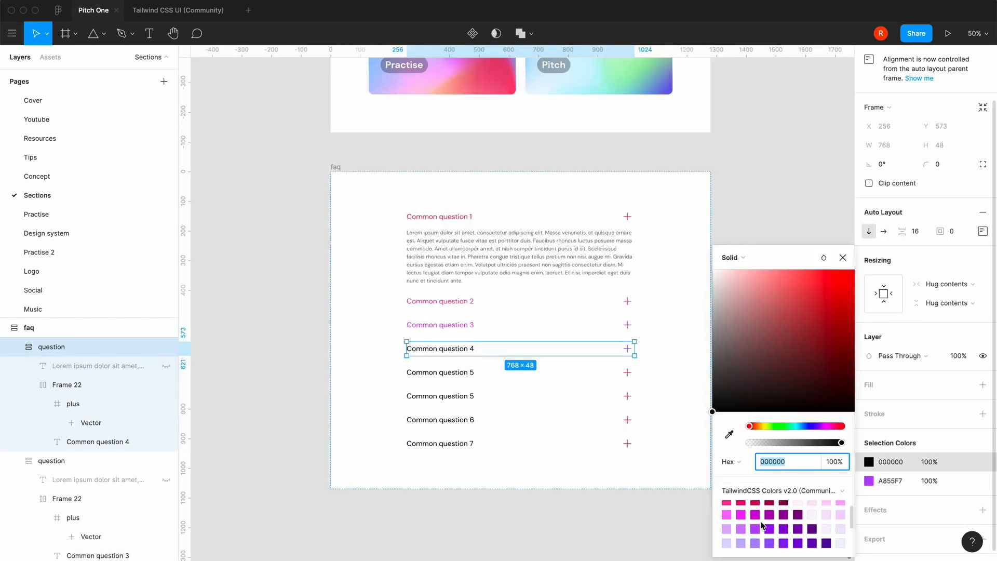
Match Common question 4's title to its purple icon and recolor the first Common question 5 row to 8B5CF6
click(776, 516)
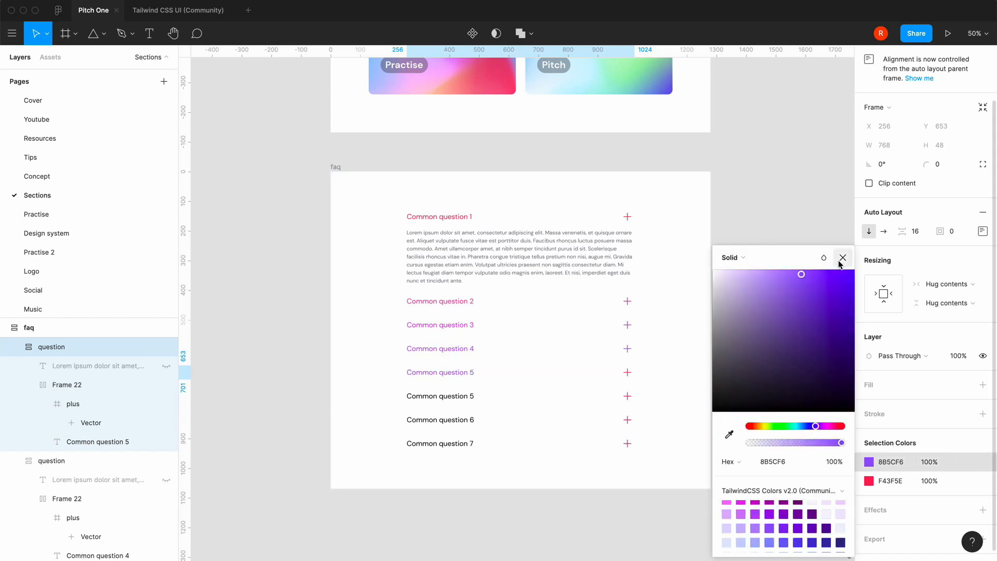
click(869, 481)
click(771, 532)
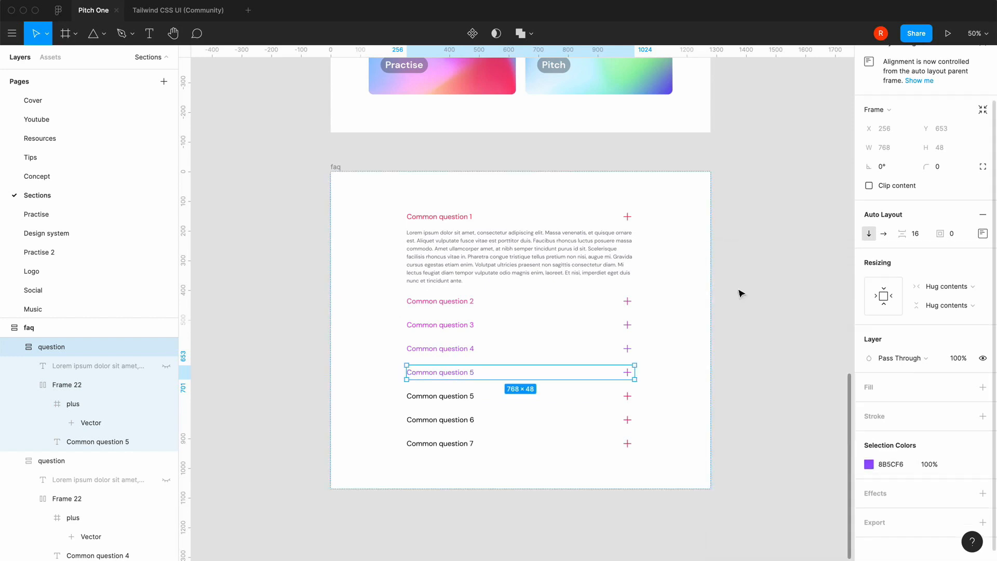
Recolor the second Common question 5 row to 3B82F6 and the Common question 6 row to 0EA5E9
key(Tab)
click(869, 480)
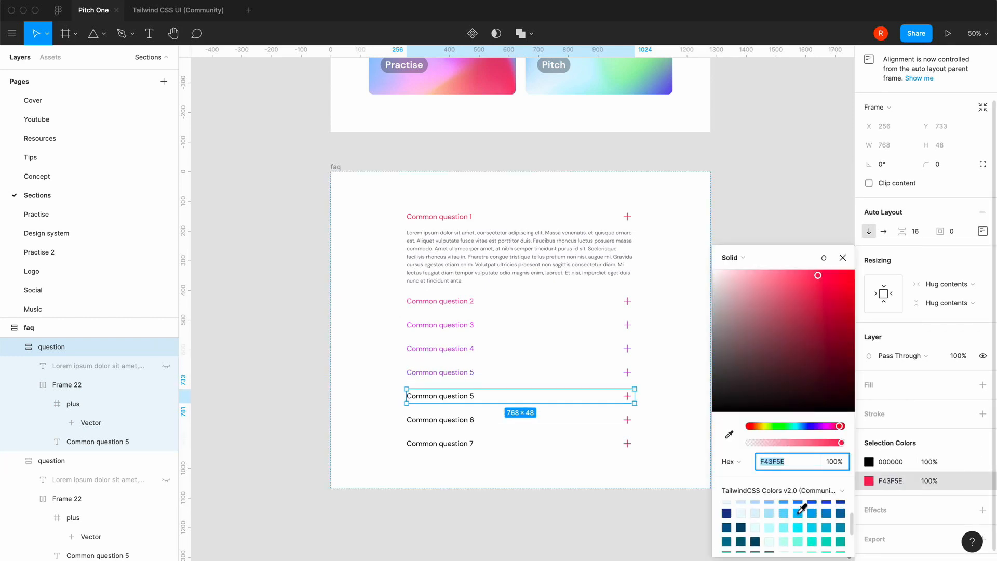
click(802, 514)
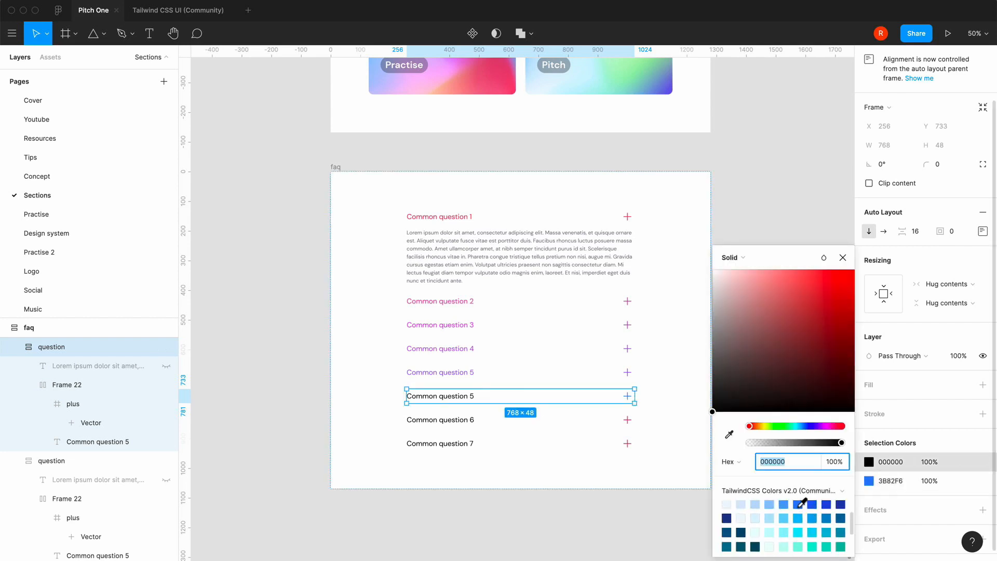
click(802, 503)
key(Tab)
click(812, 541)
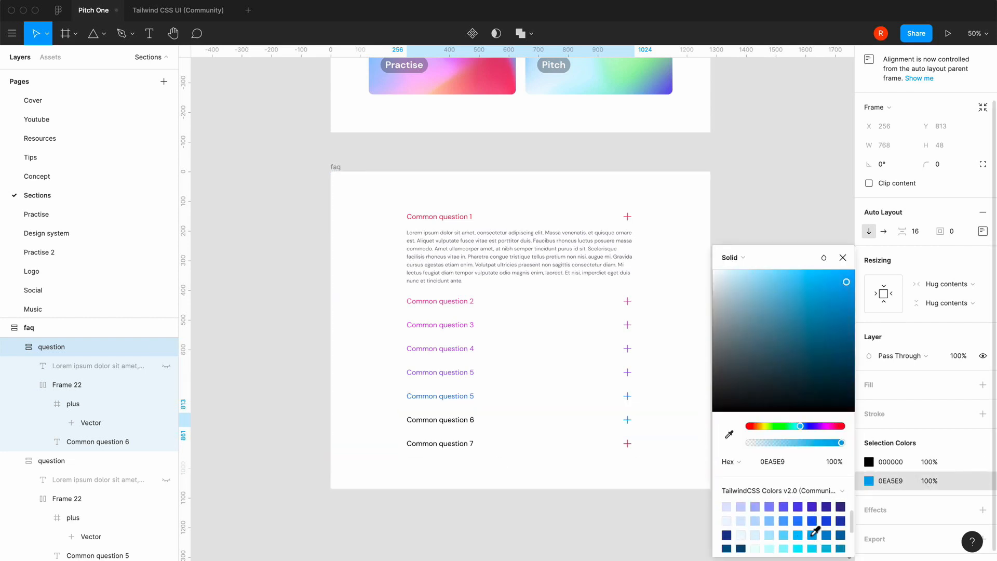
click(812, 531)
Recolor the title and plus icon of Common question 7 to 06B6D4
key(Tab)
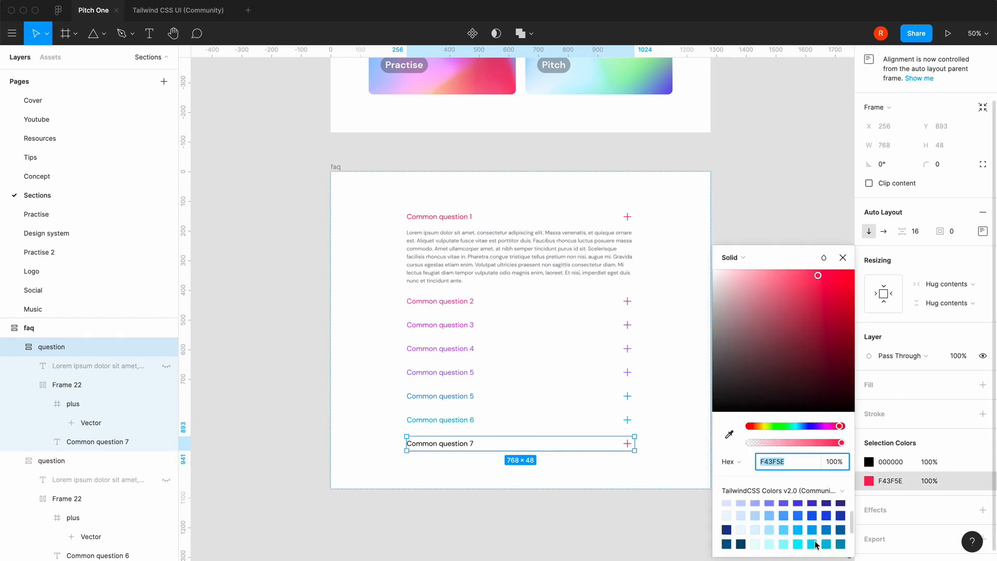
click(826, 542)
scroll(837, 522, down, 5)
click(827, 538)
click(792, 234)
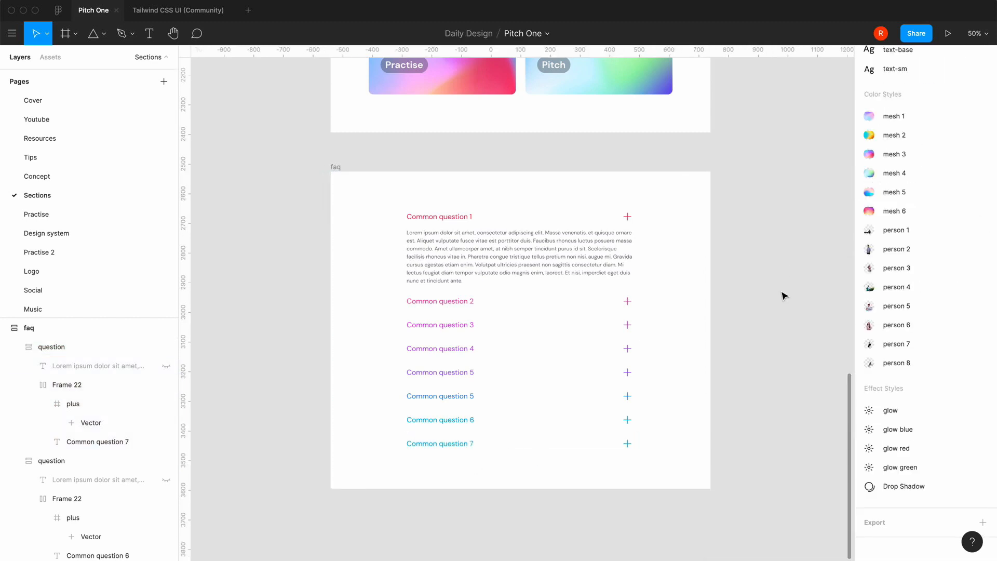
Rotate the plus vector in Common question 1 to 45° so that it forms a close icon
key(shift+0)
super+click(738, 128)
key(Return)
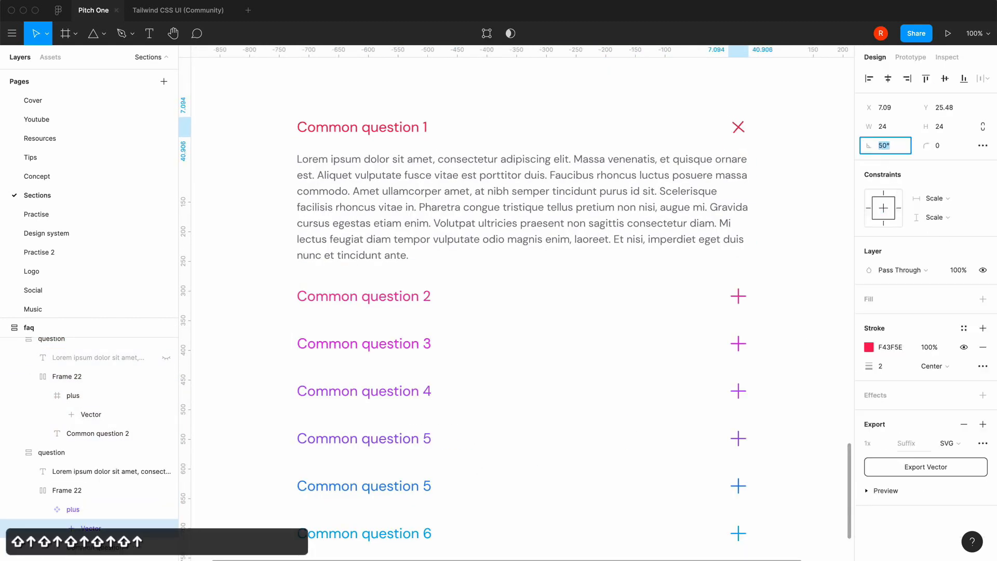
key(Down)
key(Down)
key(Down)
key(Down)
key(Down)
click(821, 276)
Duplicate the faq frame beside the original and give the copy a near-black fill from the TailwindCSS colors
key(minus)
click(335, 168)
key(super+c)
key(super+v)
click(868, 403)
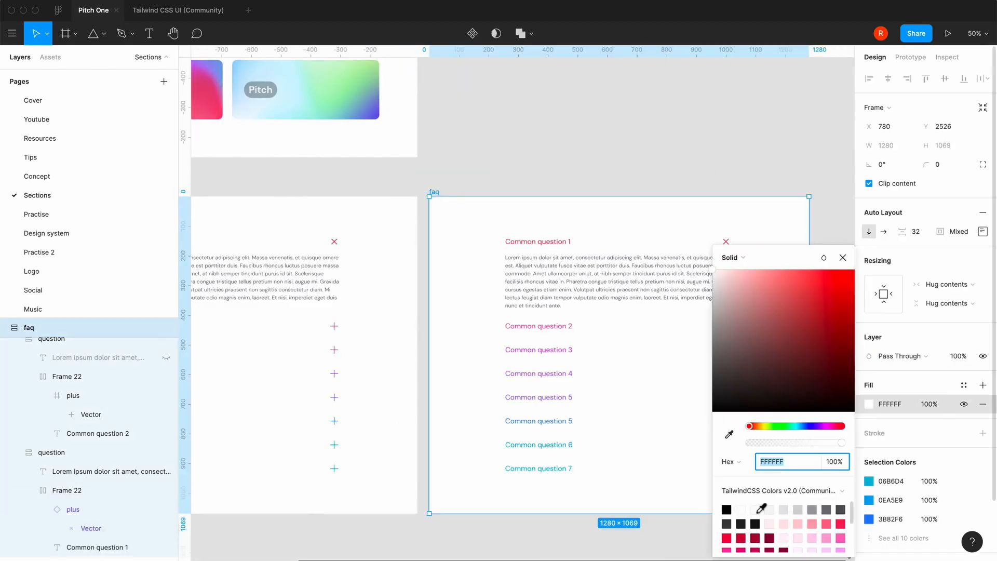
click(756, 523)
Recolor the answer paragraph in the dark faq copy to a near-white TailwindCSS swatch
super+click(610, 279)
click(868, 432)
click(769, 511)
click(690, 151)
Examine the dark faq version close up and beside the light version and the how section
key(equal)
key(space)
drag(757, 351, 506, 331)
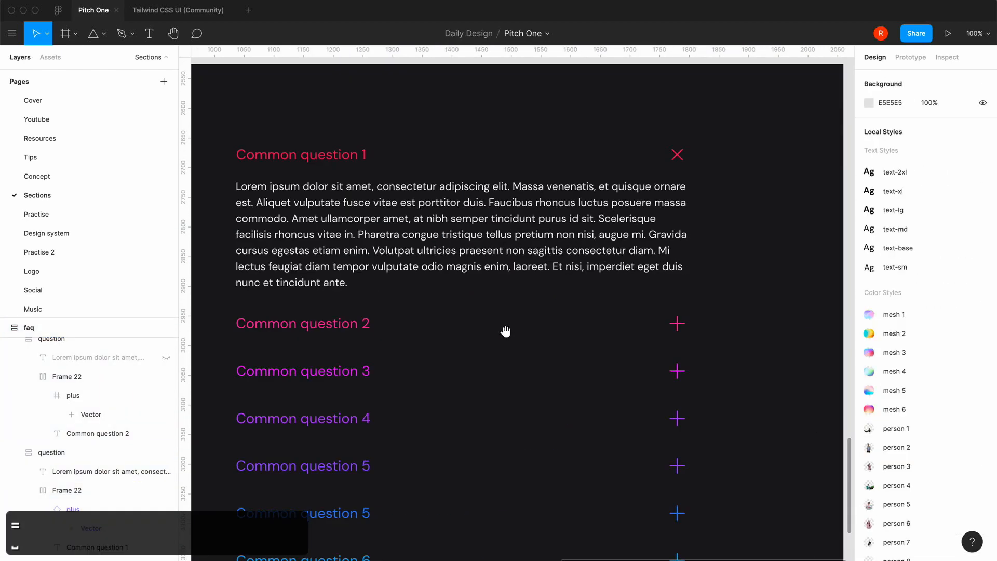
key(minus)
scroll(640, 490, left, 3)
key(minus)
scroll(603, 490, up, 3)
scroll(499, 461, down, 3)
Create a 1280 × 720 frame named footer below the light faq frame and give it auto layout with 64 px side padding
click(75, 34)
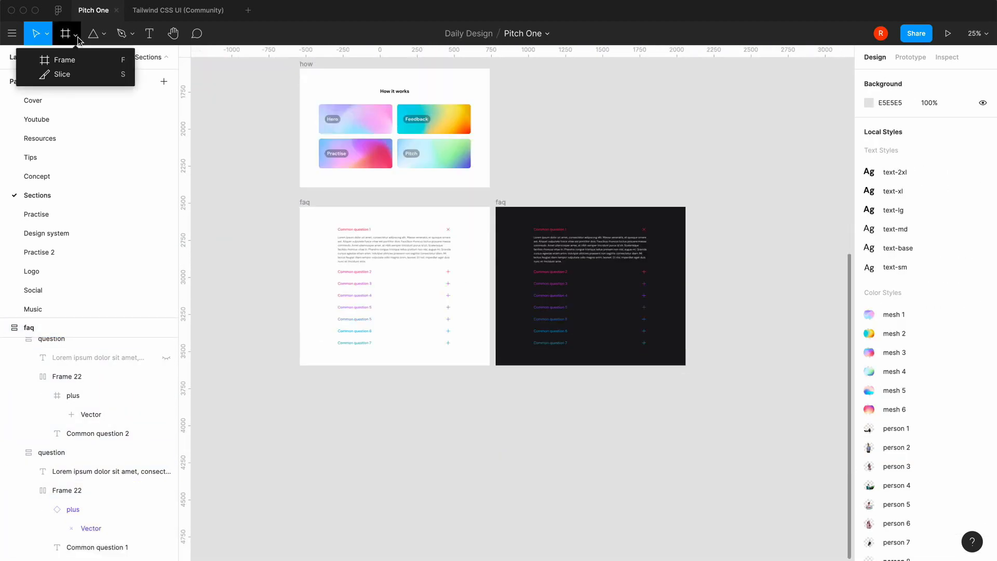
click(64, 60)
click(294, 384)
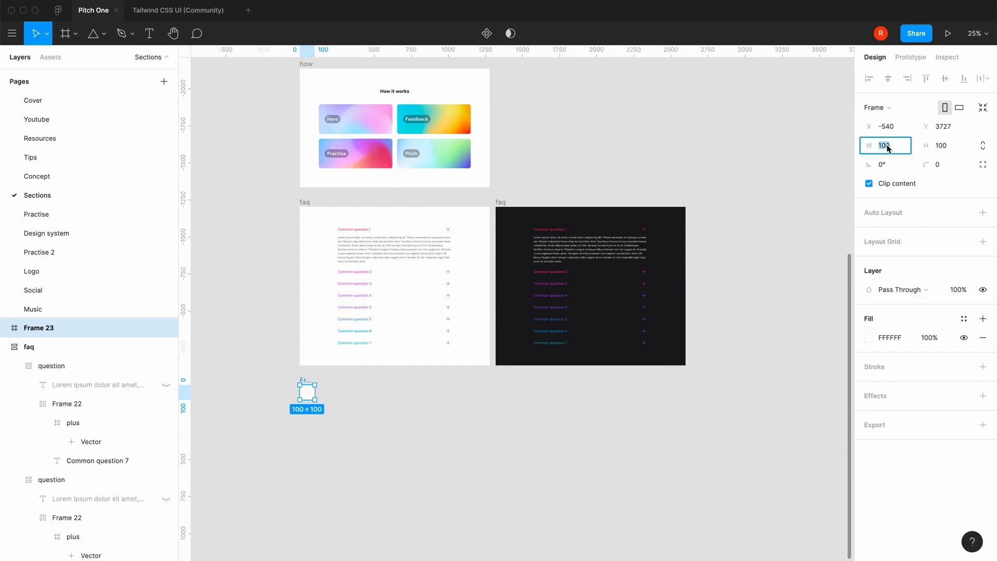
click(877, 107)
click(898, 415)
double_click(39, 328)
text(footer)
key(Return)
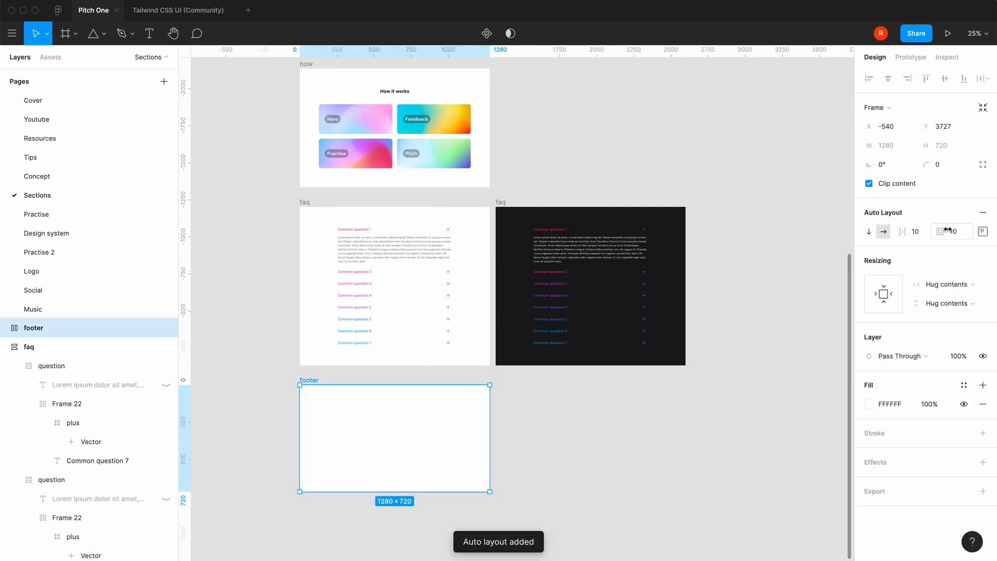
key(Return)
Add the text "get started" inside the footer and apply the text-xl style
key(t)
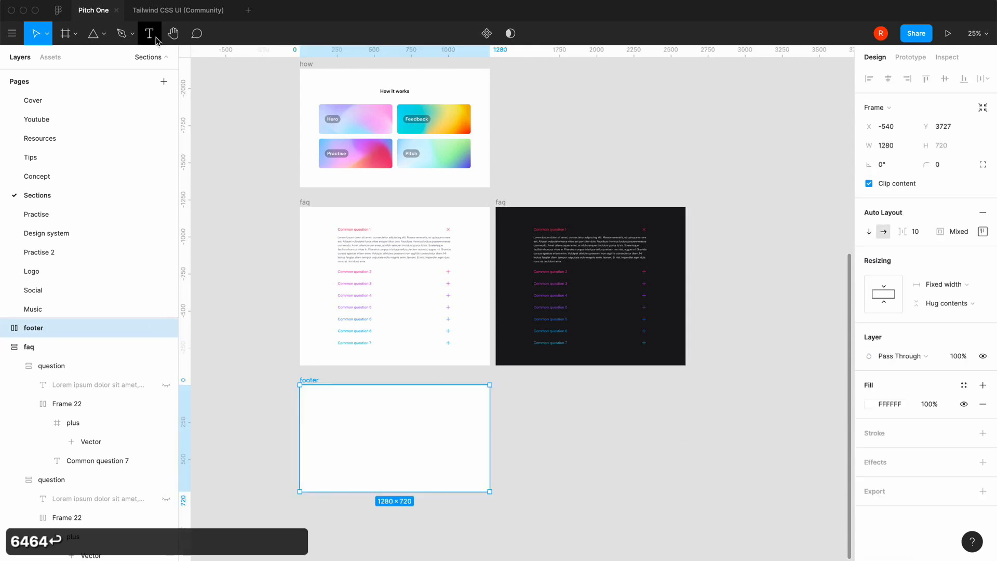
click(348, 410)
key(=)
drag(363, 489, 675, 334)
click(899, 365)
click(930, 377)
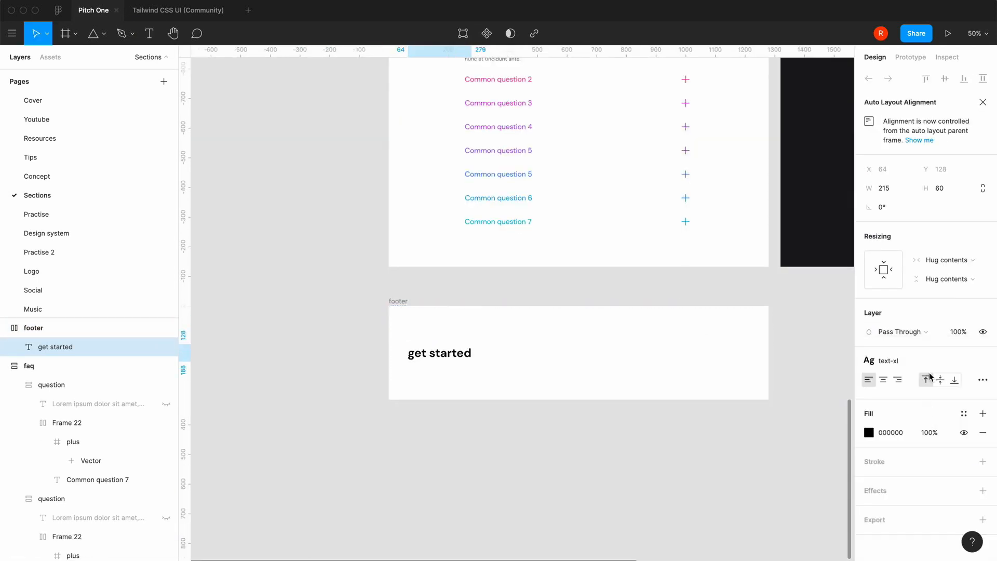
Set the footer's auto layout padding to 128 px horizontally and vertically
click(408, 302)
drag(408, 303, 278, 305)
click(982, 231)
click(909, 282)
key(Return)
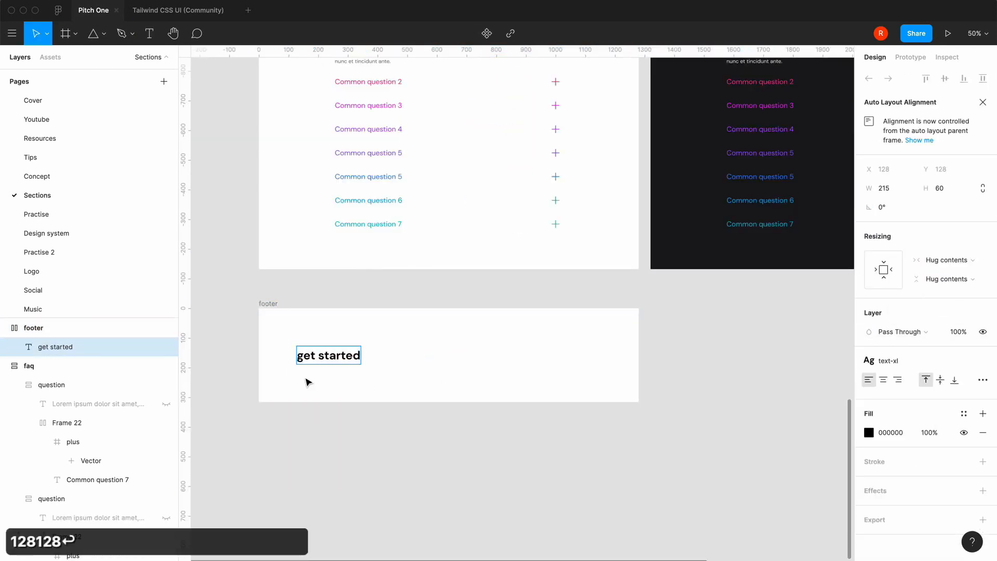
Change the footer heading to "Get started, improve your pitch"
key(Return)
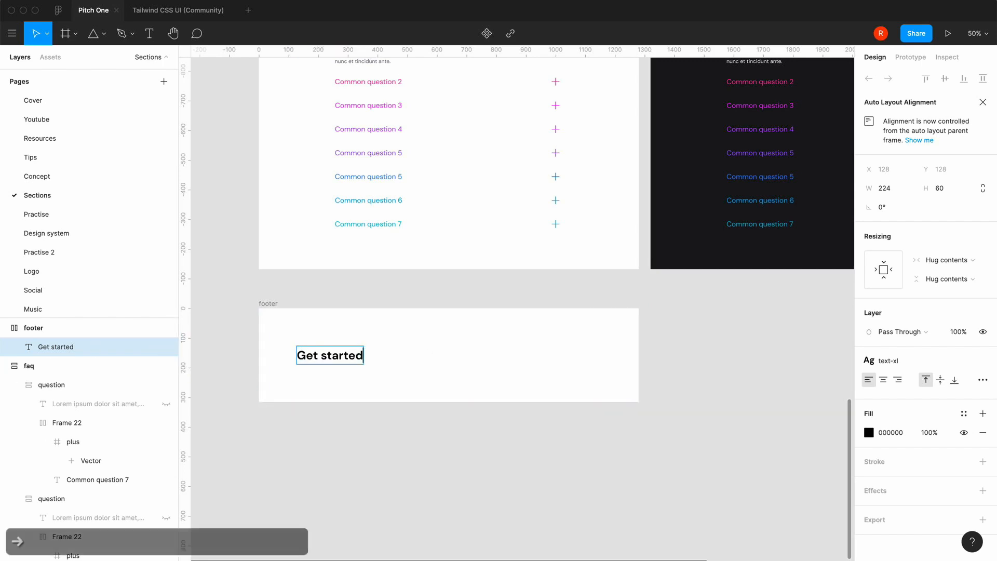
text(h)
click(400, 451)
Duplicate the footer heading, stack both in a vertical auto layout and apply the text-md style to the lower one
key(super+c)
key(super+v)
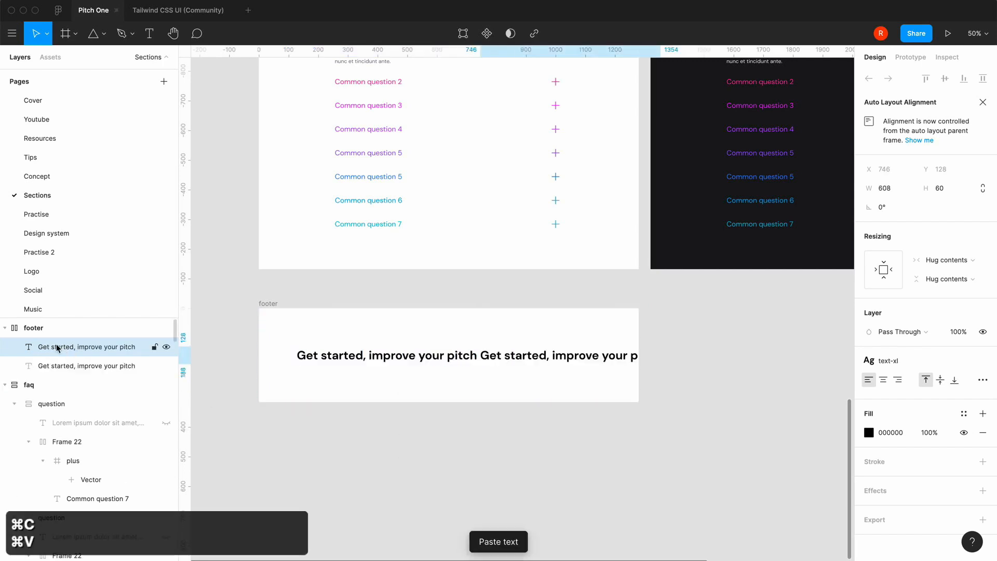
shift+click(50, 368)
key(shift+a)
click(869, 293)
double_click(363, 378)
click(899, 361)
click(893, 437)
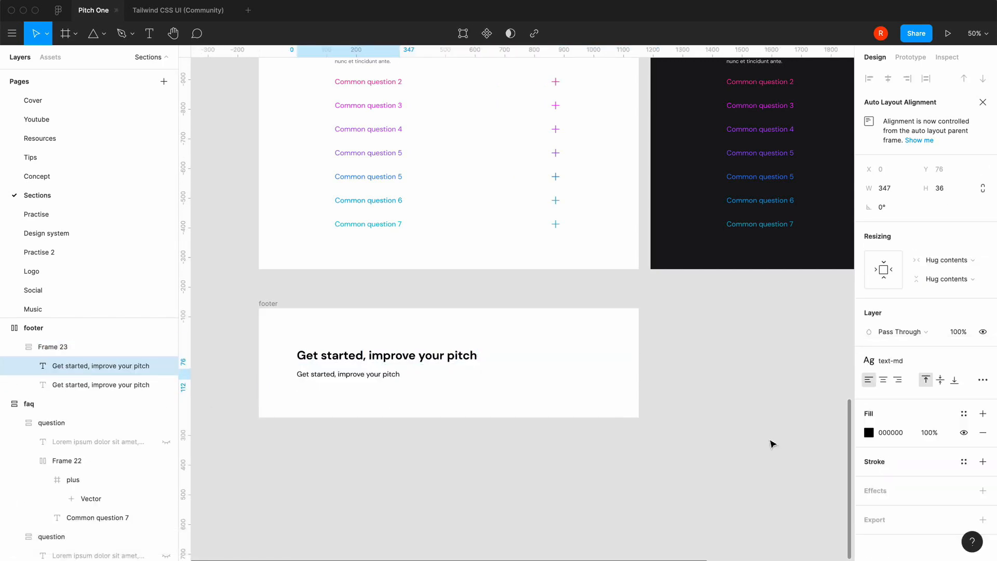
click(748, 442)
Color the footer heading near-black 18181B and the line beneath it gray/500 from the TailwindCSS colors
double_click(375, 356)
click(869, 432)
click(756, 523)
click(384, 376)
click(869, 433)
click(812, 510)
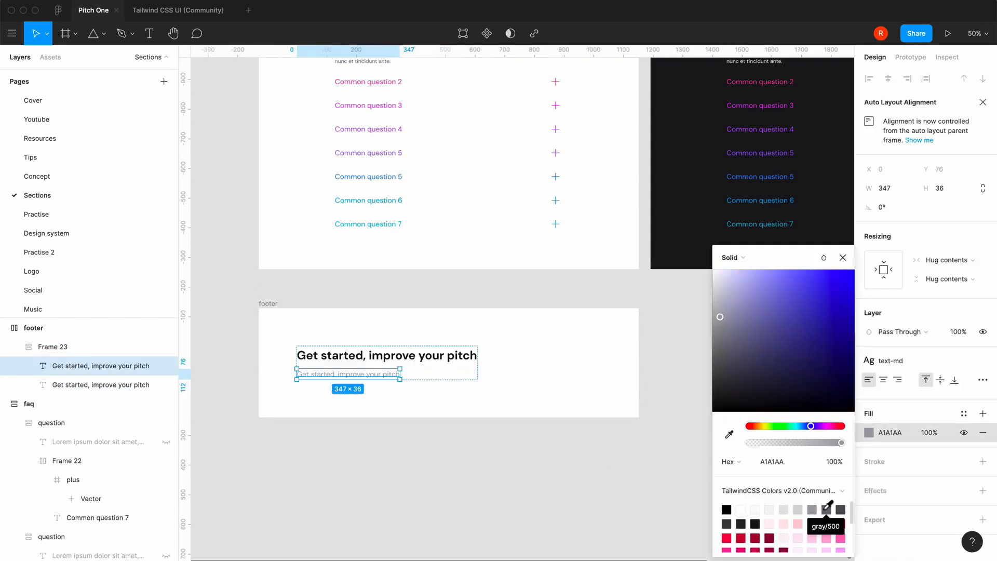
click(826, 509)
Replace the text beneath the footer heading with "Join the community to get feedback"
key(shift+0)
drag(423, 510, 710, 378)
click(528, 315)
key(Return)
text(Join the community to get feedback)
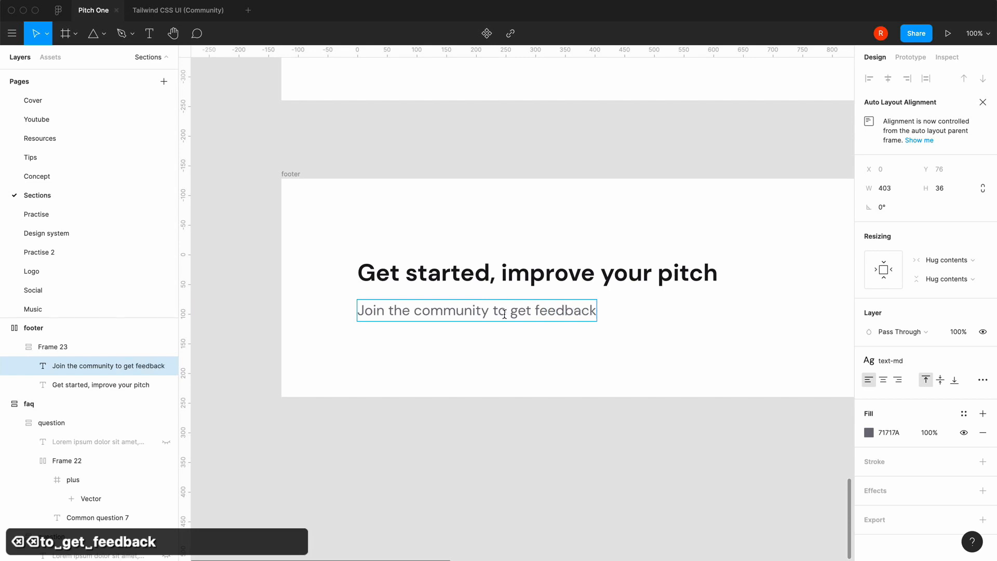
click(543, 461)
Insert a button component from the assets and place it below the subtitle inside the footer's text stack
key(minus)
click(493, 306)
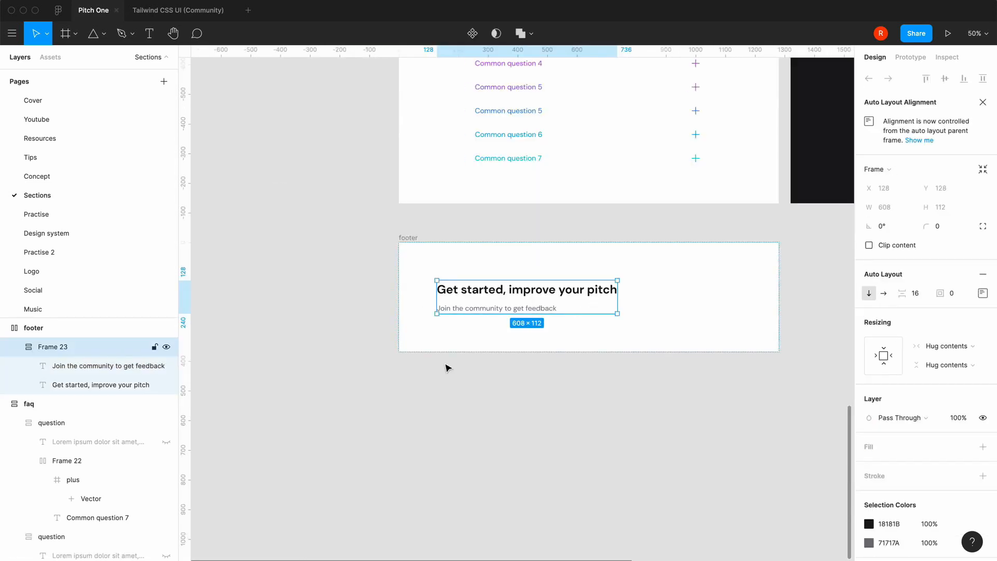
click(445, 365)
click(50, 56)
drag(32, 160, 474, 344)
click(20, 57)
drag(78, 403, 86, 355)
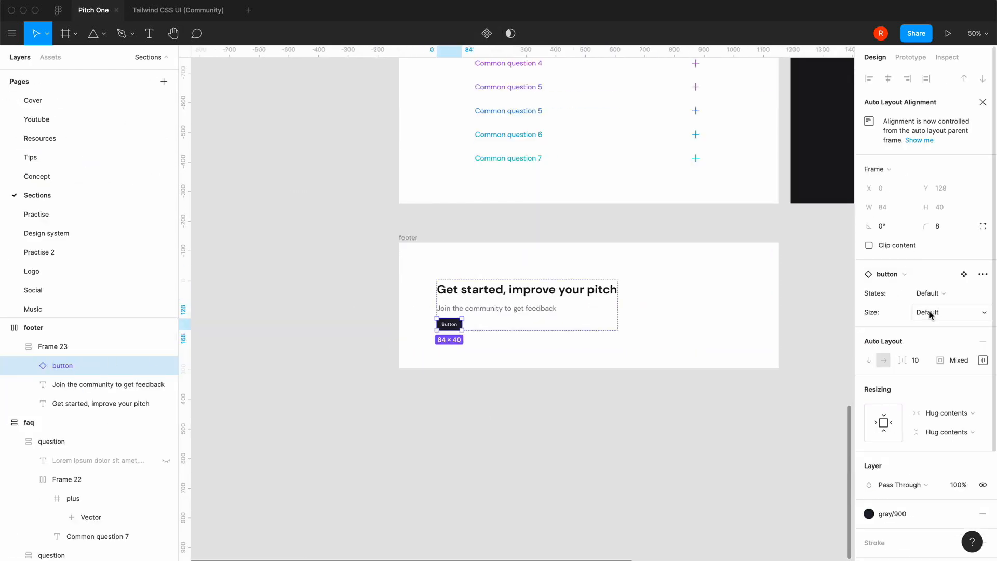
Switch the footer button to the larger size variant and label it "See pricing"
drag(931, 312, 930, 330)
key(plus)
double_click(407, 352)
key(super+a)
text(See p)
click(472, 470)
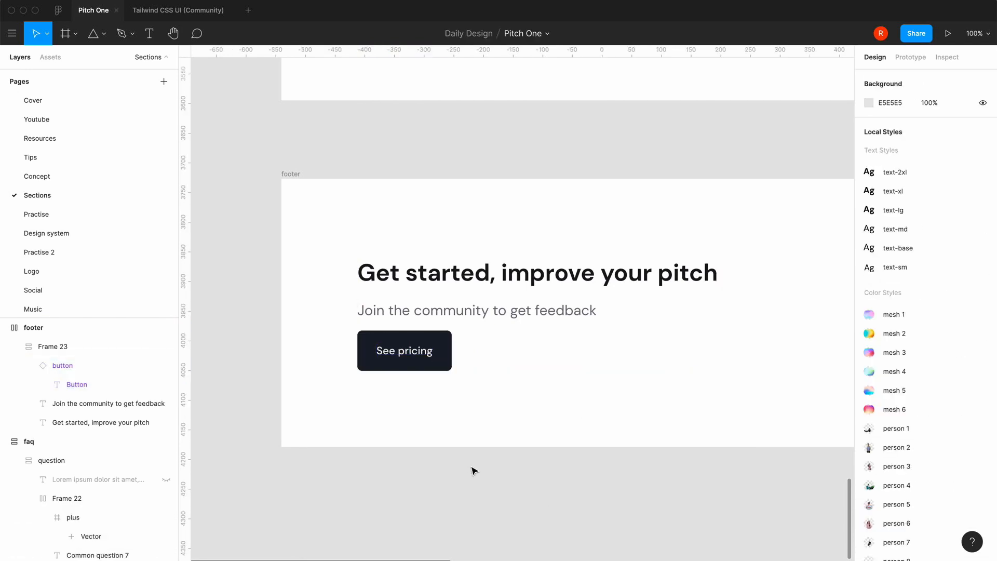
Set the spacing between the heading, subtitle and button in the footer's text stack to 32
click(64, 349)
click(912, 293)
text(32)
key(Return)
double_click(541, 275)
key(minus)
click(555, 501)
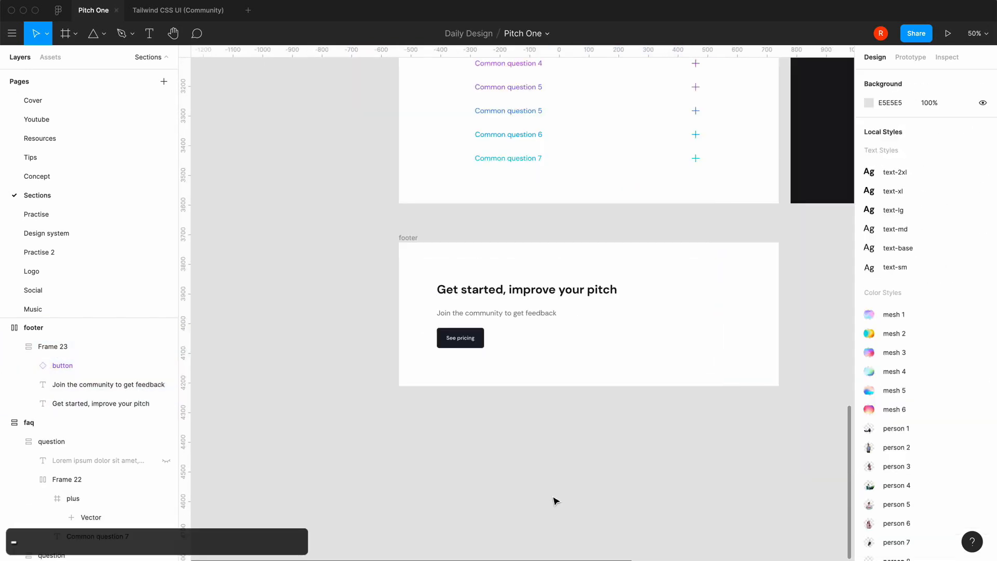
Add the text "Features" beside the footer heading and apply the text-base style
click(544, 298)
click(34, 332)
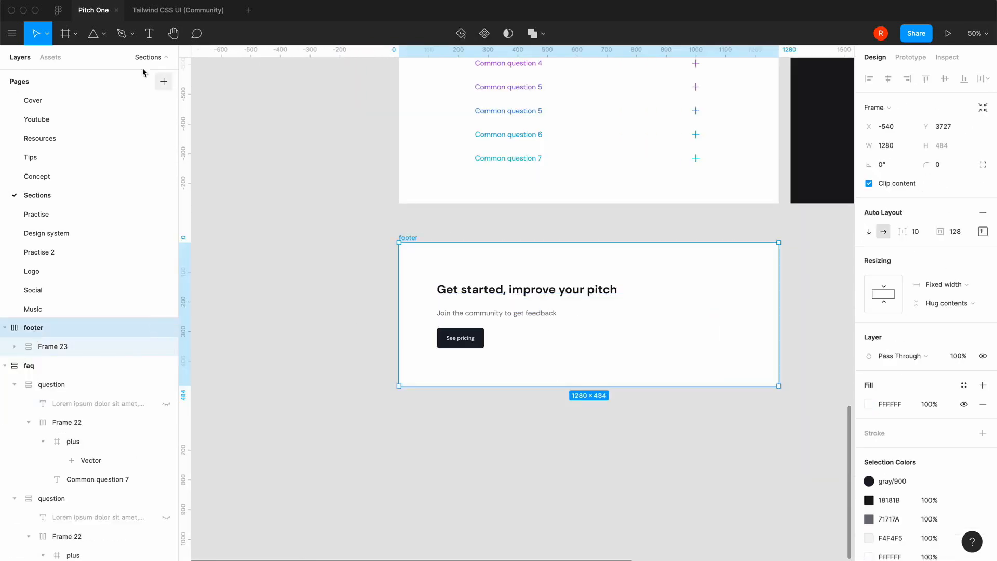
key(t)
click(705, 313)
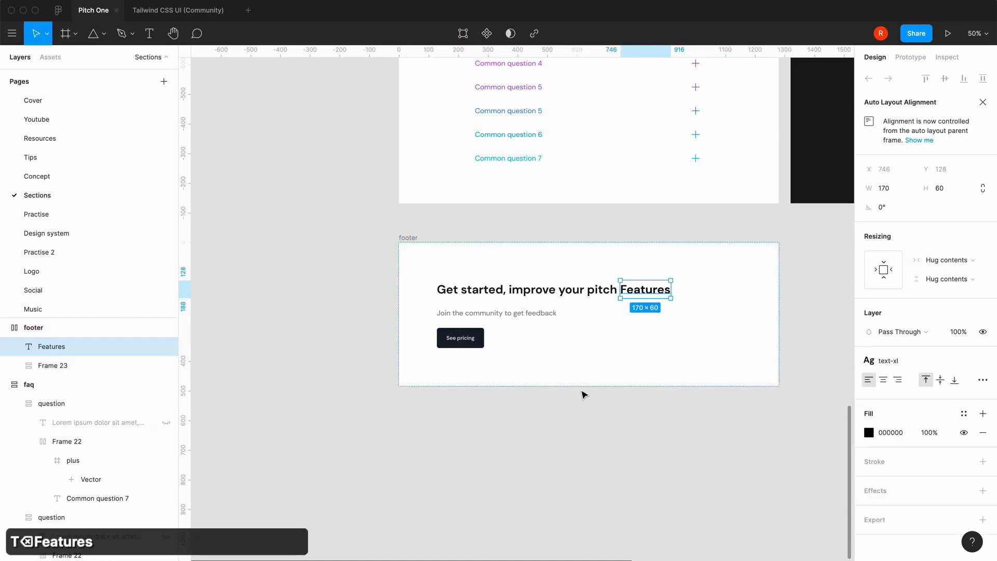
click(890, 361)
click(890, 477)
Wrap the Features text in an auto layout frame and stack a duplicate vertically beneath it
key(shift+a)
click(49, 366)
key(super+c)
key(super+v)
click(51, 347)
click(869, 294)
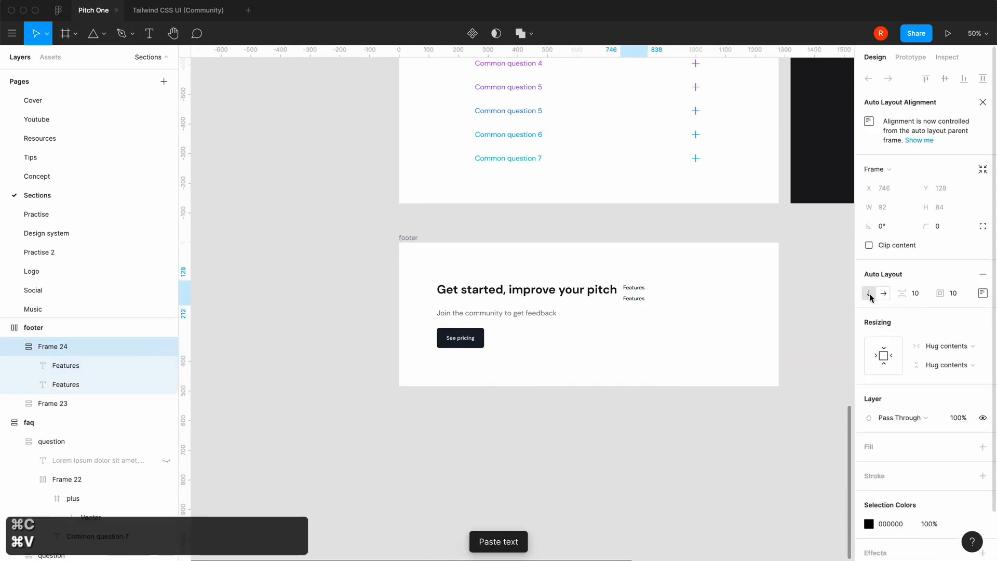
Change the footer's auto layout spacing so that the text stack and the link column sit at opposite ends
click(52, 404)
click(32, 328)
click(982, 233)
click(942, 351)
click(942, 363)
click(816, 307)
Rename the second footer link "How it works" and add a duplicate below it reading "Pricing"
key(=)
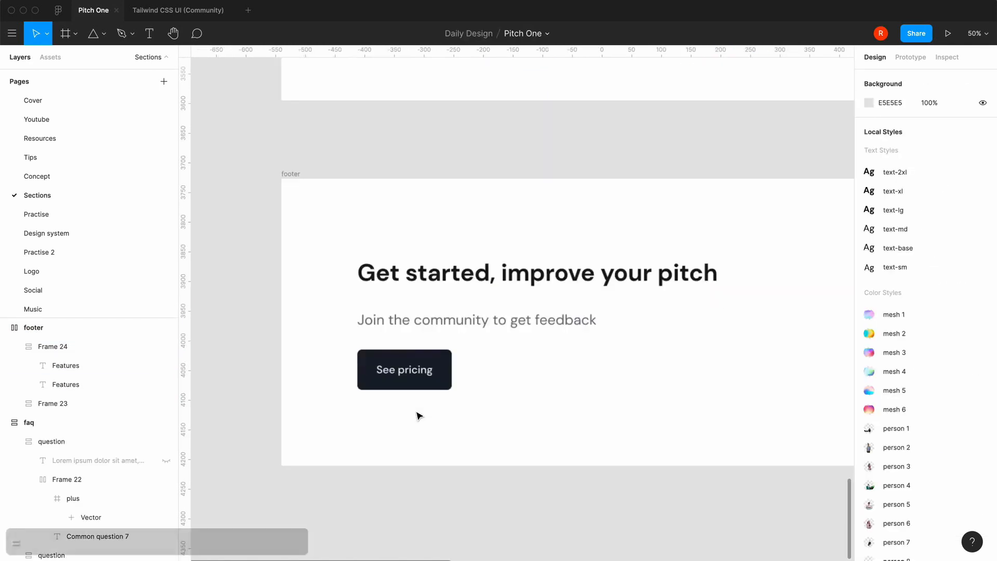
key(space)
drag(418, 416, 215, 418)
double_click(738, 296)
text(How it works)
key(super+c)
key(super+v)
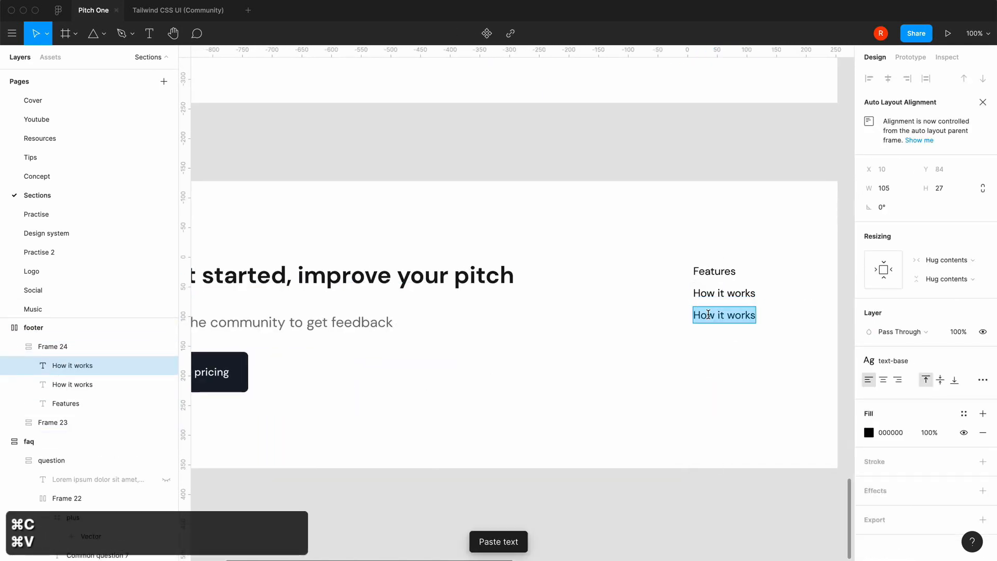
key(Return)
text(Pricing)
Duplicate the last footer link twice and name the copies "Community" and "Contact us"
key(super+c)
key(super+v)
key(Return)
text(Community)
key(super+c)
key(super+v)
key(Return)
text(Contact us)
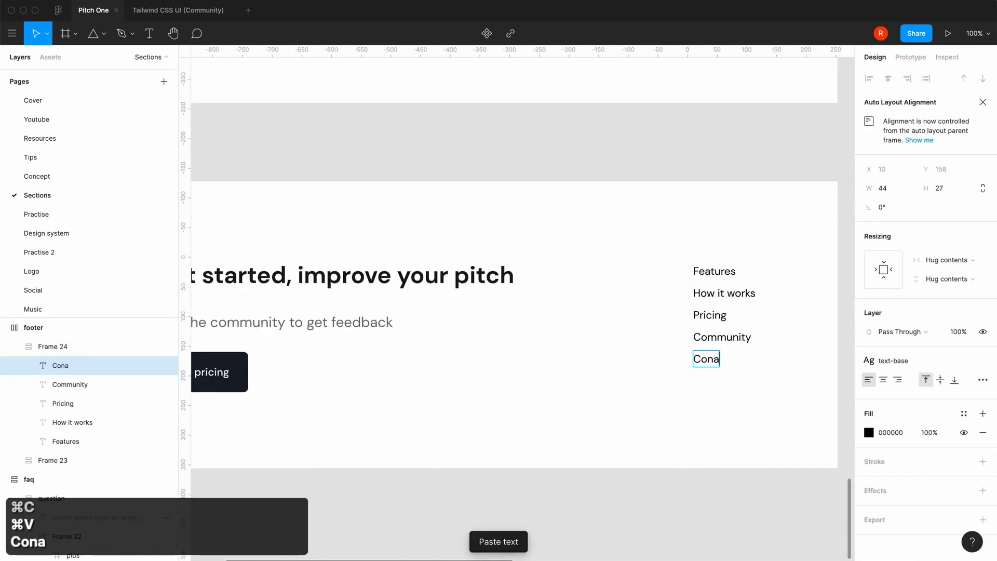
Add two more duplicated links at the end of the footer column reading "Terms & Conditions" and "Privacy policy"
key(super+c)
key(super+v)
key(Return)
text(Terms & Conditions)
key(super+c)
key(super+v)
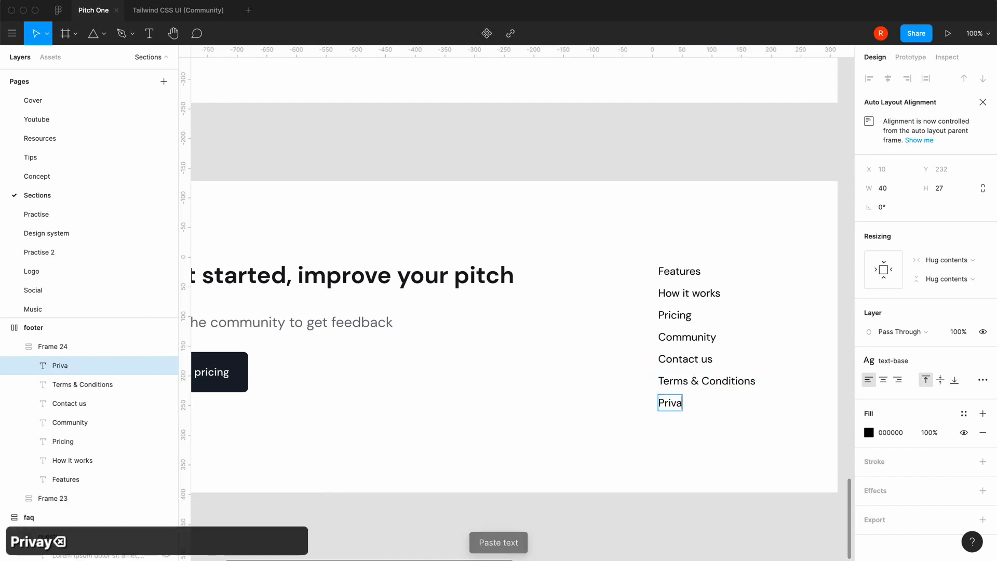
text(cy policy)
click(683, 488)
Correct the capitalization of the last two footer links to "Terms & Conditions" and "Privacy Policy"
double_click(711, 381)
click(711, 381)
key(BackSpace)
text(c)
click(702, 403)
key(BackSpace)
text(P)
click(670, 505)
Frame the footer's text stack and link column together and lock the new frame
key(minus)
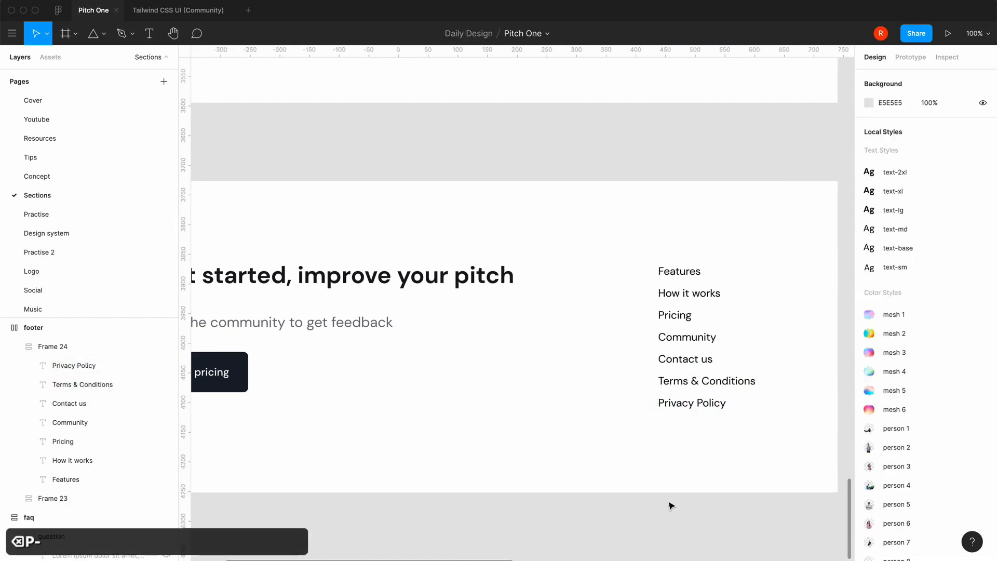
scroll(632, 500, up, 5)
scroll(632, 501, down, 4)
click(33, 327)
click(47, 366)
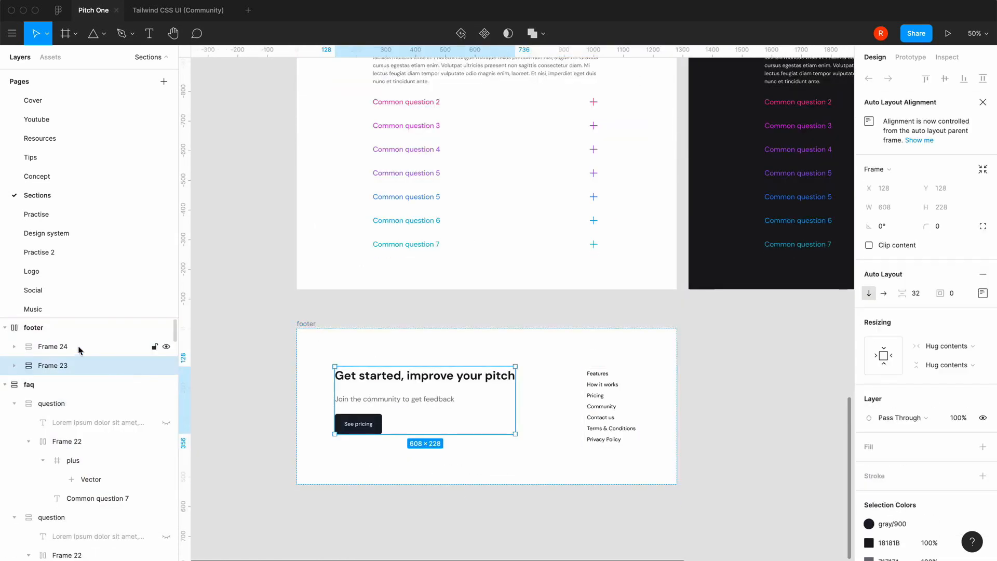
shift+click(78, 348)
key(g)
key(super+alt+g)
click(154, 347)
click(241, 372)
click(103, 34)
click(88, 116)
drag(459, 343, 519, 430)
key(BackSpace)
Draw a 560 × 560 triangle with the Polygon tool in the footer
click(104, 34)
click(91, 117)
drag(459, 343, 544, 404)
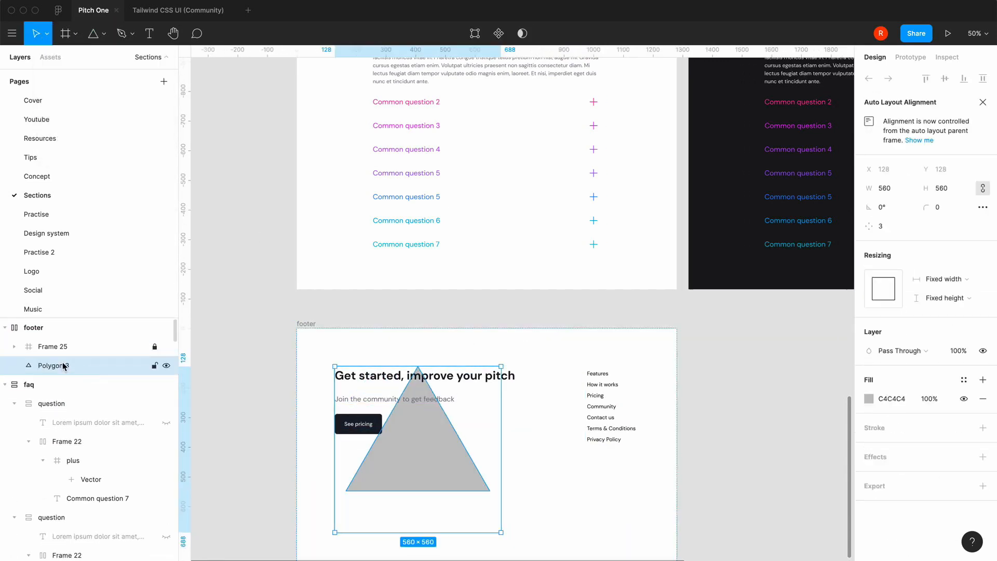
click(33, 329)
click(68, 368)
Unlock the outer footer frame, nest both columns in their own frame inside it and move the triangle in above them
click(14, 346)
click(67, 366)
shift+click(67, 383)
click(154, 346)
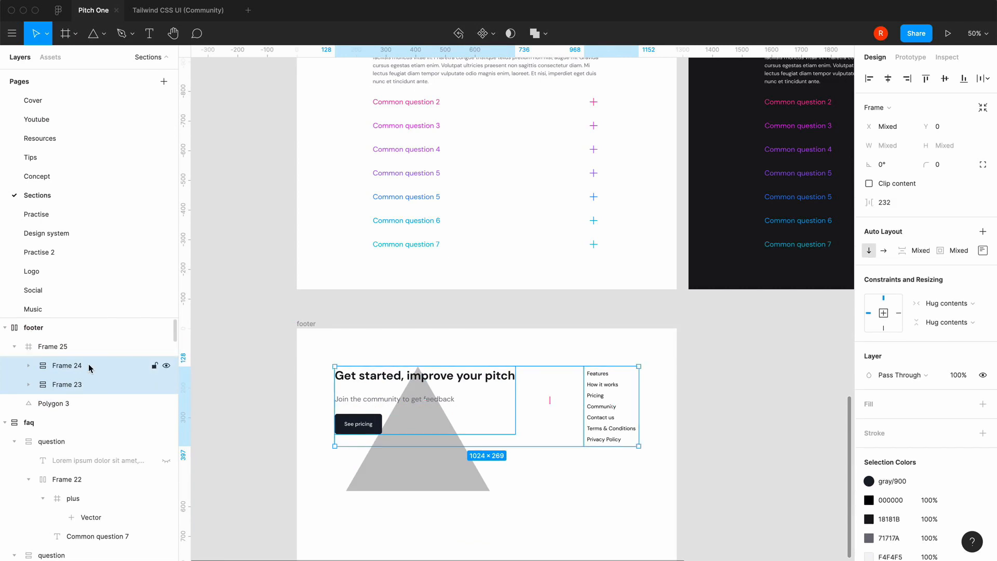
key(super+alt+g)
drag(80, 384, 80, 358)
Position the triangle between the footer's two columns, lock the columns' frame and flip the triangle vertically
drag(433, 444, 507, 401)
key(super+z)
click(155, 384)
key(shift+v)
Replace the triangle's fill with a 2 px black inside stroke and group the triangle
click(983, 337)
click(983, 347)
text(2)
key(super+g)
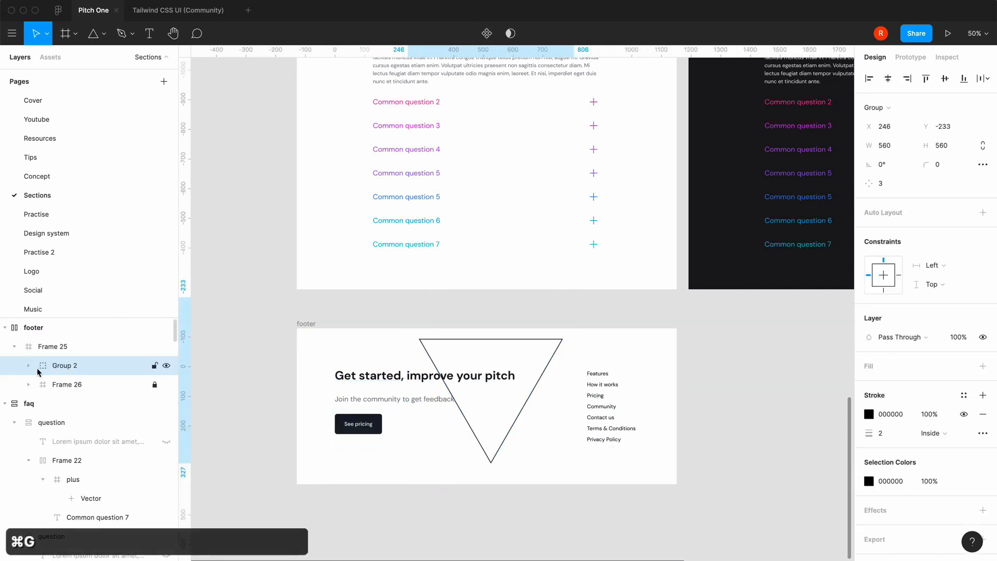
Duplicate the triangle inside its group, turn the copy into a mask and apply the mesh 3 style as its fill
key(super+c)
key(super+v)
right_click(60, 386)
click(86, 394)
click(964, 367)
click(916, 405)
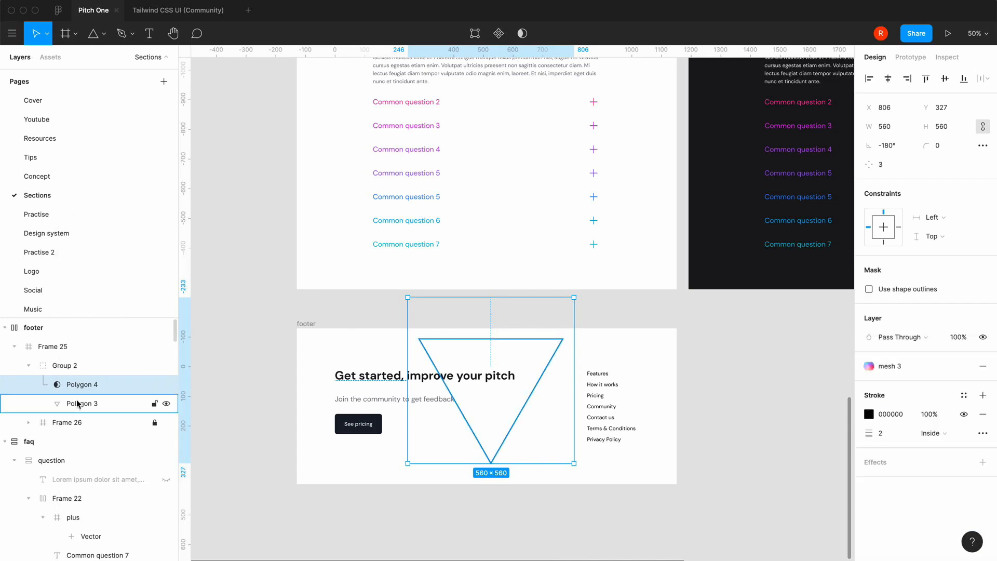
Undo the mesh 3 fill and the mask on the duplicated footer triangle
key(shift+0)
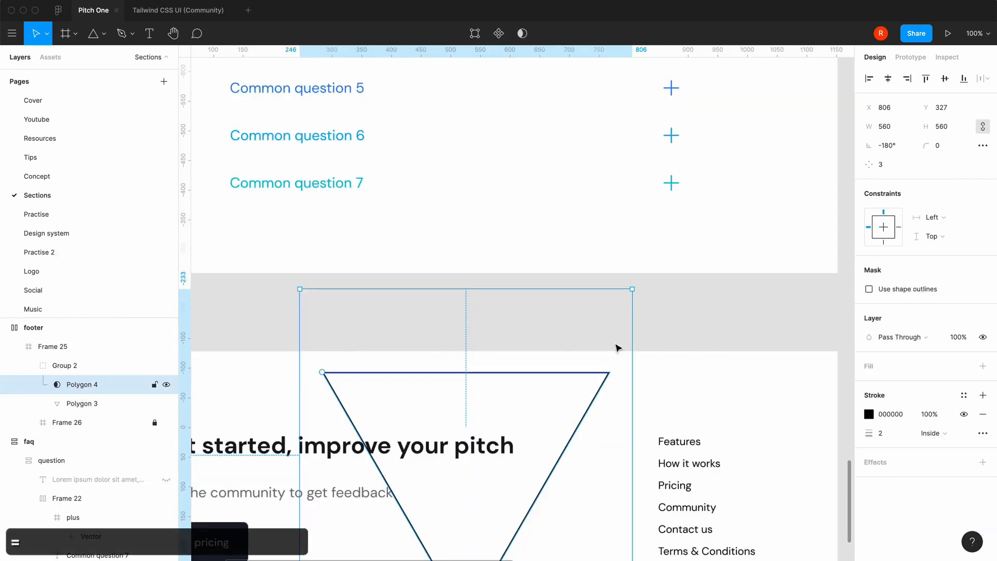
scroll(358, 339, down, 3)
key(super+z)
key(super+z)
key(super+z)
key(super+z)
key(super+z)
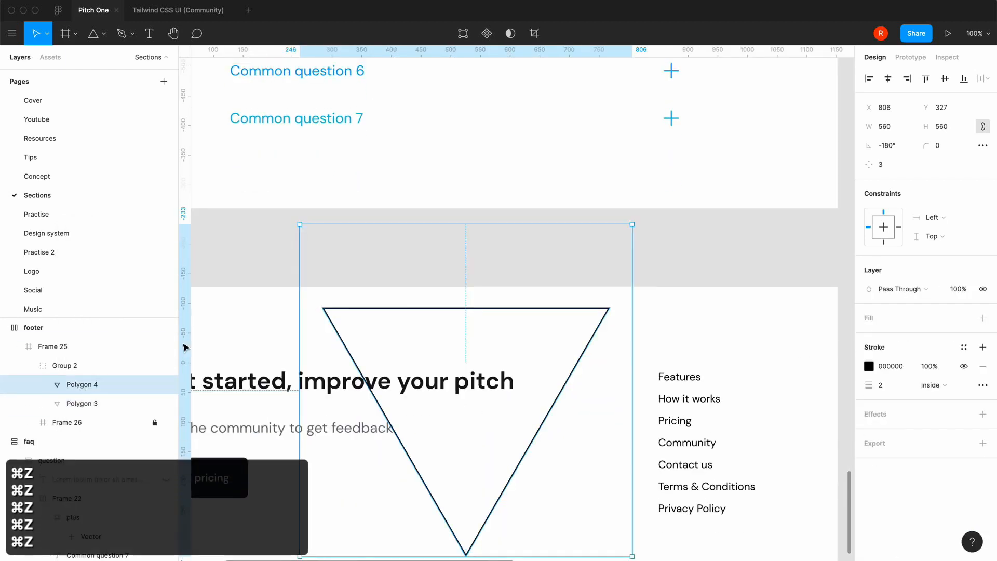
Try outlining the duplicated triangle's stroke and using the outlined shape as a mask
right_click(70, 384)
click(85, 383)
right_click(54, 385)
click(78, 396)
click(590, 266)
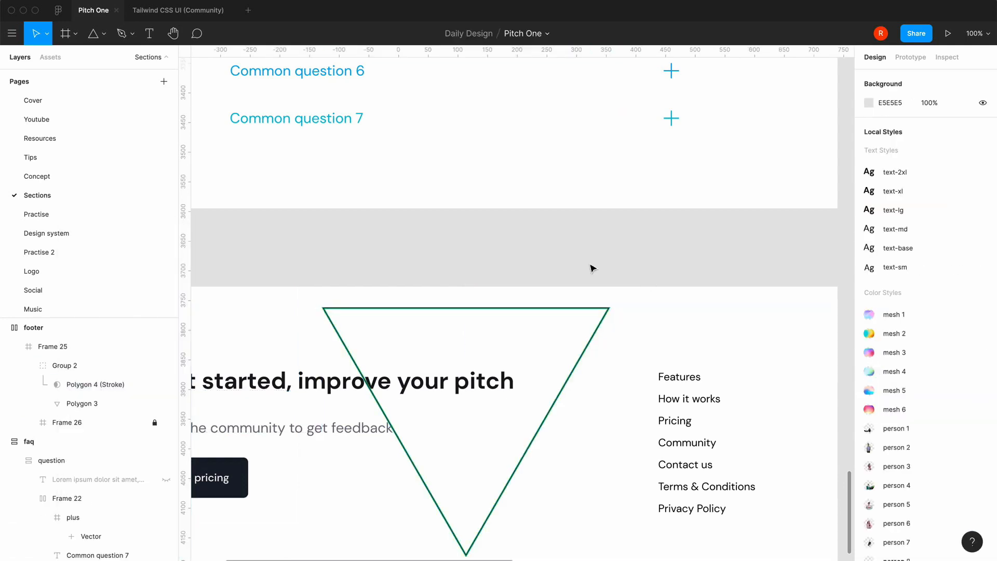
Revert the mask attempt, outline the duplicated triangle's stroke and fill the outline with the mesh 3 style
click(60, 384)
key(super+c)
key(super+v)
right_click(60, 385)
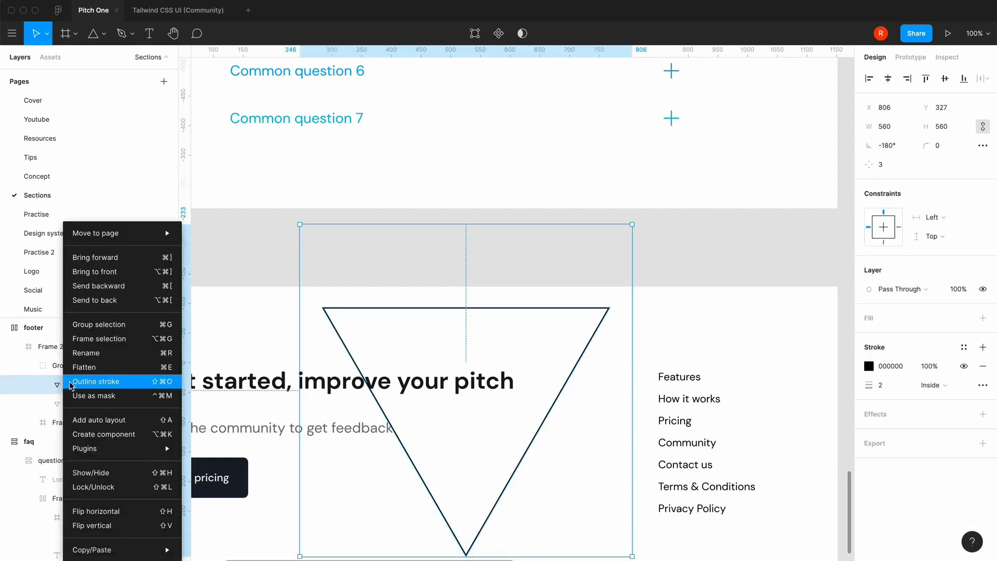
click(96, 381)
key(equal)
key(minus)
key(minus)
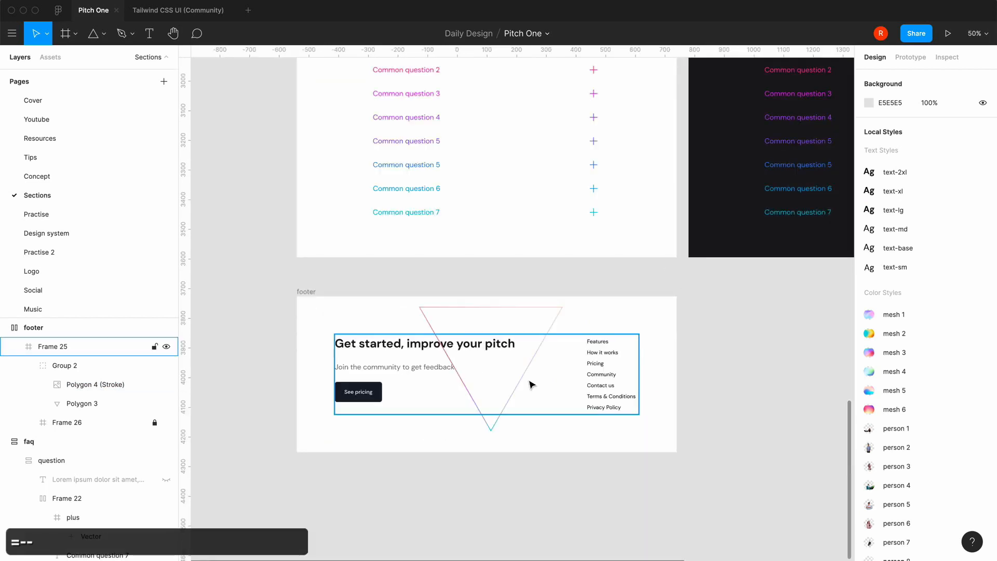
Enlarge the triangle group to about 878 × 878 px and place it between the footer columns with its tip at the lower edge
super+click(518, 383)
drag(573, 431, 616, 473)
click(626, 494)
key(super+z)
key(super+z)
drag(574, 431, 618, 473)
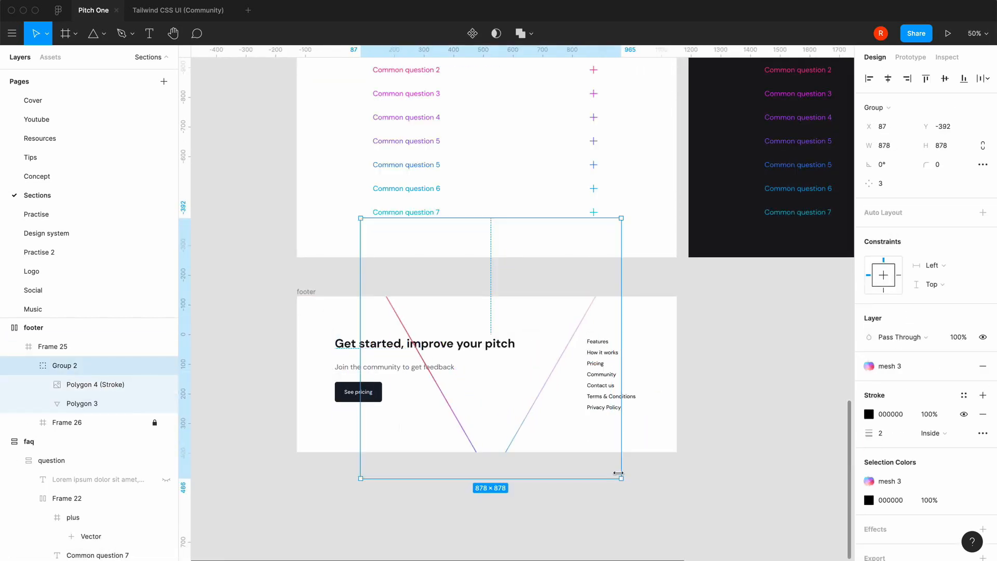
click(574, 489)
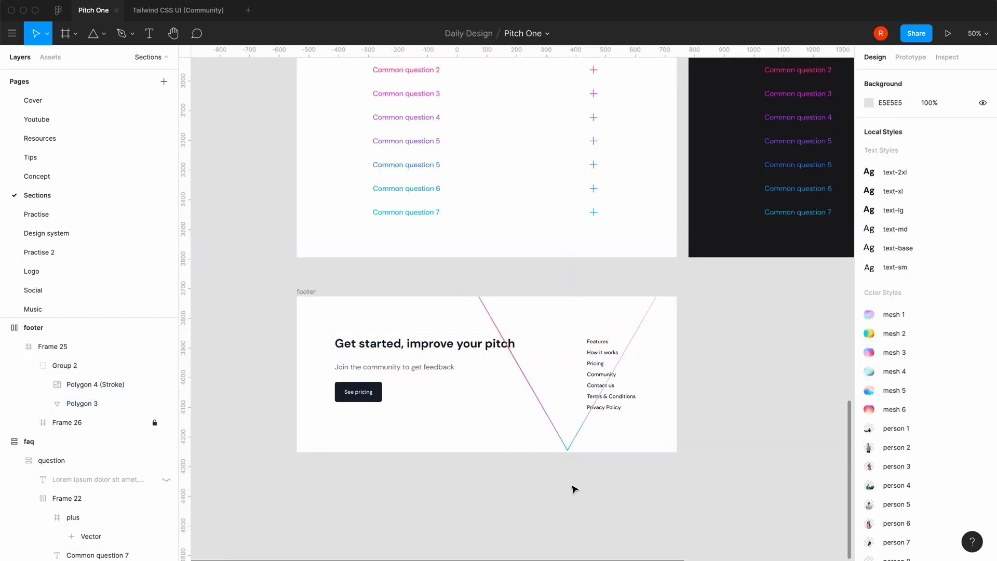
drag(484, 308, 455, 309)
click(366, 505)
Move the white FAQ frame aside and place the dark FAQ version between the how and footer sections
key(minus)
key(minus)
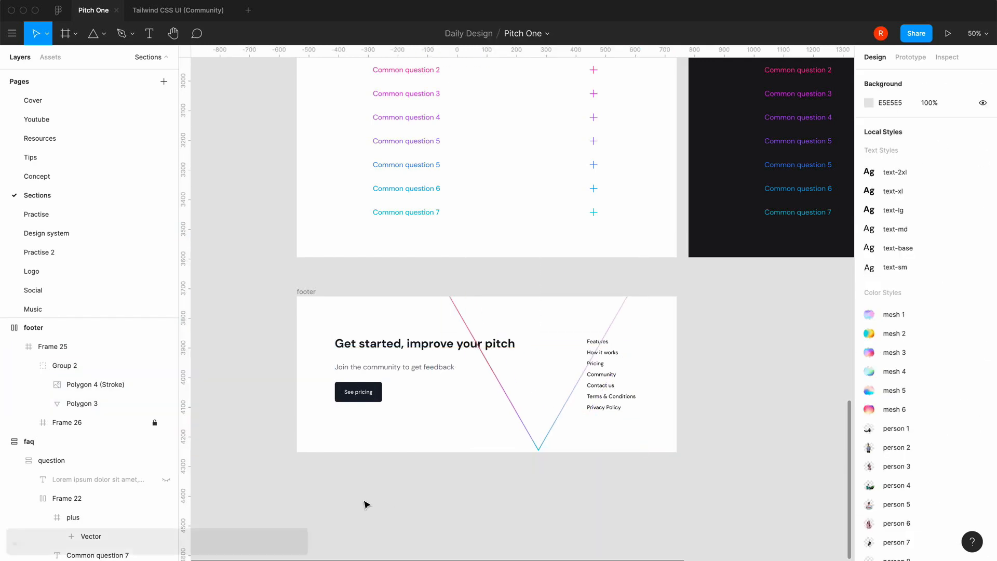
click(565, 210)
drag(467, 211, 670, 142)
drag(565, 211, 466, 213)
click(598, 196)
scroll(598, 195, up, 3)
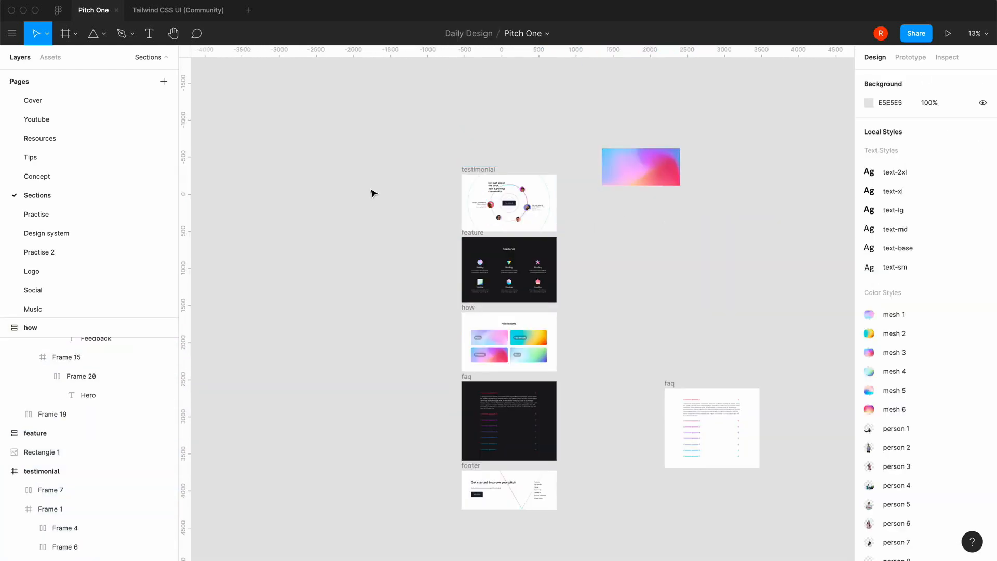
Copy the Frame 3 hero from the Concept page and paste it above the testimonial section on the Sections page
click(36, 176)
scroll(425, 328, up, 5)
scroll(425, 328, up, 2)
click(336, 154)
key(super+c)
scroll(405, 417, down, 2)
click(404, 417)
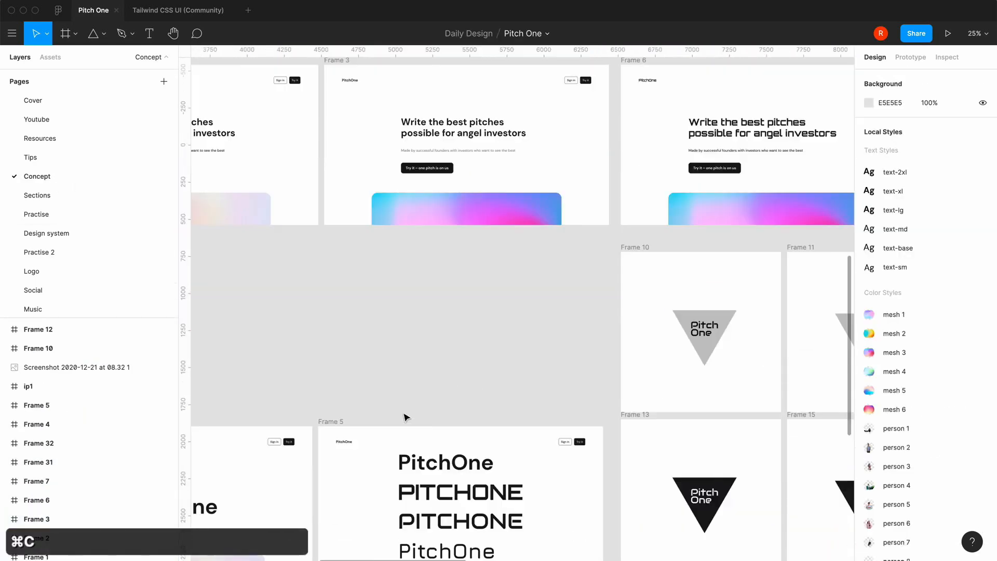
click(37, 195)
key(super+v)
scroll(379, 205, up, 3)
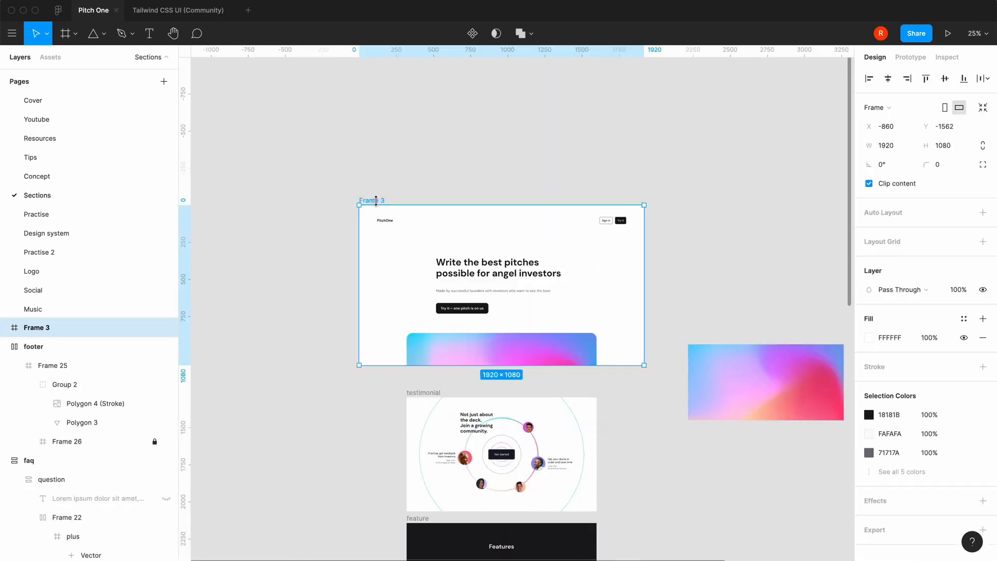
Set the hero frame's width to 1280 px and align it above the testimonial section
key(shift+a)
key(super+z)
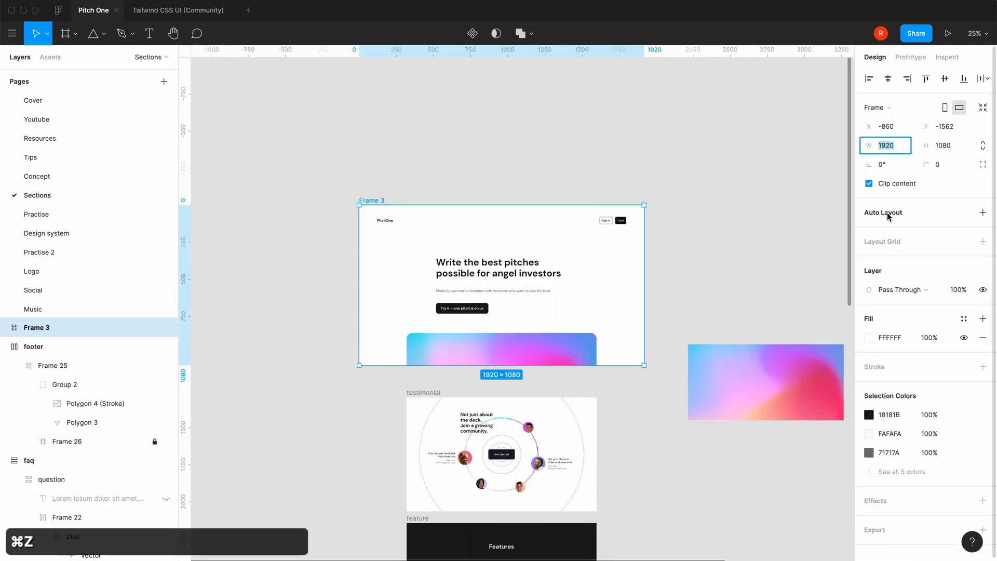
key(Return)
drag(452, 239, 499, 251)
click(332, 305)
Shift the hero text block into the narrower frame, resize the gradient card to 1024 × 768 landscape and center it horizontally
drag(593, 320, 544, 320)
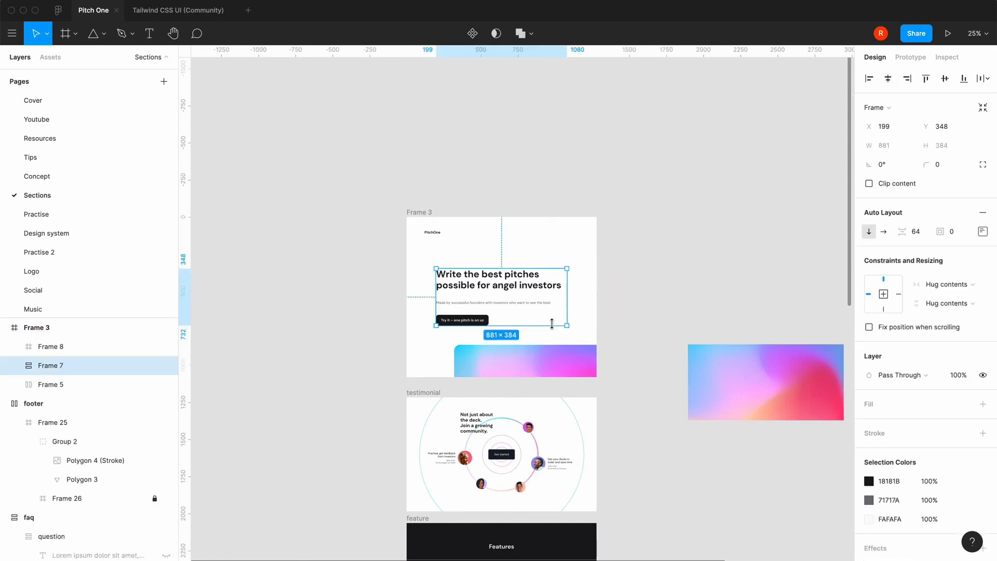
drag(552, 358, 504, 359)
click(877, 107)
click(927, 269)
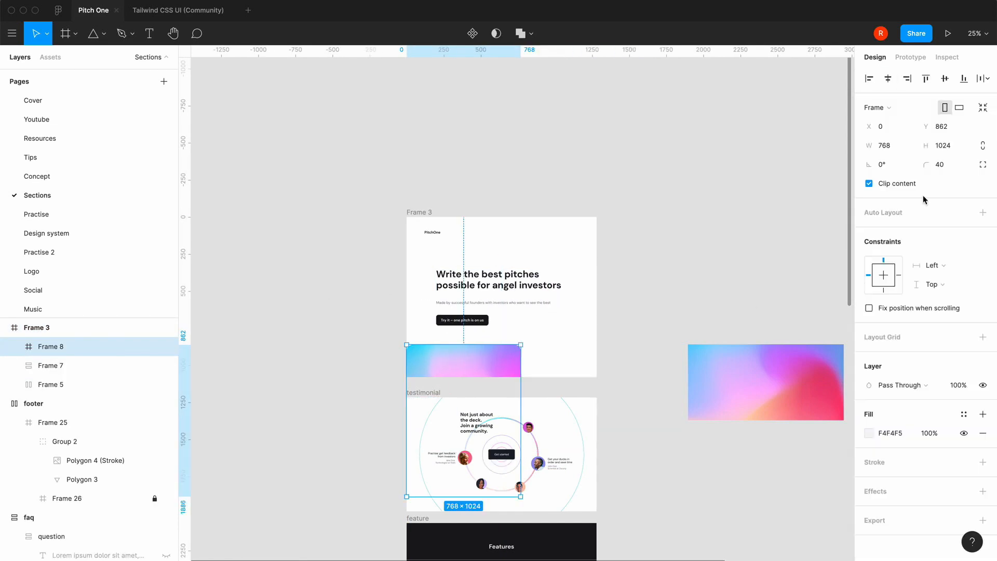
click(888, 78)
click(665, 172)
Set the hero navigation bar's width to 1280 px and add left and right padding
click(447, 233)
click(887, 145)
text(1280)
key(Return)
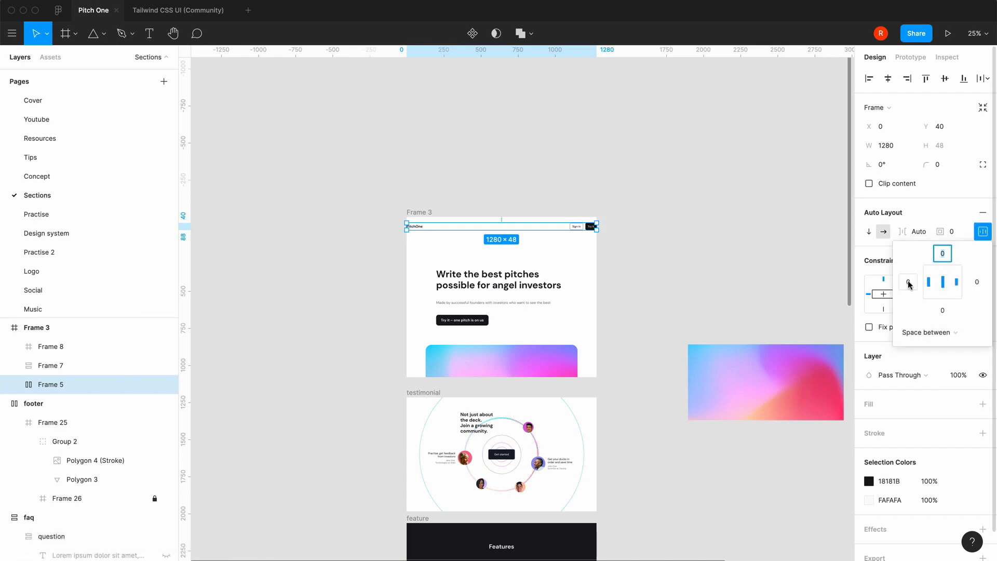
key(Return)
click(732, 292)
Set the hero navigation bar's Y position to 80
scroll(517, 306, up, 3)
click(430, 149)
click(945, 128)
text(80)
key(Return)
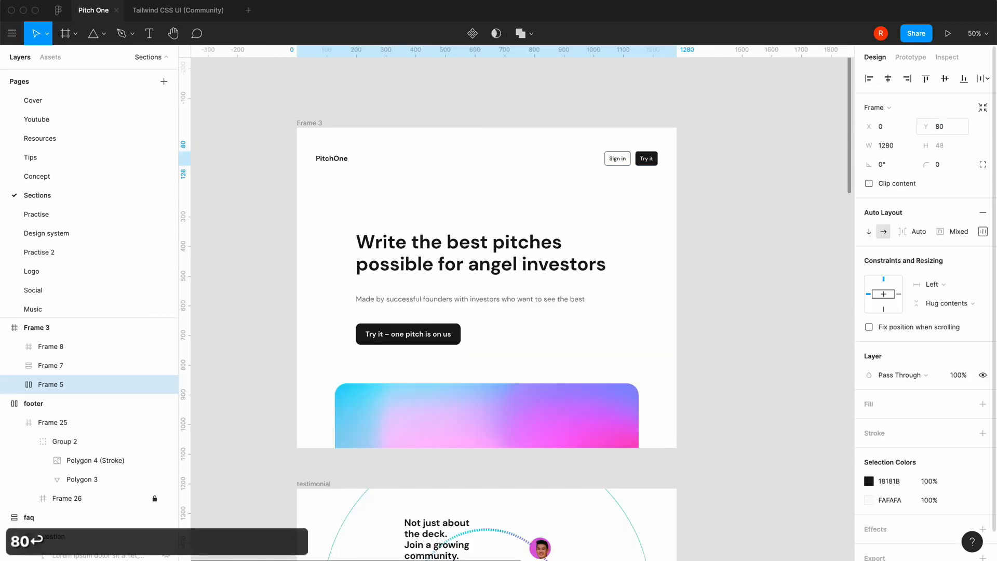
click(779, 256)
Review the stacked landing page sections from the hero down to the FAQ
scroll(779, 256, down, 1)
scroll(244, 182, down, 5)
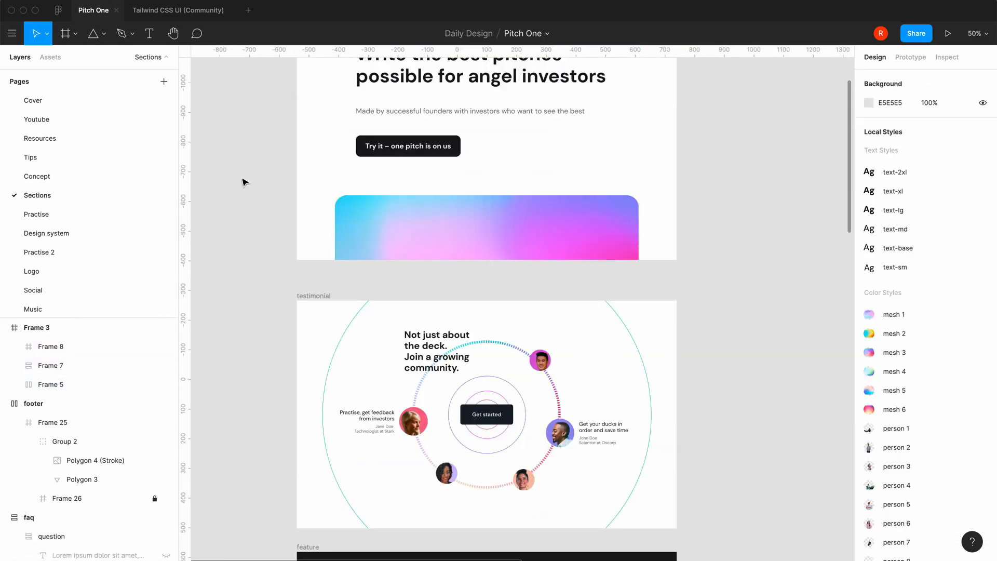
key(minus)
scroll(677, 430, down, 6)
scroll(678, 430, up, 5)
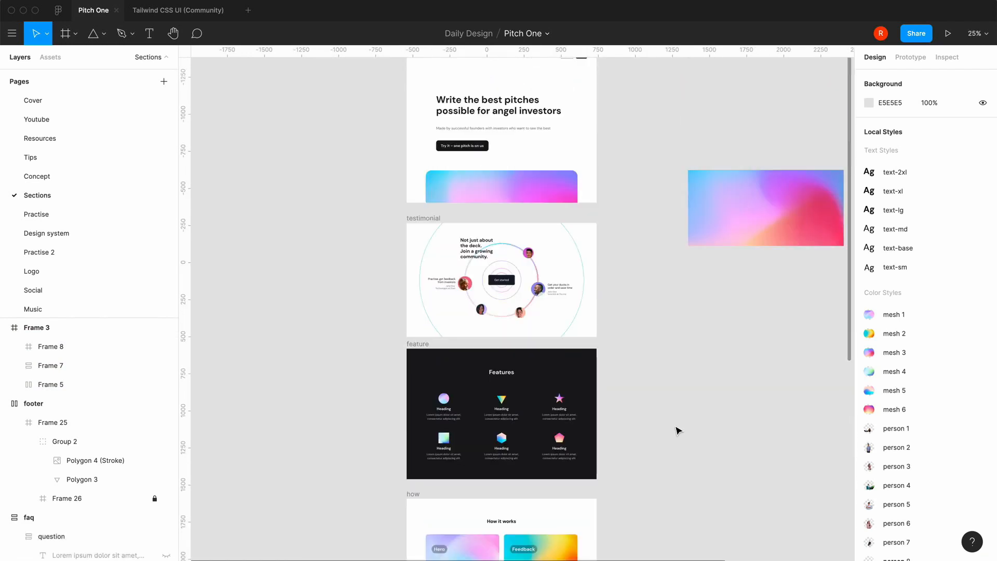
scroll(678, 430, down, 5)
scroll(677, 430, up, 7)
scroll(640, 290, down, 5)
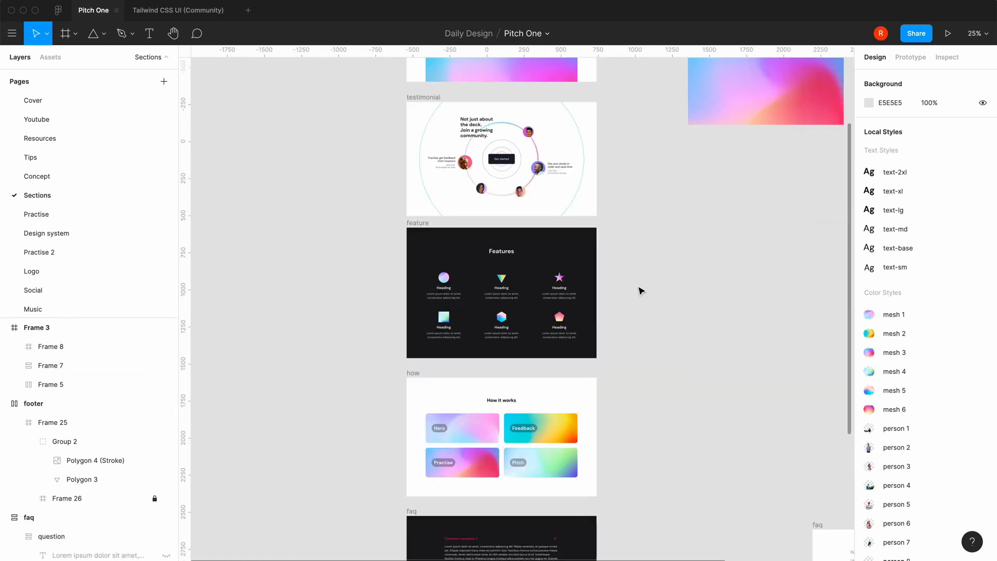
scroll(673, 316, down, 2)
Duplicate the feature and how sections beside the originals and close the gap between the two copies
click(418, 169)
shift+click(418, 319)
key(super+c)
key(super+v)
drag(520, 265, 726, 265)
drag(618, 319, 619, 301)
click(826, 312)
Draw a 100 px vertical line across the border of the copied sections, outside their frames, with an 8 px round-capped stroke
key(=)
drag(826, 312, 712, 414)
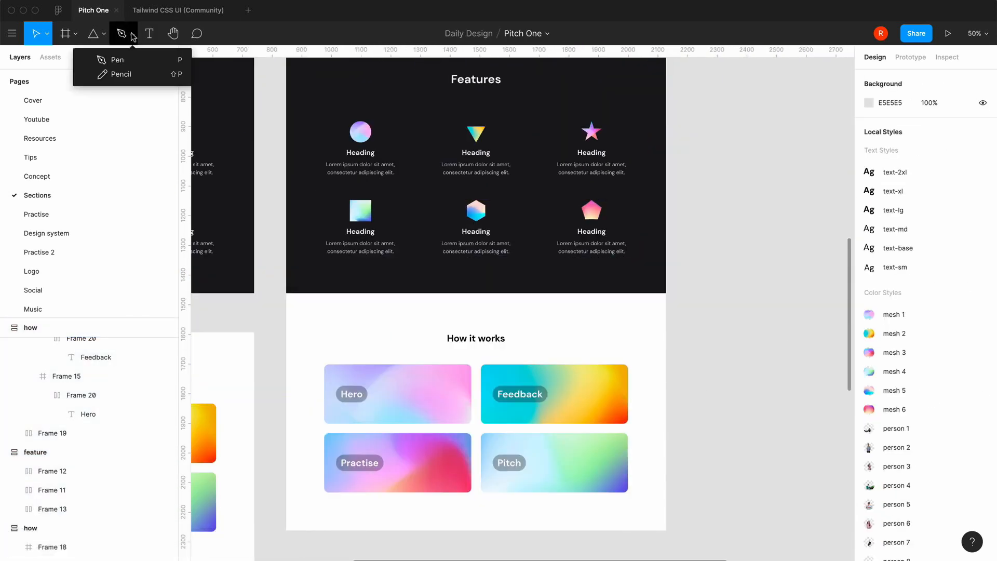
key(l)
drag(475, 280, 477, 317)
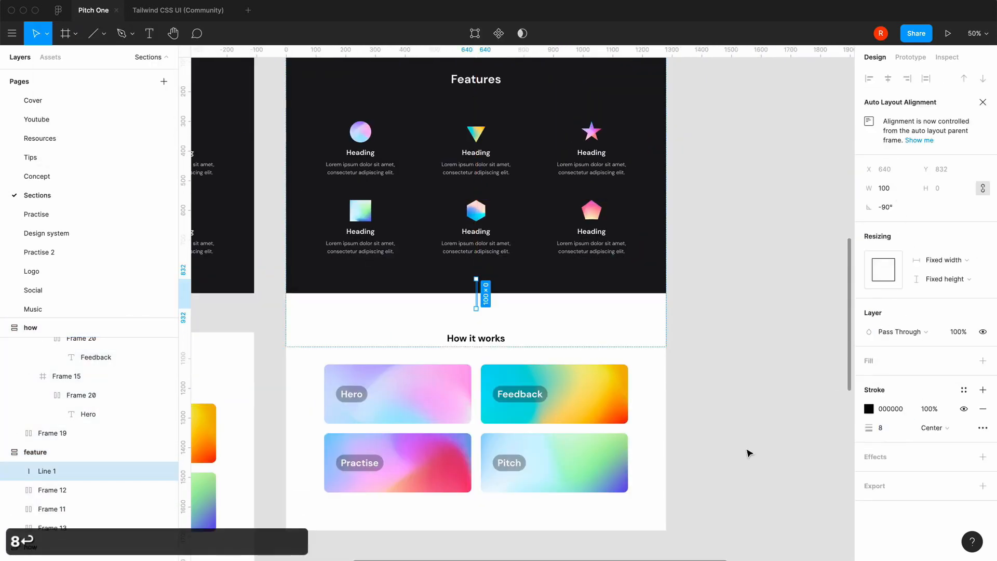
key(super+x)
key(super+v)
click(983, 289)
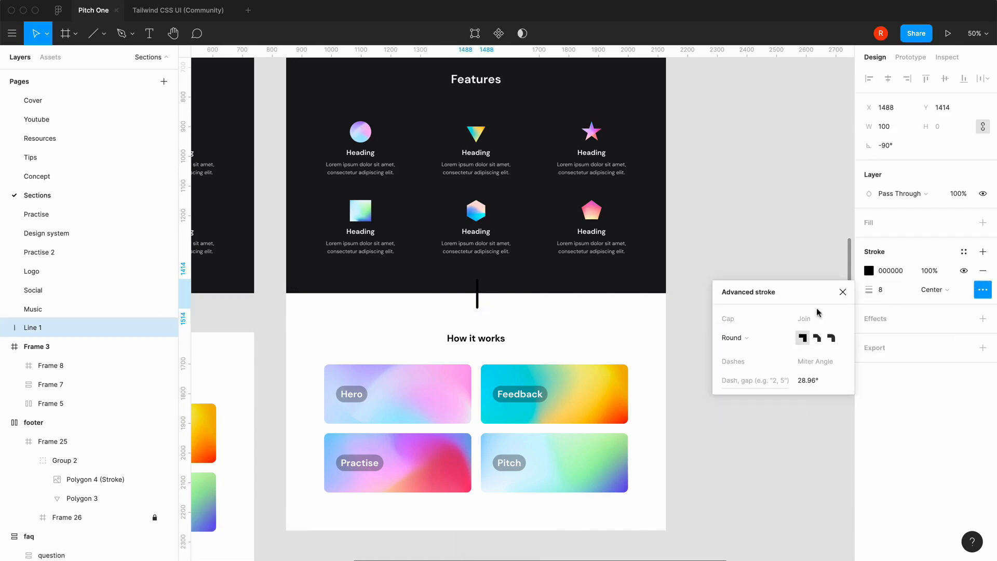
click(843, 292)
Apply a mesh color style to the vertical line's stroke
click(964, 251)
click(879, 326)
click(737, 358)
key(=)
key(-)
scroll(739, 364, up, 3)
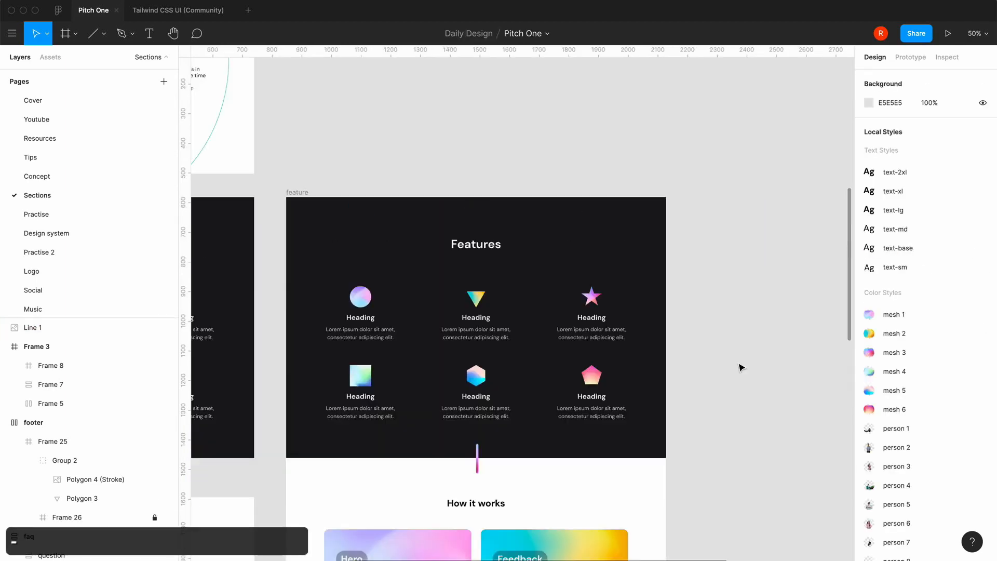
Examine the gradient line across the border between the copied feature and how sections at several magnifications
scroll(739, 364, down, 3)
click(477, 297)
click(723, 307)
scroll(724, 307, down, 3)
key(=)
key(=)
key(-)
scroll(722, 305, up, 6)
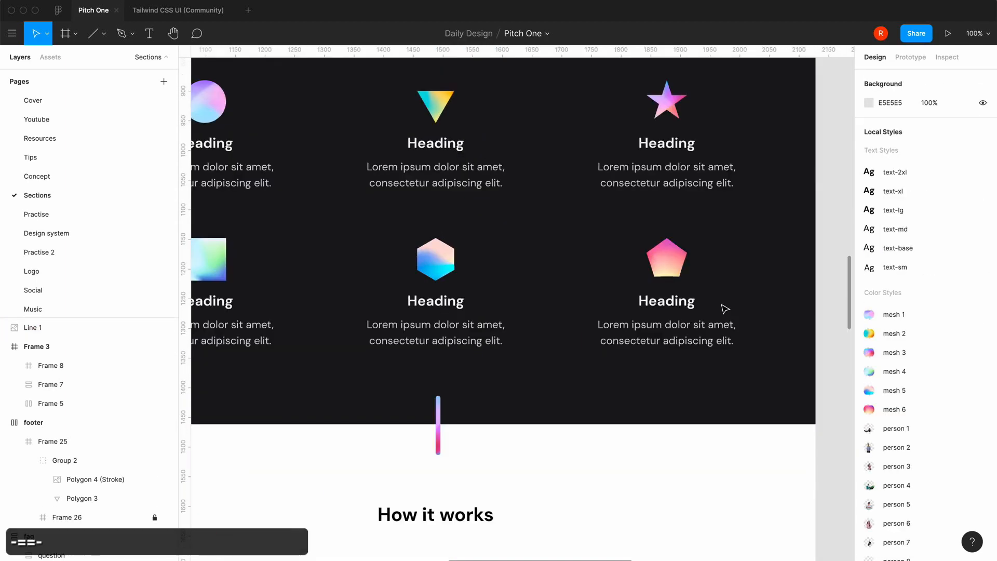
click(438, 422)
key(=)
click(770, 385)
key(-)
key(-)
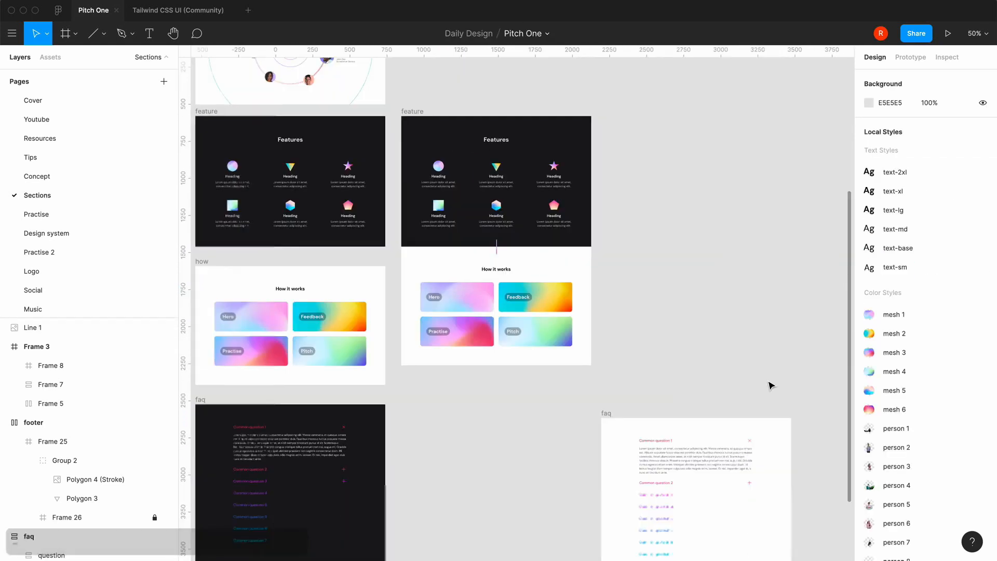
Frame the sections from hero to footer together as one vertical auto layout with spacing 0
drag(468, 438, 578, 437)
drag(313, 259, 313, 241)
key(super+z)
scroll(272, 403, down, 5)
drag(415, 140, 516, 436)
key(super+alt+g)
key(shift+a)
click(906, 250)
text(0)
key(Return)
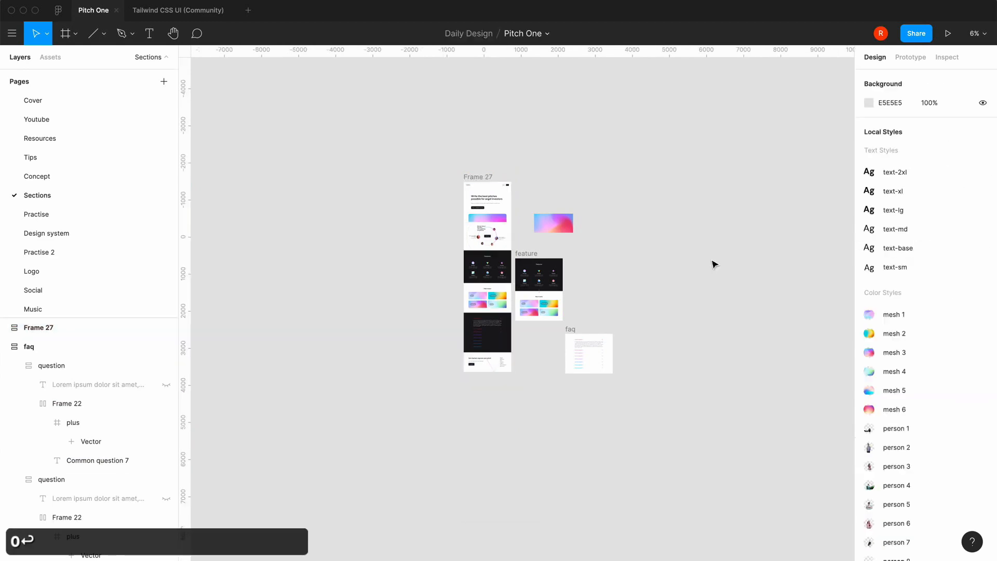
Cut the gradient line and delete the duplicated feature and how sections beside the combined page
key(=)
key(=)
click(609, 341)
key(super+x)
drag(520, 180, 735, 481)
key(BackSpace)
click(525, 338)
key(BackSpace)
click(524, 339)
key(BackSpace)
scroll(558, 258, up, 5)
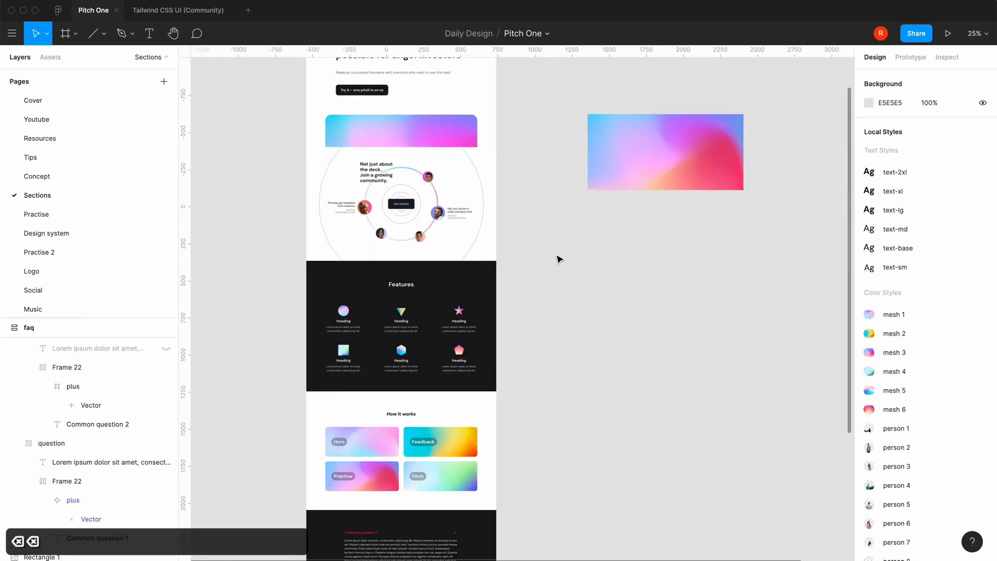
Review the assembled landing page from the hero to the footer and try pasting the cut line
key(=)
drag(516, 443, 695, 312)
drag(600, 193, 588, 272)
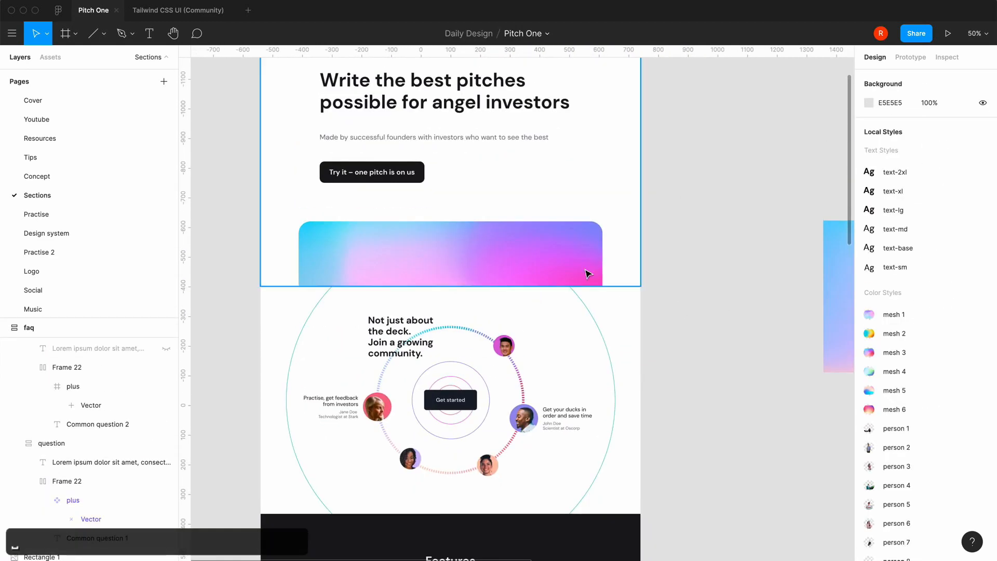
click(588, 272)
click(710, 297)
scroll(710, 296, down, 4)
scroll(710, 297, up, 3)
scroll(514, 286, down, 15)
key(super+v)
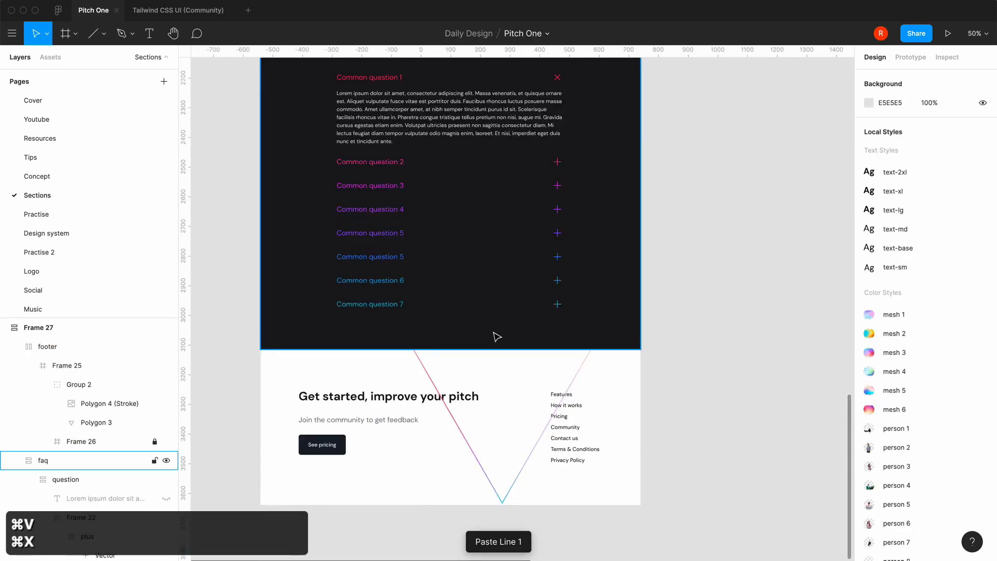
scroll(684, 267, up, 20)
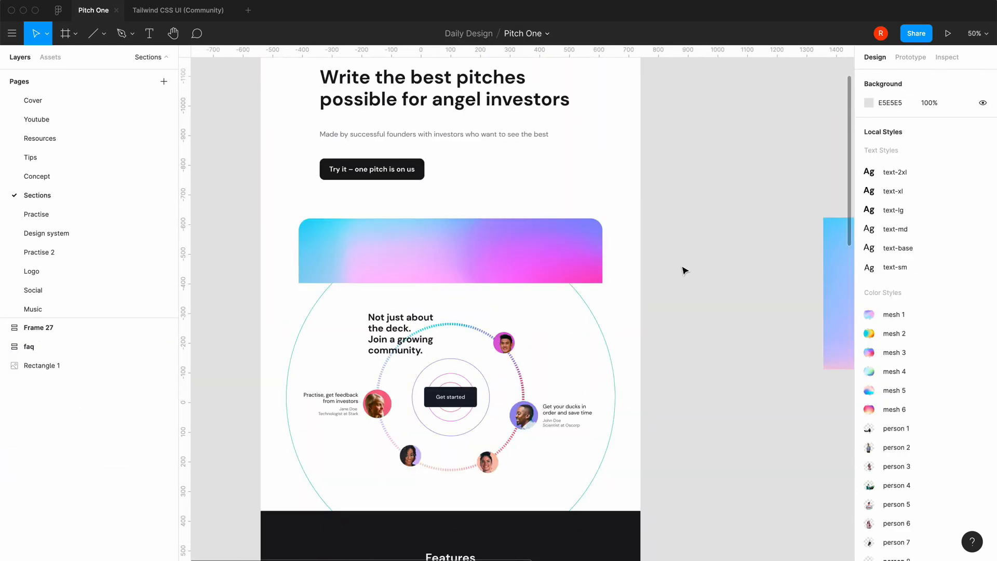
scroll(723, 302, up, 3)
scroll(723, 302, down, 3)
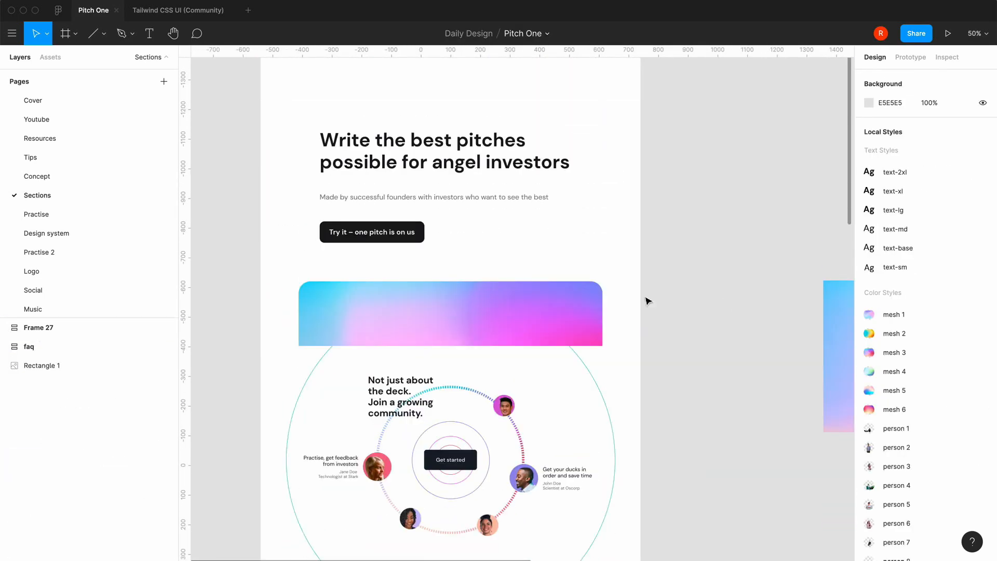
Move the testimonial section below the features section in the landing page
click(624, 296)
click(702, 295)
scroll(701, 298, down, 5)
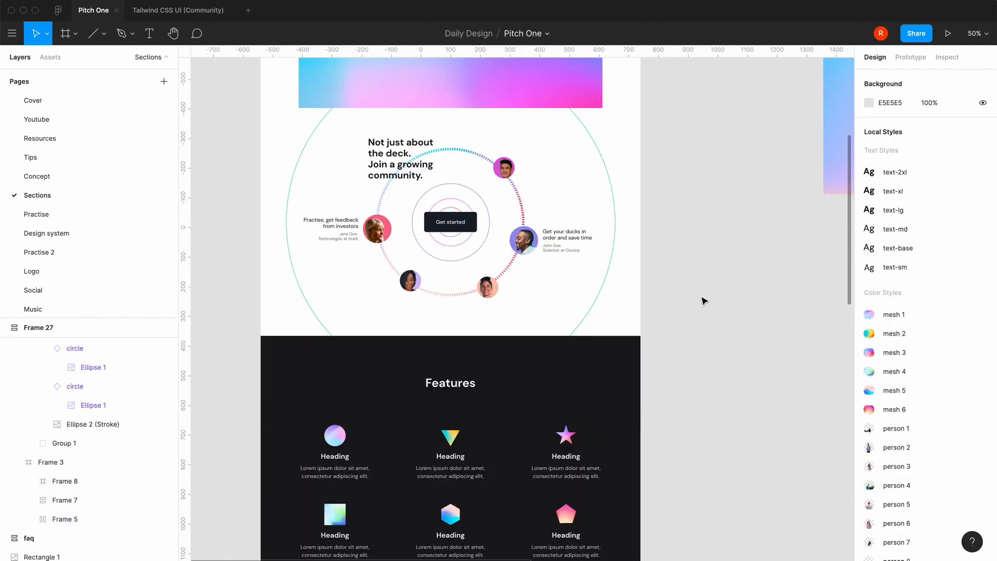
scroll(701, 298, up, 1)
click(623, 298)
key(Down)
click(712, 297)
scroll(710, 296, down, 7)
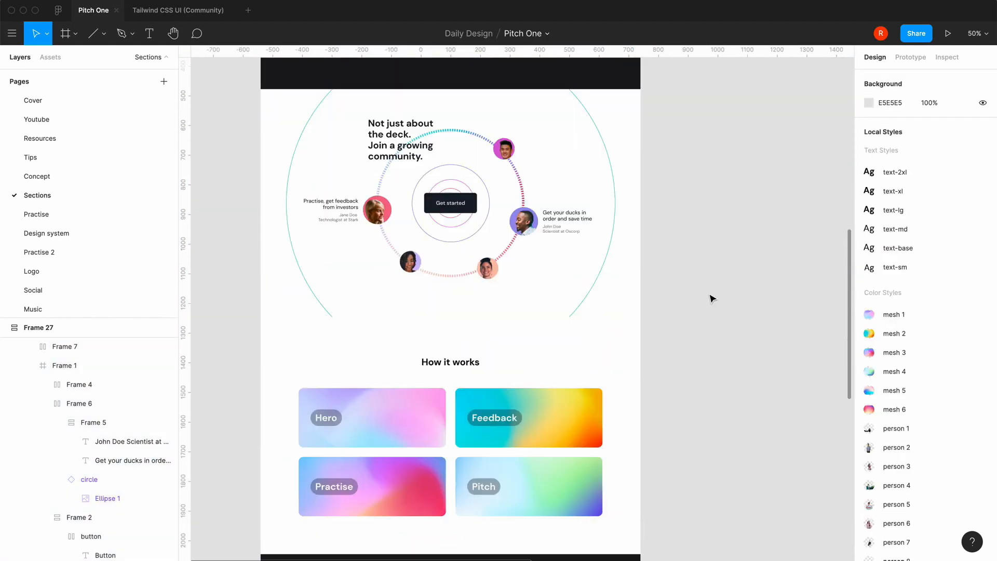
Set the how section's fill to FAFAFA
click(621, 282)
click(869, 466)
click(739, 279)
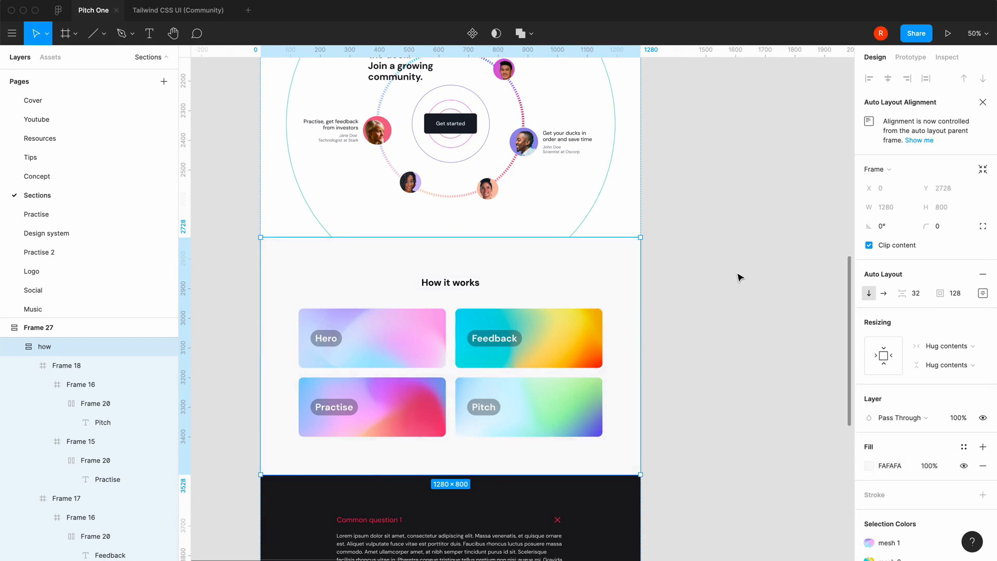
click(739, 278)
scroll(739, 278, up, 10)
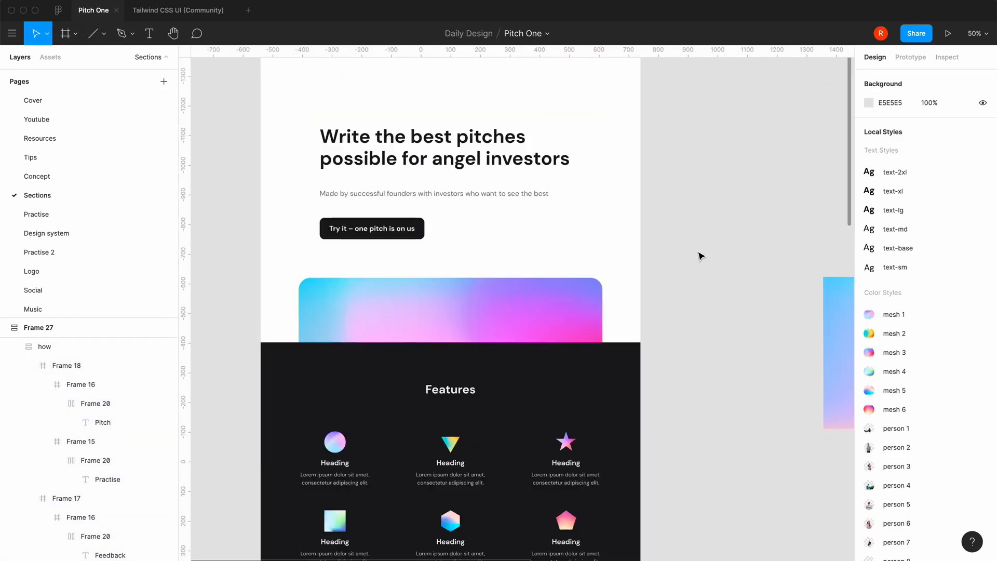
Rename the combined landing page frame as Home
key(minus)
click(411, 160)
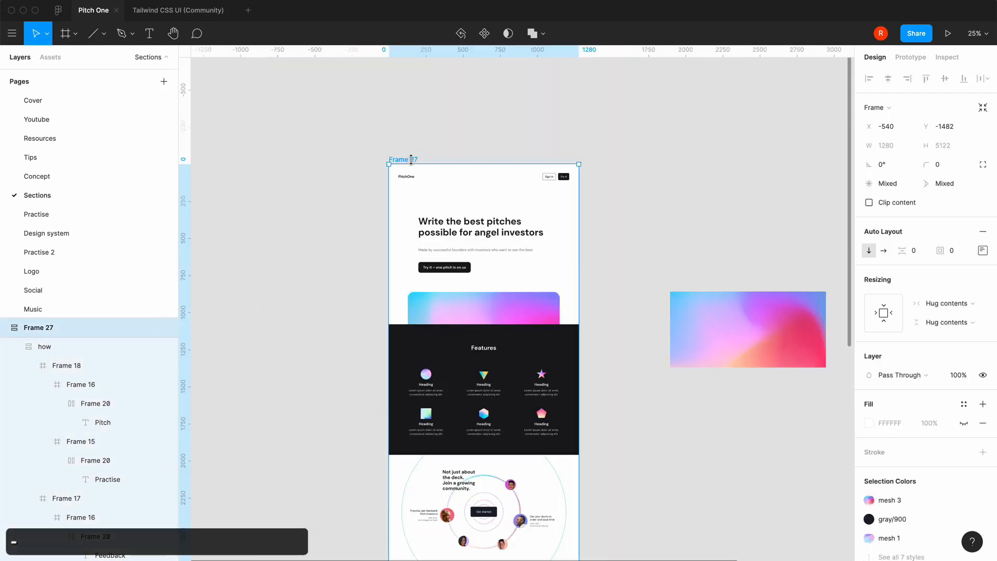
text(Home)
key(Return)
Paste the vertical gradient line and centre it across the boundary between the hero and features sections
key(super+v)
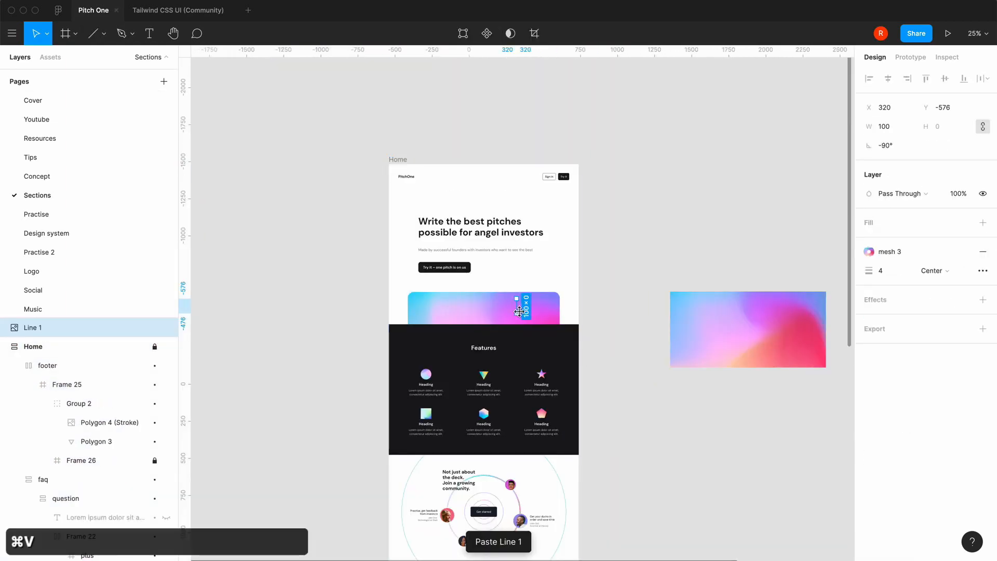
key(equal)
drag(520, 296, 454, 359)
scroll(616, 299, down, 4)
Duplicate the gradient line and place the copy across the boundary between the features and testimonial sections
key(super+c)
key(super+v)
drag(451, 234, 451, 487)
click(697, 409)
Place another copy of the gradient line, centred across the boundary between the How it works and FAQ sections
scroll(696, 409, down, 8)
click(451, 236)
scroll(453, 237, down, 2)
key(super+c)
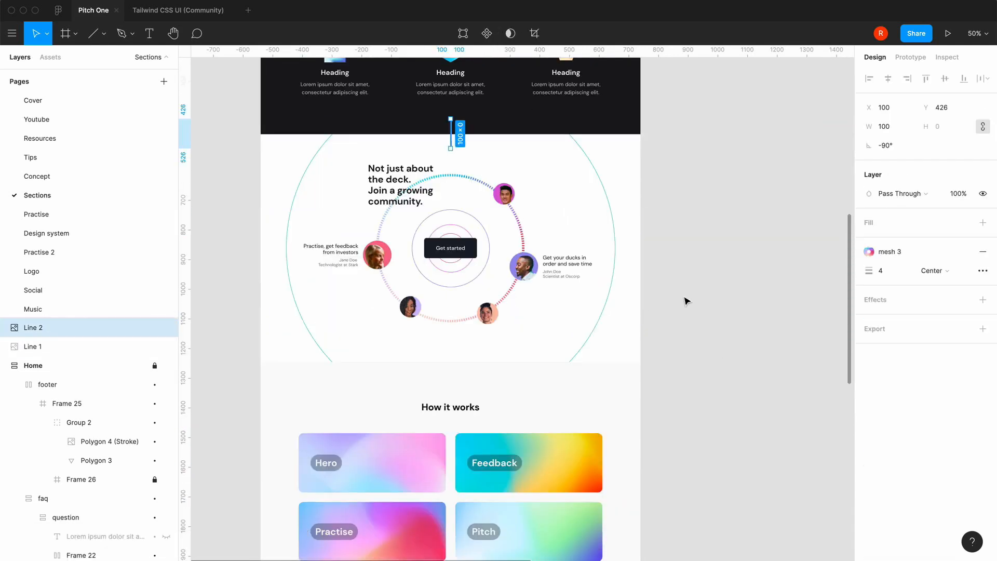
scroll(683, 298, down, 6)
key(super+v)
scroll(734, 352, down, 5)
click(734, 352)
scroll(734, 352, up, 5)
key(equal)
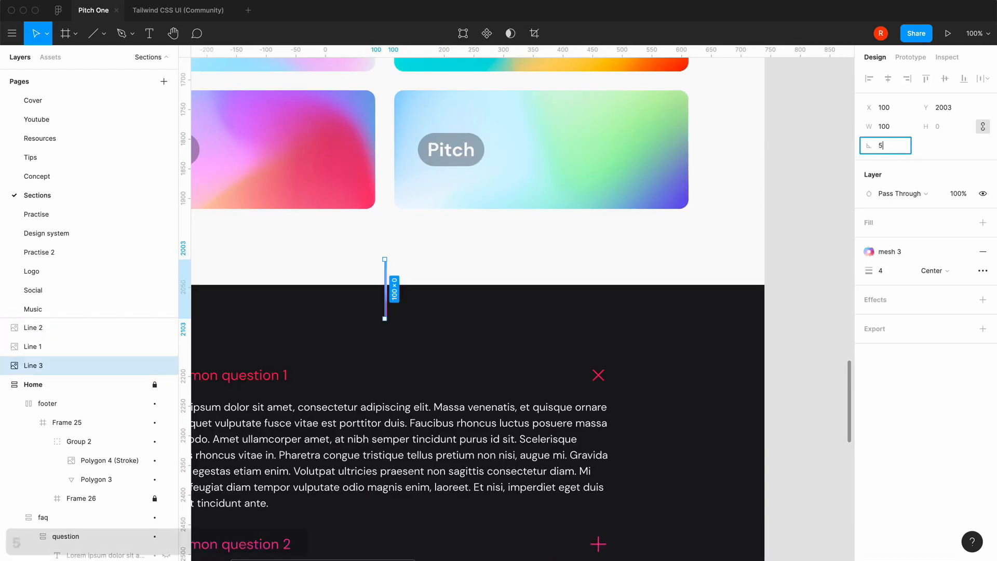
key(minus)
scroll(668, 233, up, 5)
key(super+z)
key(super+z)
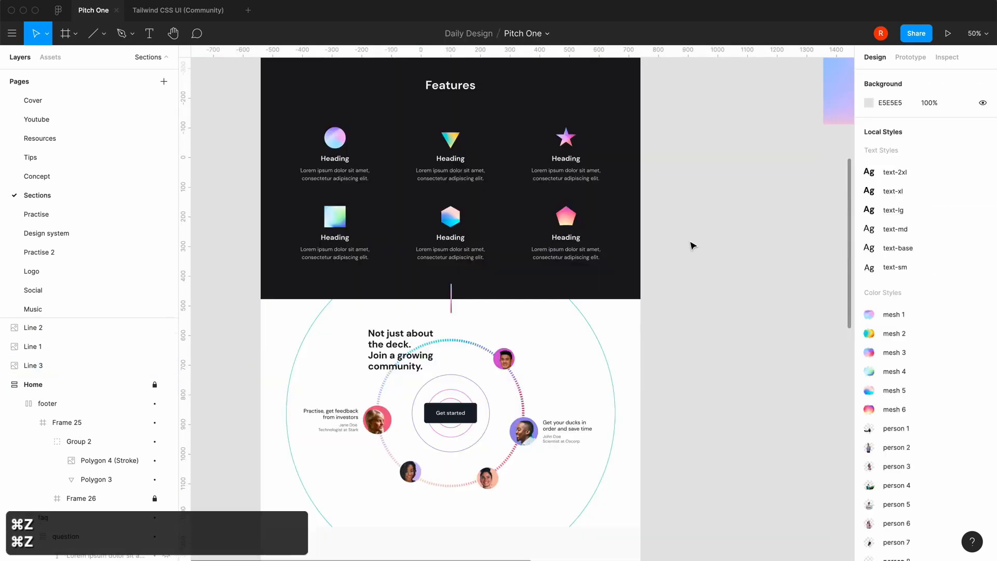
Replace the gradient stroke of the line between the hero and features with a solid FFFFFF stroke, 4 wide
scroll(690, 244, up, 5)
key(equal)
click(983, 252)
click(869, 271)
click(886, 289)
text(4)
key(Return)
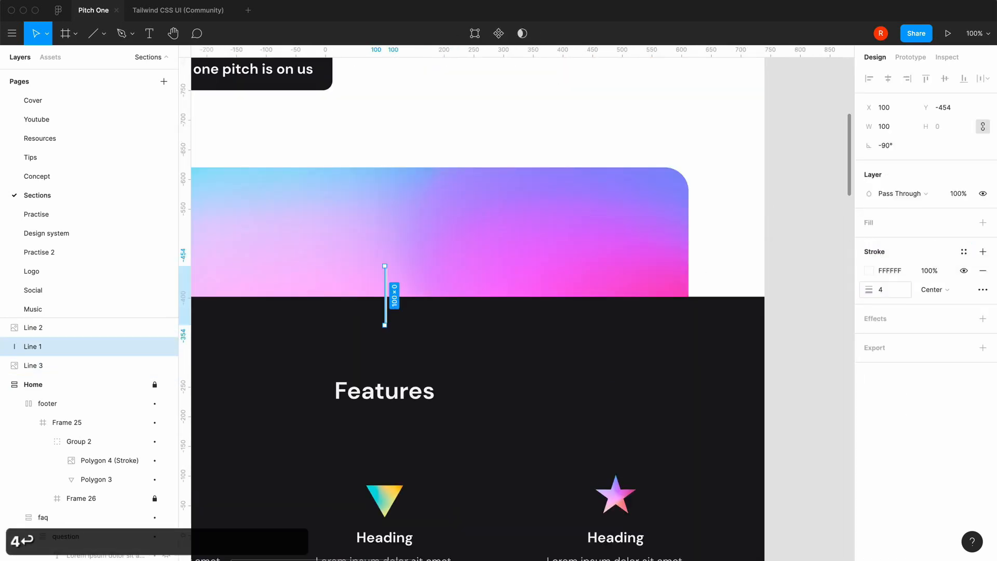
Review the section-connecting lines along the landing page from the FAQ section back up to the hero
key(minus)
scroll(730, 345, down, 10)
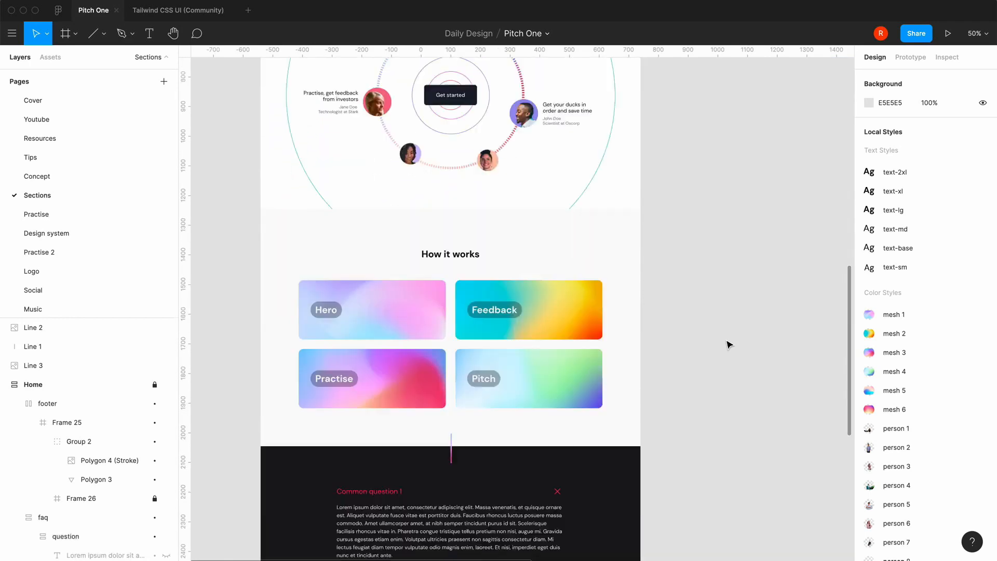
click(450, 398)
key(super+c)
click(675, 375)
scroll(675, 374, up, 15)
key(minus)
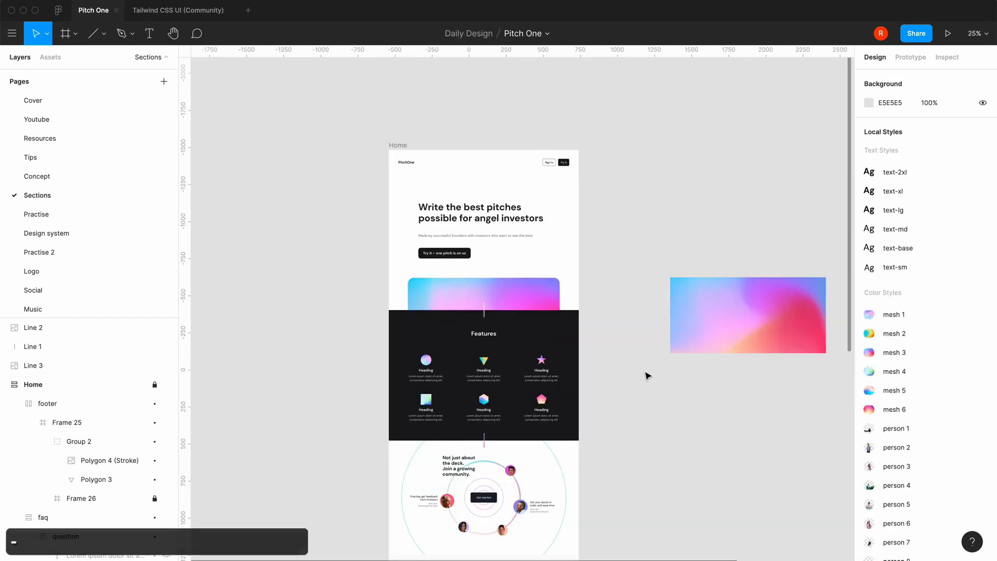
Unlock the Home frame
click(154, 384)
click(5, 385)
click(382, 134)
click(427, 163)
Shorten the hero section from its lower edge and move its gradient panel up toward the text block
super+click(514, 299)
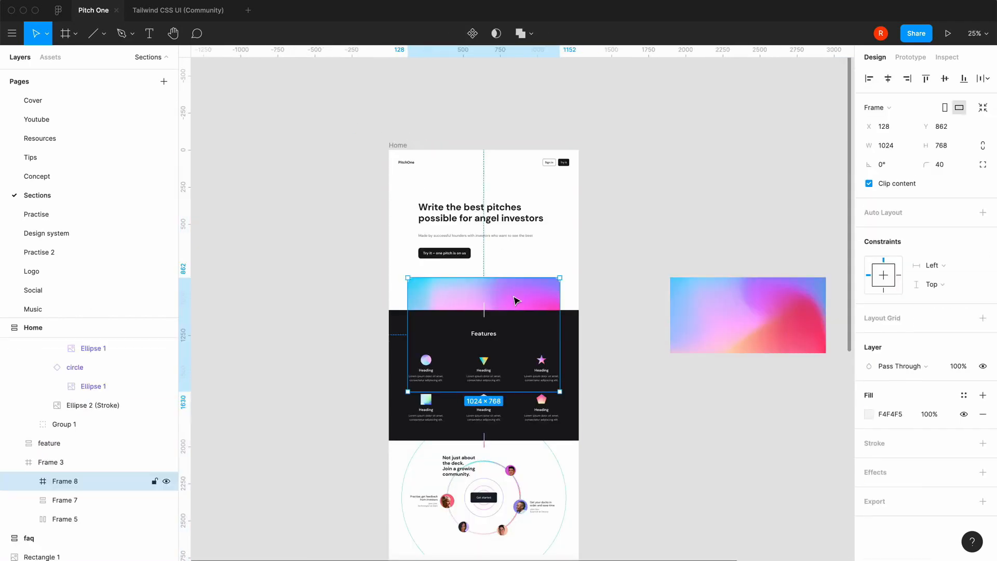
shift+click(524, 244)
key(shift+Return)
drag(552, 310, 553, 276)
super+click(540, 268)
key(shift+Up)
Set the spacing between items in the hero's text block to 32
click(524, 229)
click(908, 230)
text(32)
key(Return)
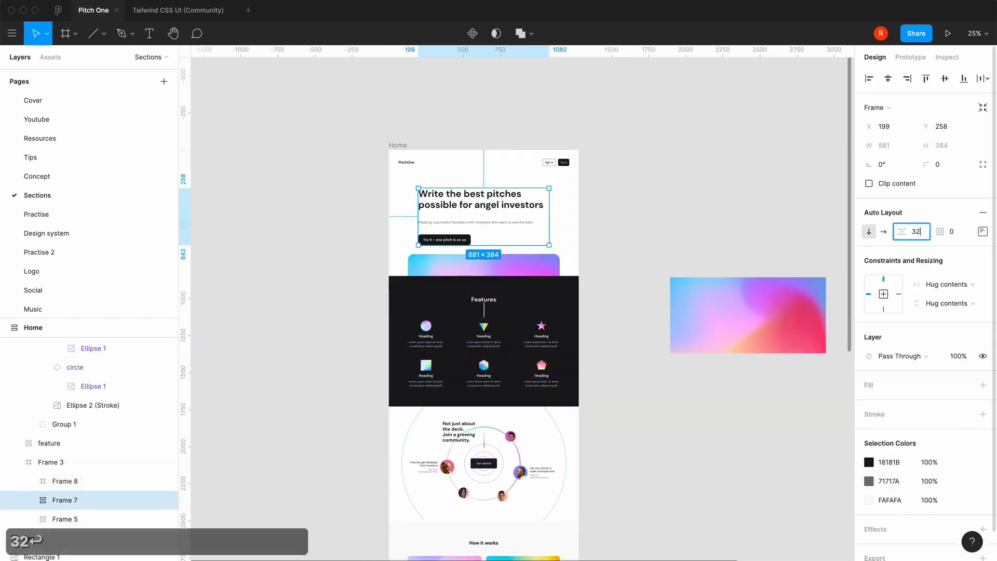
Move the hero's gradient panel up, closer to the call-to-action button
key(equal)
double_click(534, 473)
key(shift+Up)
key(shift+Up)
key(shift+Up)
key(shift+Up)
key(shift+Up)
key(shift+Up)
Move the white line up from the Features heading onto the boundary between the hero and features sections
scroll(730, 447, down, 3)
click(451, 453)
key(shift+Up)
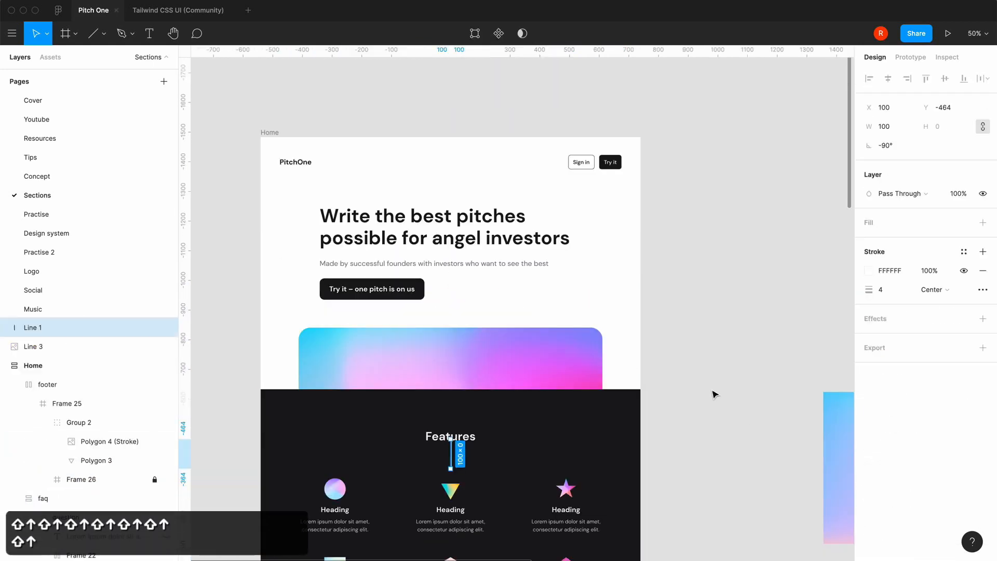
drag(450, 452, 451, 389)
click(735, 394)
Move the remaining gradient lines up onto the section boundaries below the features and below How it works
key(minus)
scroll(643, 369, down, 6)
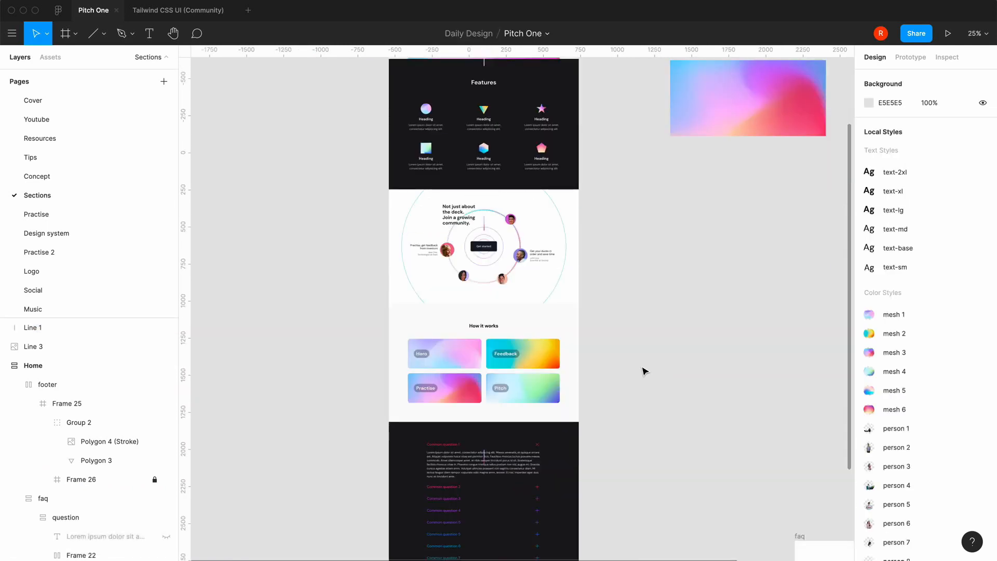
key(equal)
click(451, 354)
click(694, 378)
scroll(699, 379, down, 8)
click(451, 355)
key(shift+Up)
key(shift+Up)
key(shift+Up)
key(shift+Up)
key(shift+Up)
key(shift+Up)
key(shift+Up)
key(shift+Up)
key(shift+Up)
key(shift+Up)
key(shift+Up)
key(shift+Up)
key(shift+Up)
key(shift+Up)
key(shift+Up)
key(shift+Up)
key(shift+Up)
key(shift+Up)
key(shift+Up)
key(shift+Up)
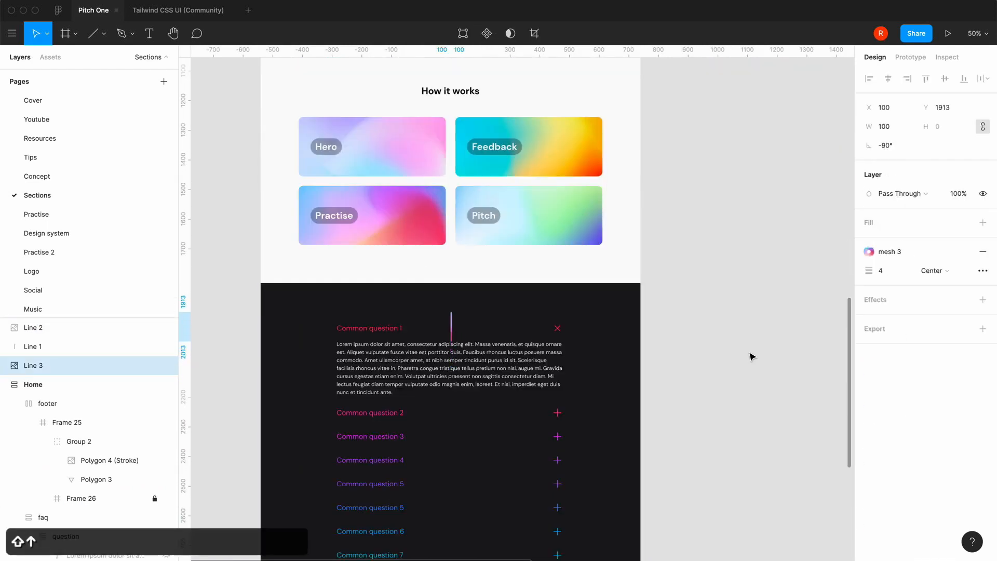
click(717, 360)
scroll(717, 359, down, 5)
key(minus)
scroll(717, 359, up, 5)
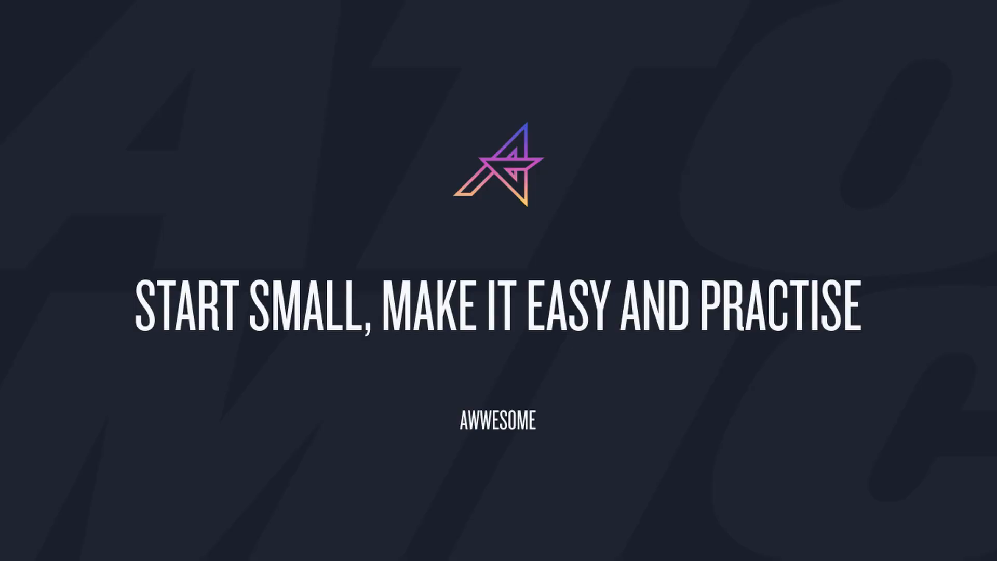